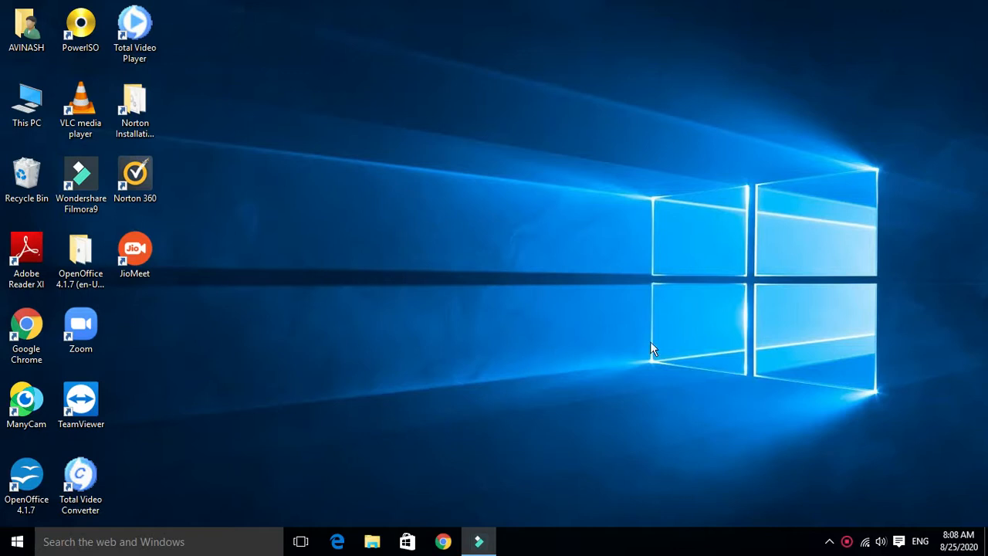
# Step: Launch OpenOffice and create a new text document
pyautogui.doubleClick(26, 478)
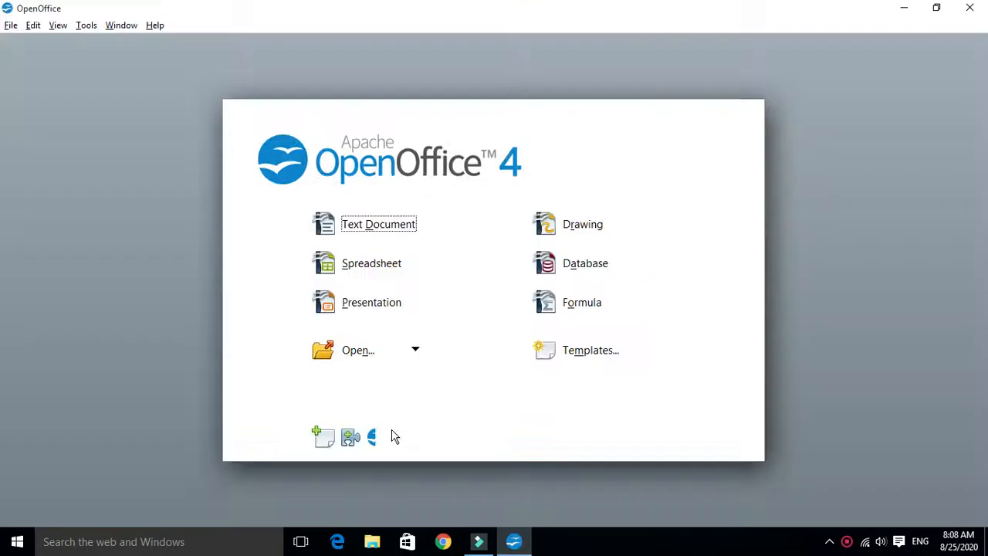
pyautogui.click(356, 230)
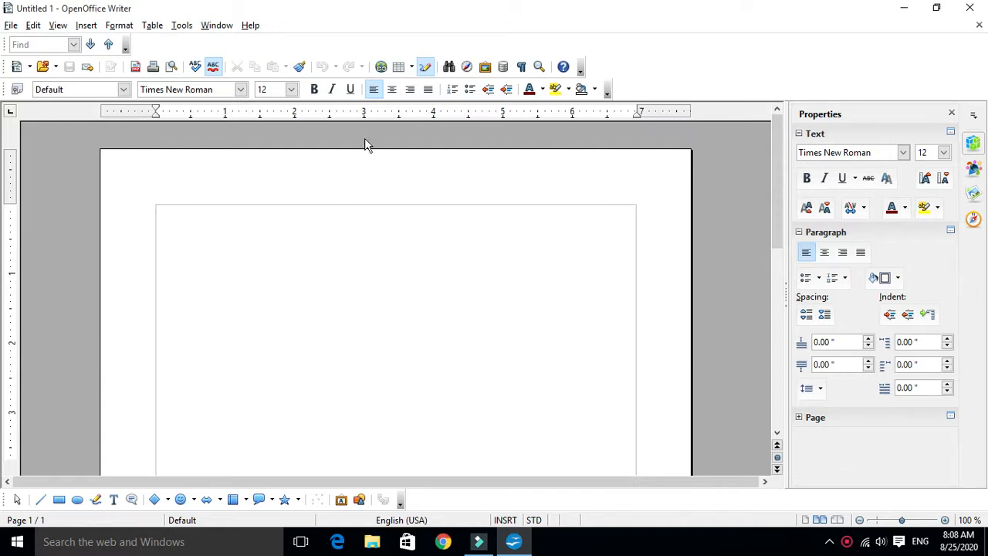
# Step: Insert a table of 5 columns by 8 rows at the start of the document
pyautogui.click(411, 67)
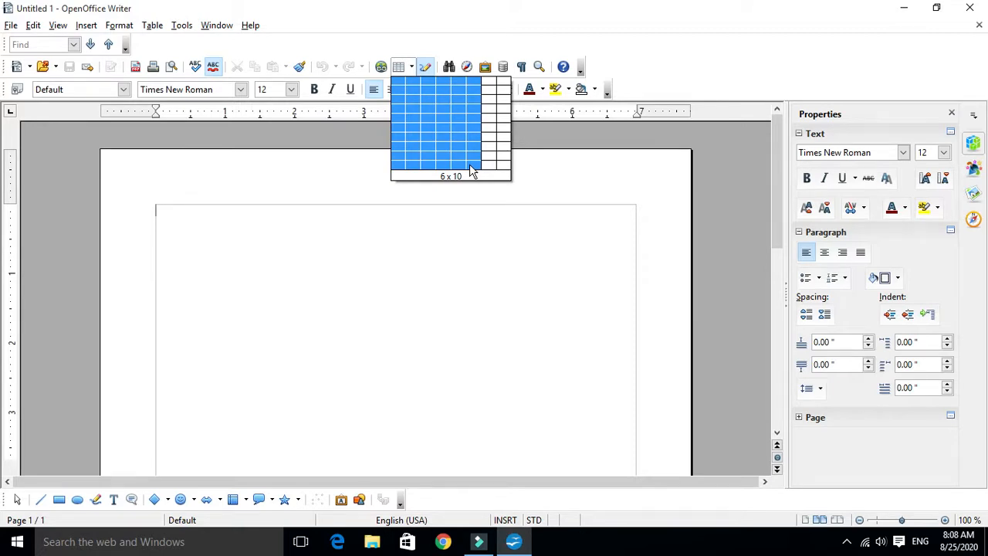
pyautogui.press('Escape')
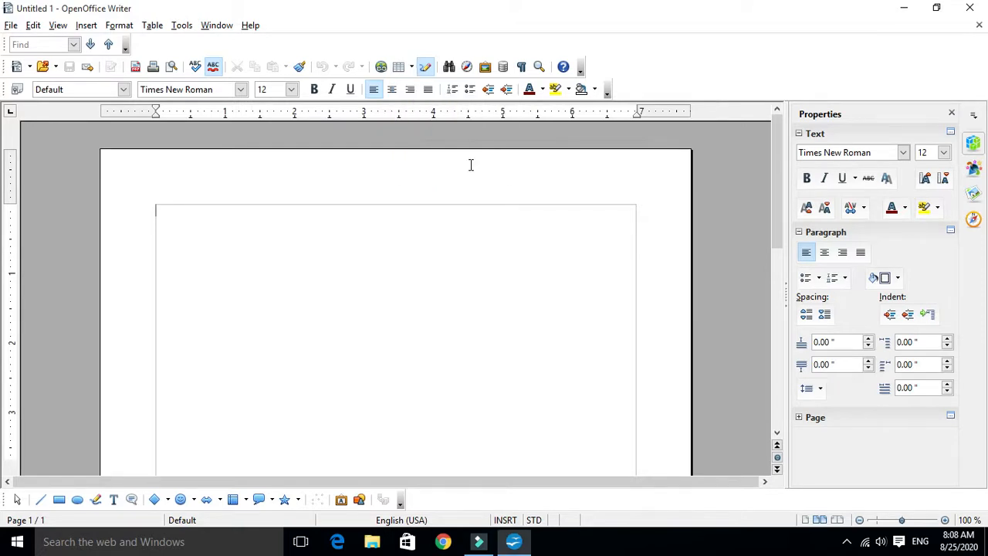
pyautogui.click(406, 68)
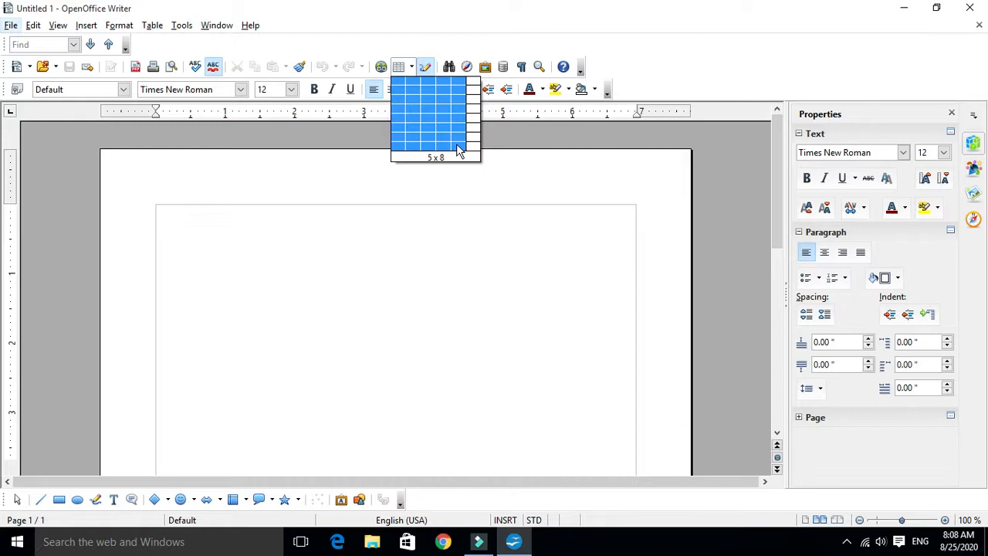
pyautogui.click(457, 149)
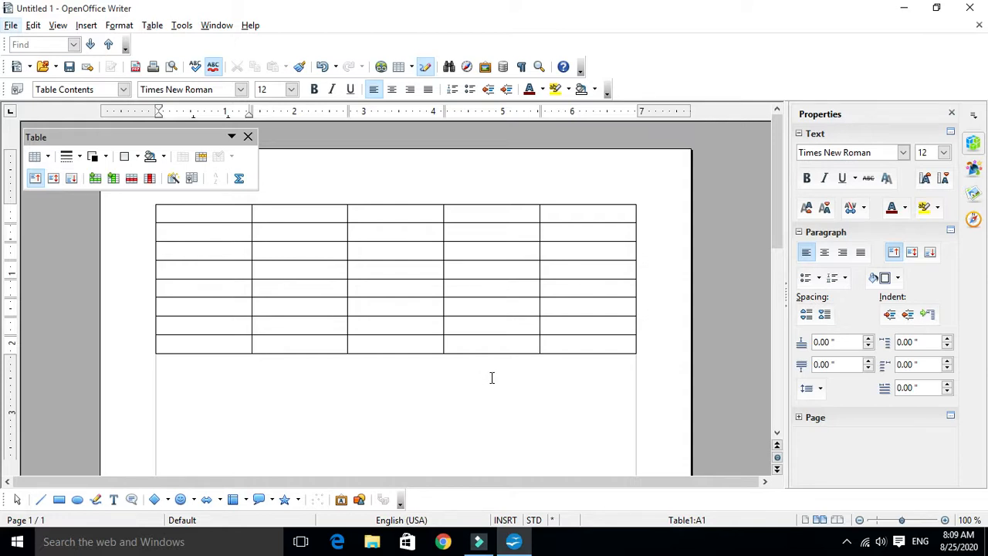
# Step: Select all cells of the table and open the AutoFormat options, moving the dialog lower so the table's upper rows are uncovered
pyautogui.click(210, 216)
pyautogui.moveTo(399, 270); pyautogui.dragTo(591, 339)
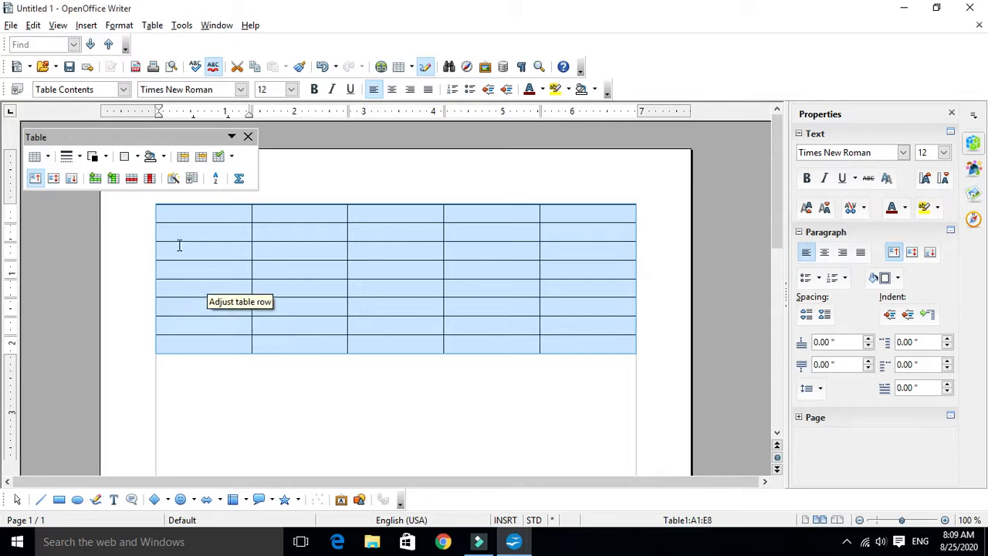
pyautogui.click(172, 179)
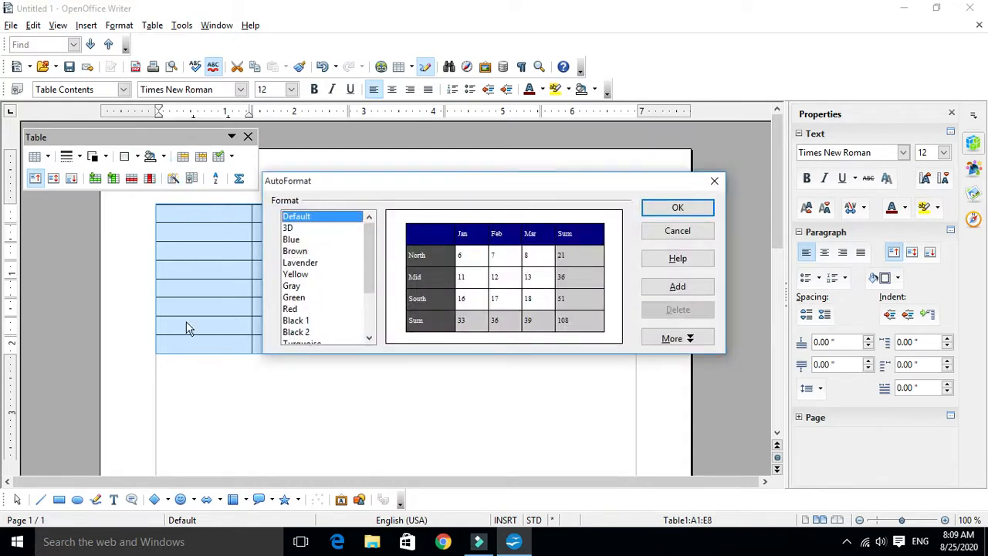
pyautogui.moveTo(396, 189); pyautogui.dragTo(198, 285)
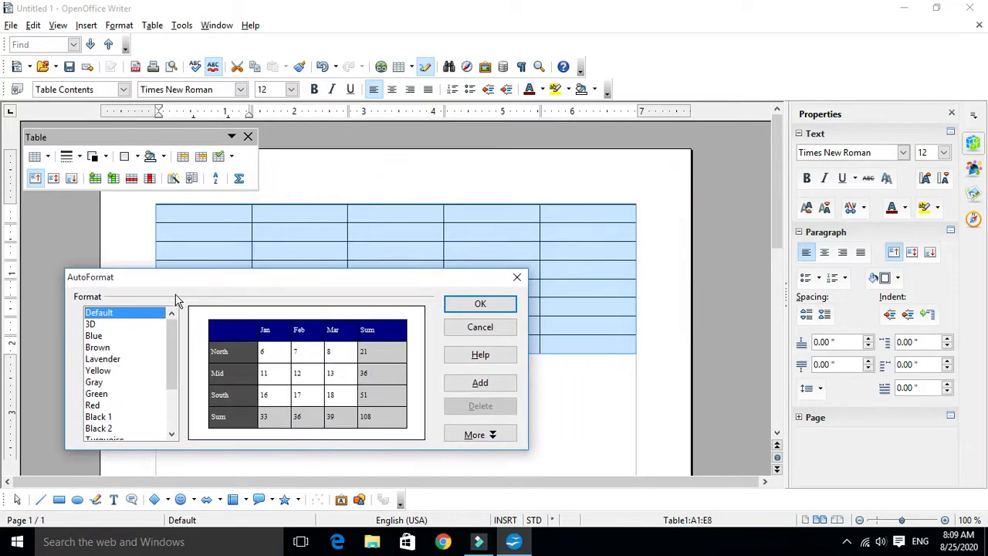
# Step: Preview the available table AutoFormat styles one after another, from 3D through to Currency Turquoise
pyautogui.click(102, 327)
pyautogui.click(102, 335)
pyautogui.click(98, 347)
pyautogui.click(99, 359)
pyautogui.click(98, 370)
pyautogui.click(94, 382)
pyautogui.click(96, 393)
pyautogui.click(93, 406)
pyautogui.click(96, 417)
pyautogui.click(98, 428)
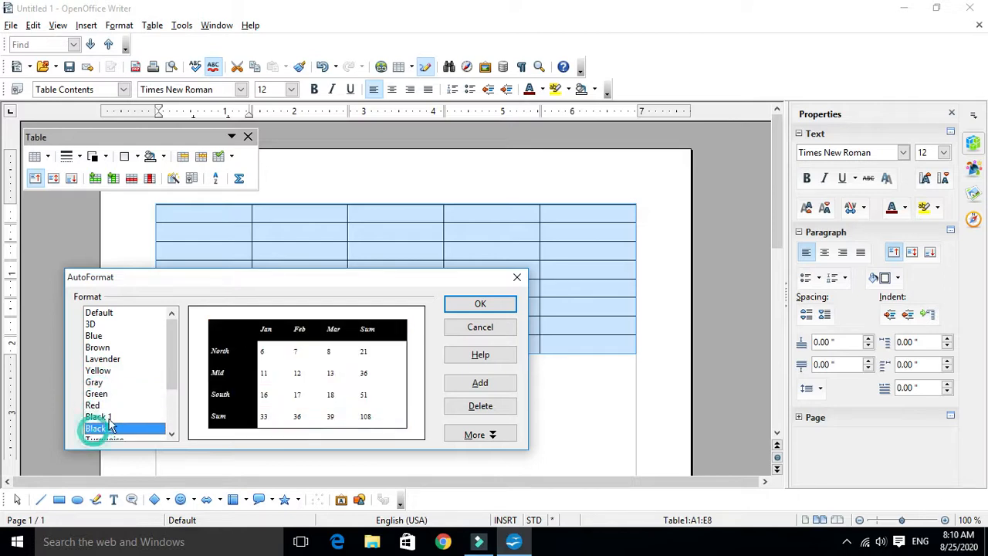
pyautogui.scroll(-2, 126, 409)
pyautogui.click(111, 371)
pyautogui.click(108, 382)
pyautogui.click(112, 394)
pyautogui.click(120, 406)
pyautogui.click(121, 416)
pyautogui.click(123, 428)
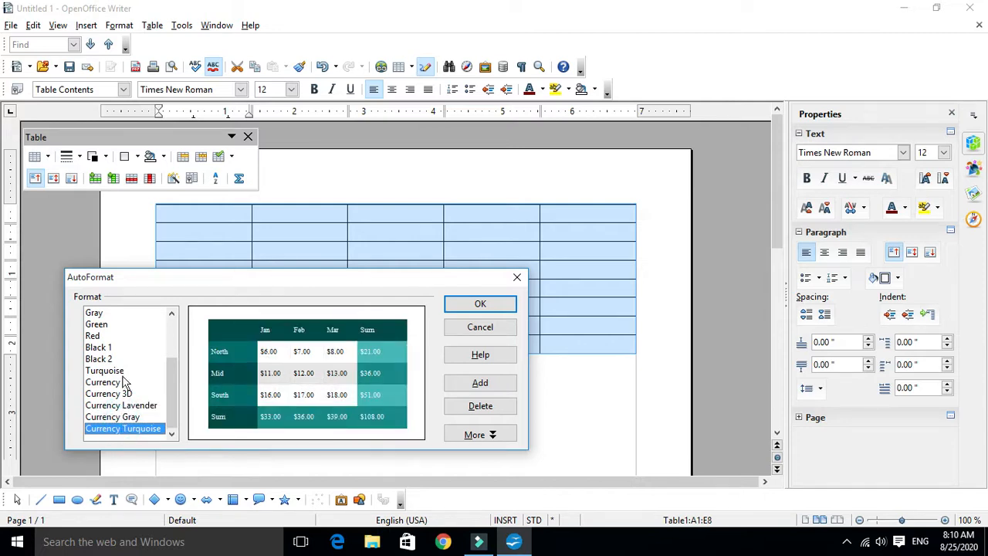
# Step: Compare the previews of the plain AutoFormat styles again, including Default, Blue, Brown, Yellow, Gray, Green and Black 1
pyautogui.scroll(3, 124, 378)
pyautogui.click(97, 313)
pyautogui.click(94, 335)
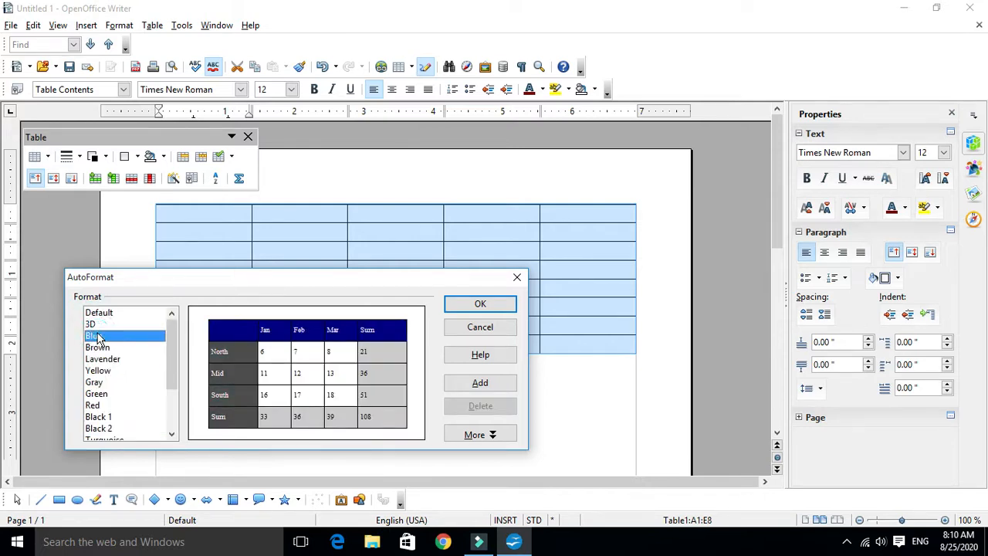
pyautogui.click(94, 316)
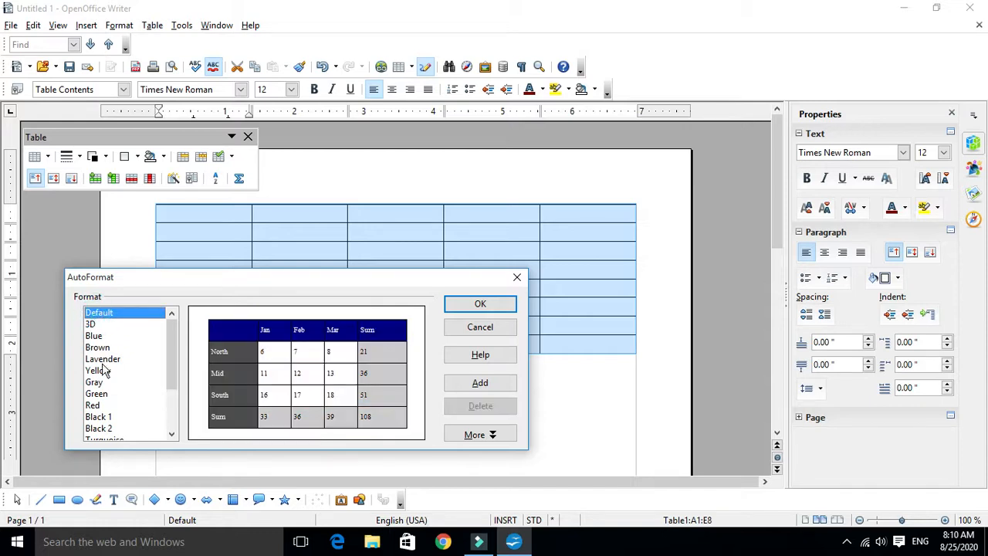
pyautogui.click(93, 336)
pyautogui.click(98, 347)
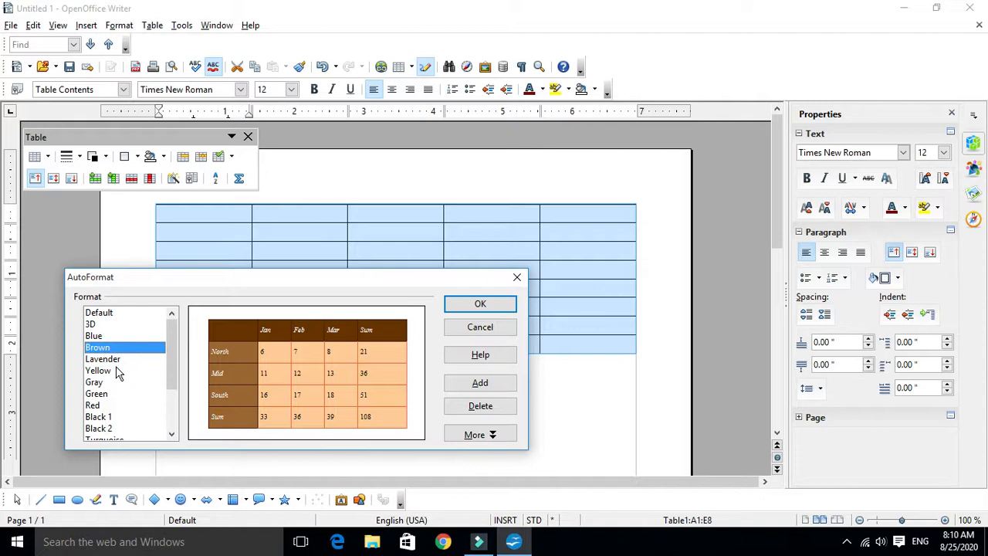
pyautogui.click(119, 372)
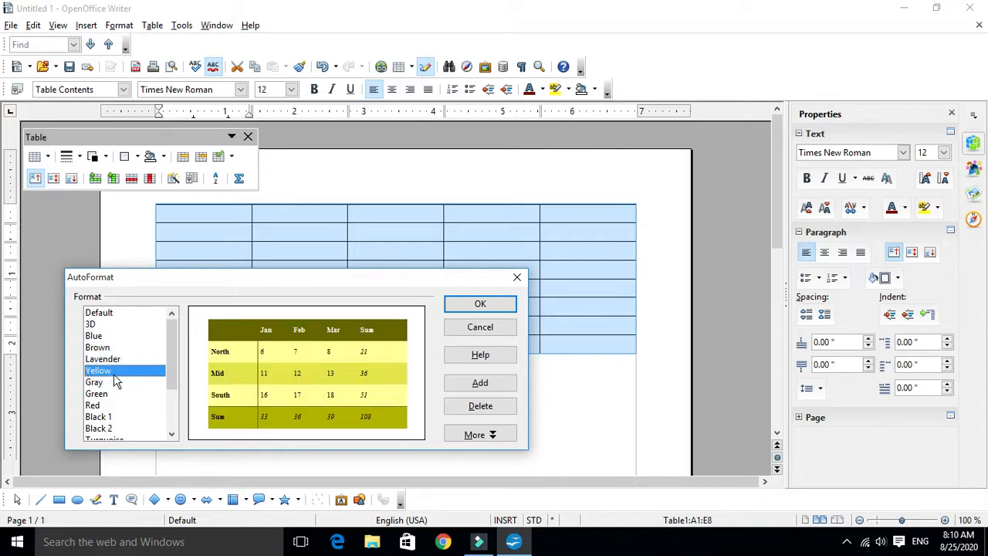
pyautogui.click(99, 382)
pyautogui.click(100, 394)
pyautogui.click(101, 417)
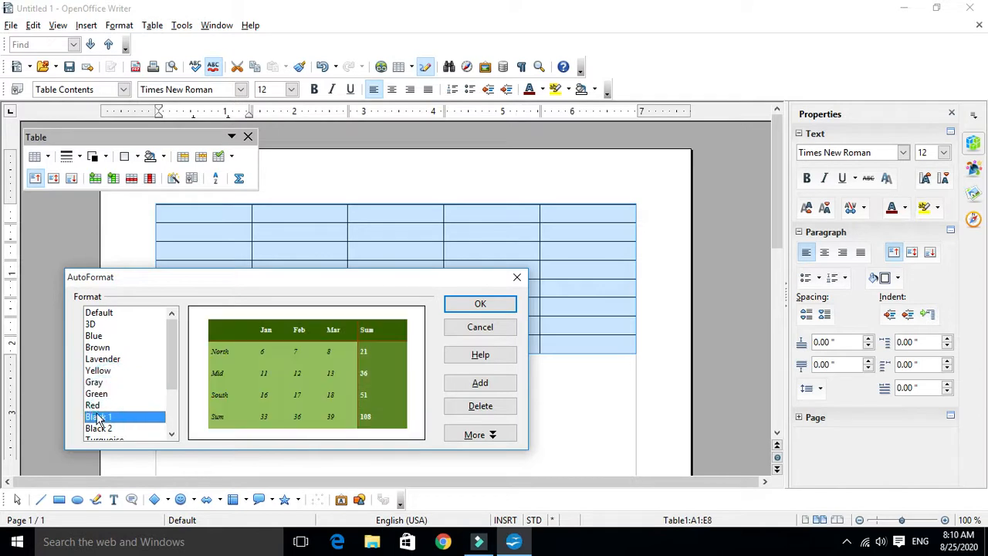
pyautogui.click(97, 371)
pyautogui.click(97, 349)
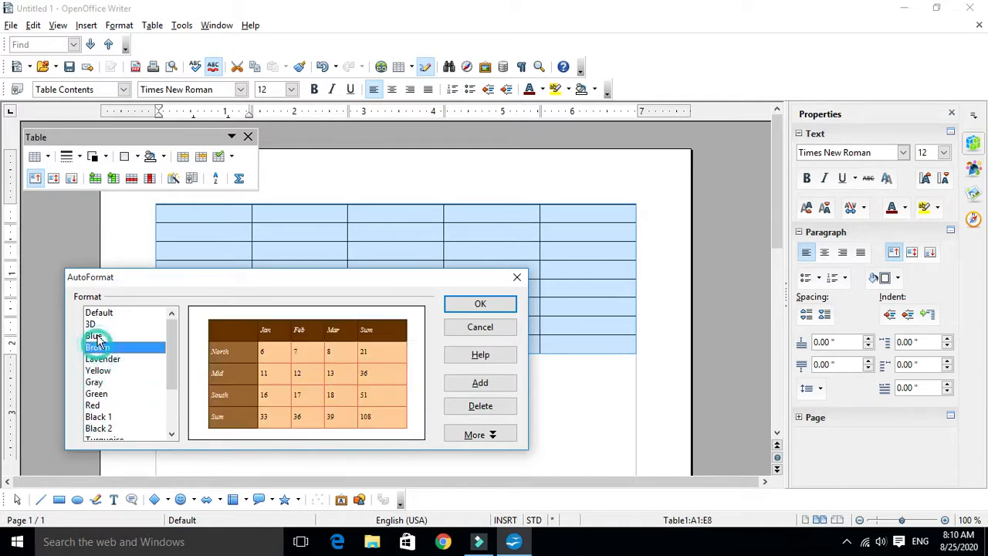
pyautogui.click(97, 336)
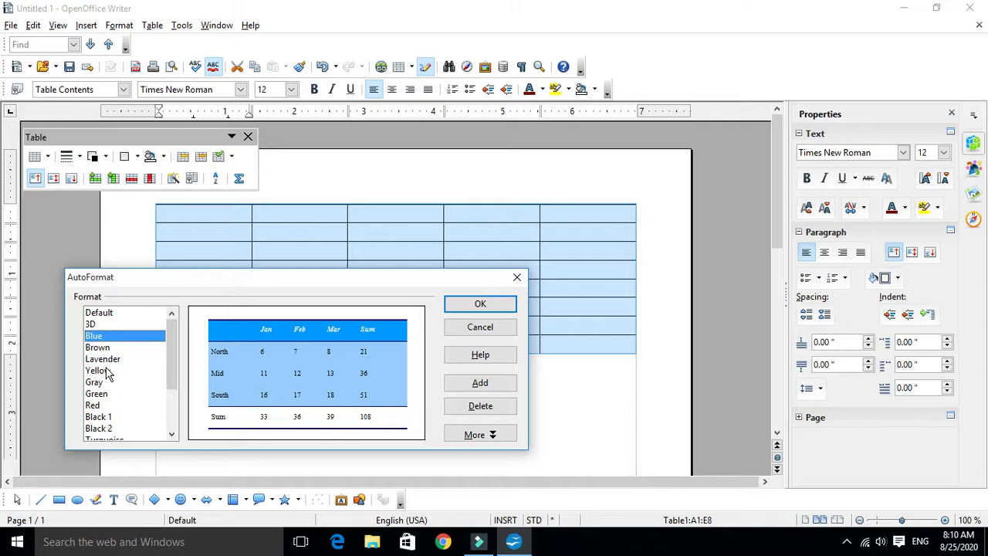
# Step: Apply the Yellow AutoFormat style to the selected table and clear the cell selection
pyautogui.click(108, 372)
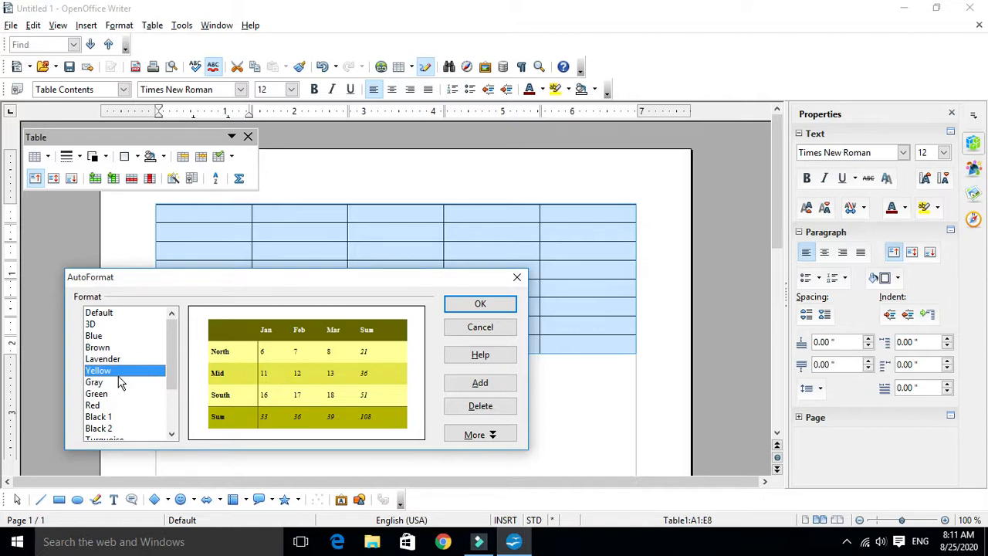
pyautogui.click(476, 306)
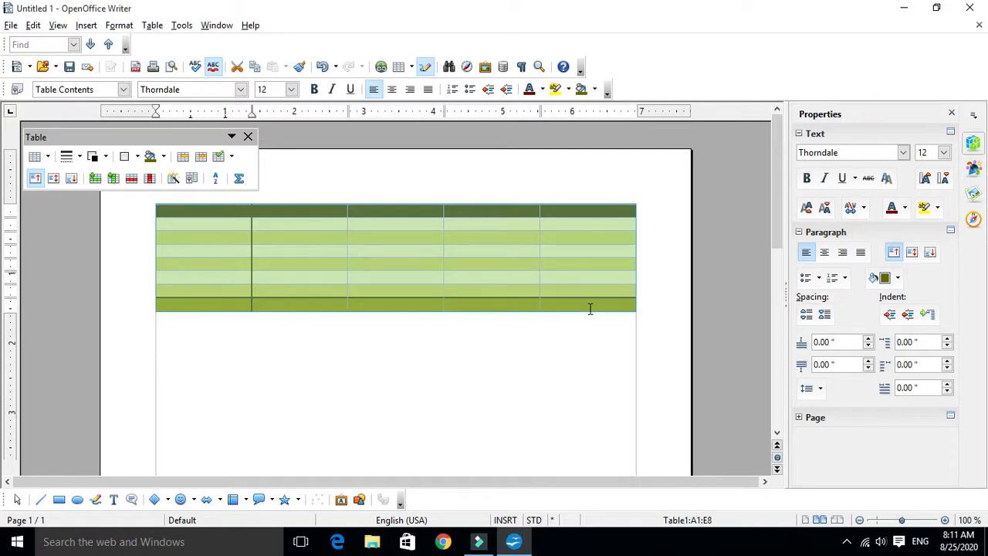
pyautogui.click(567, 307)
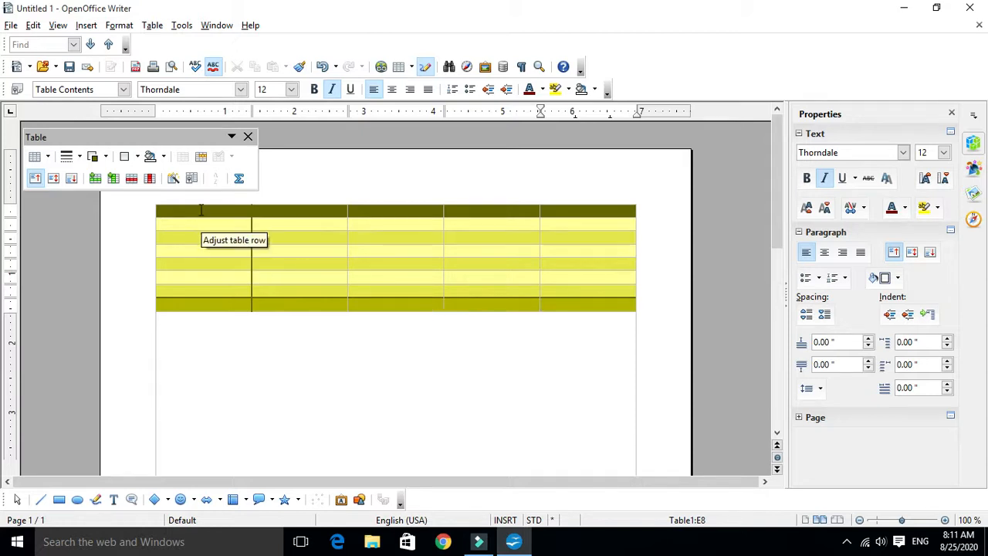
# Step: Reformat the whole table with the Brown AutoFormat style
pyautogui.moveTo(197, 210)
pyautogui.mouseDown()
pyautogui.moveTo(301, 263)
pyautogui.moveTo(568, 286)
pyautogui.moveTo(604, 302)
pyautogui.mouseUp()
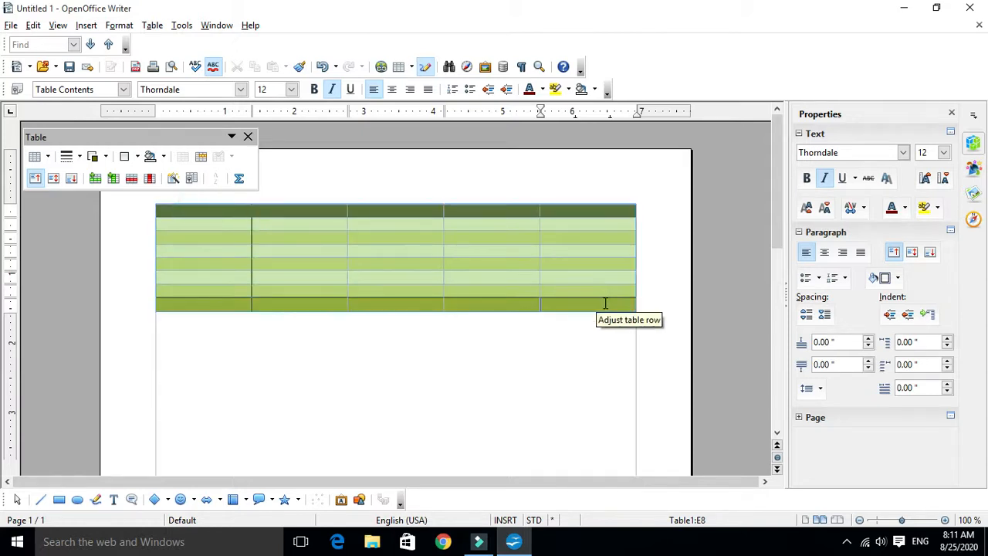
pyautogui.click(321, 293)
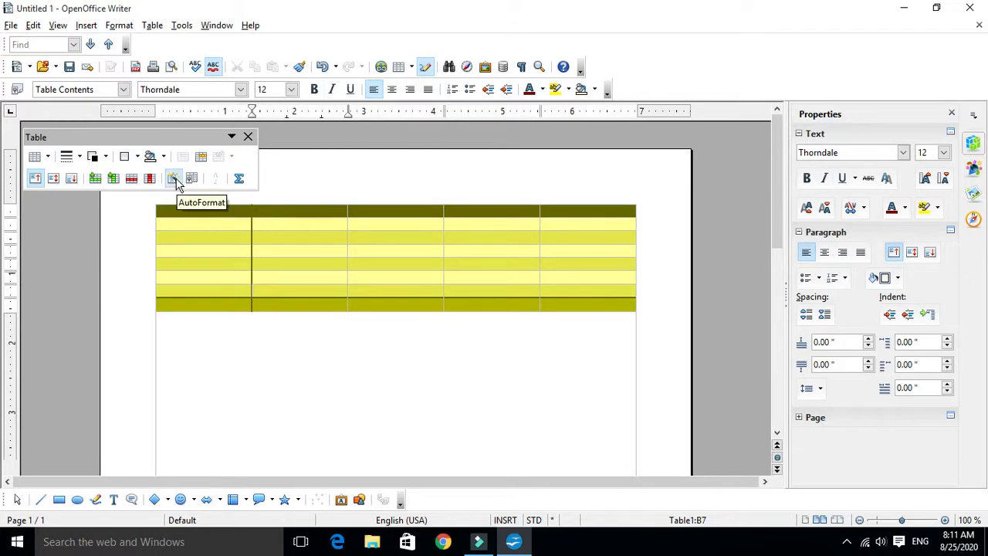
pyautogui.click(174, 180)
pyautogui.click(108, 347)
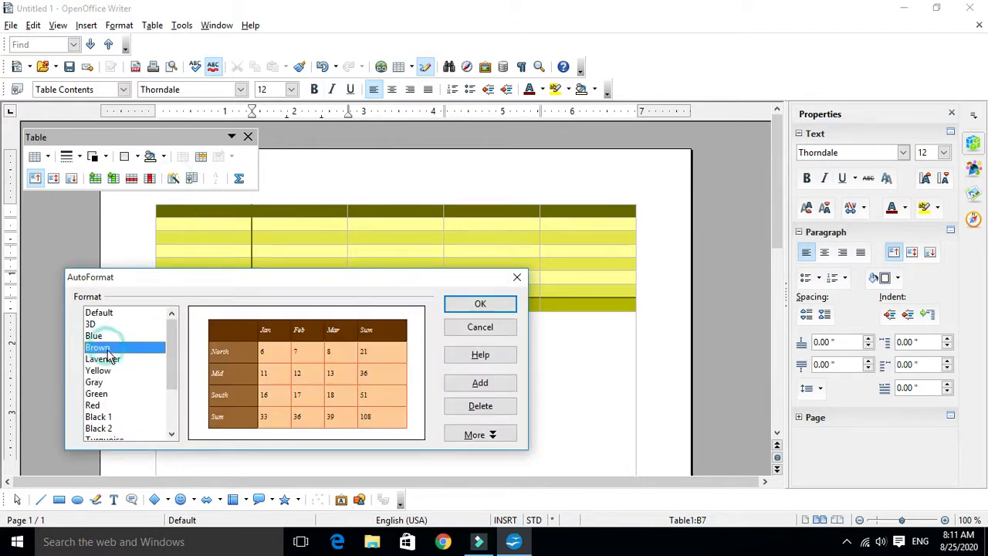
pyautogui.click(500, 305)
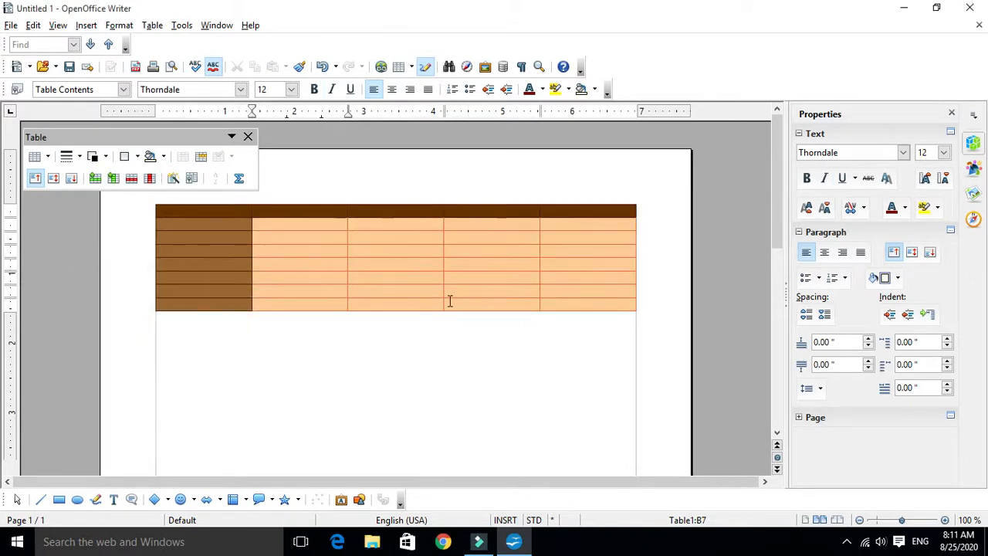
# Step: Change the table's AutoFormat style to Green
pyautogui.click(174, 179)
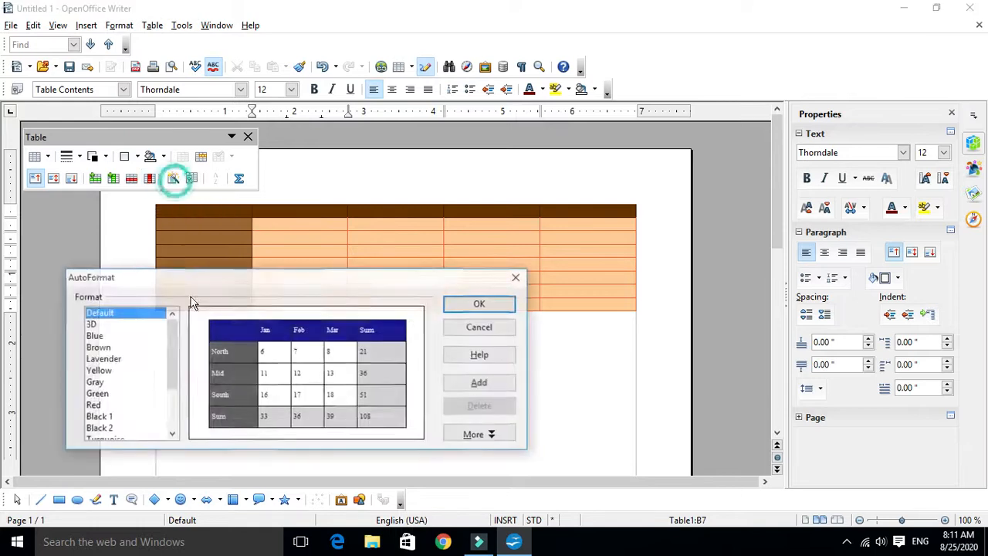
pyautogui.click(116, 394)
pyautogui.click(479, 307)
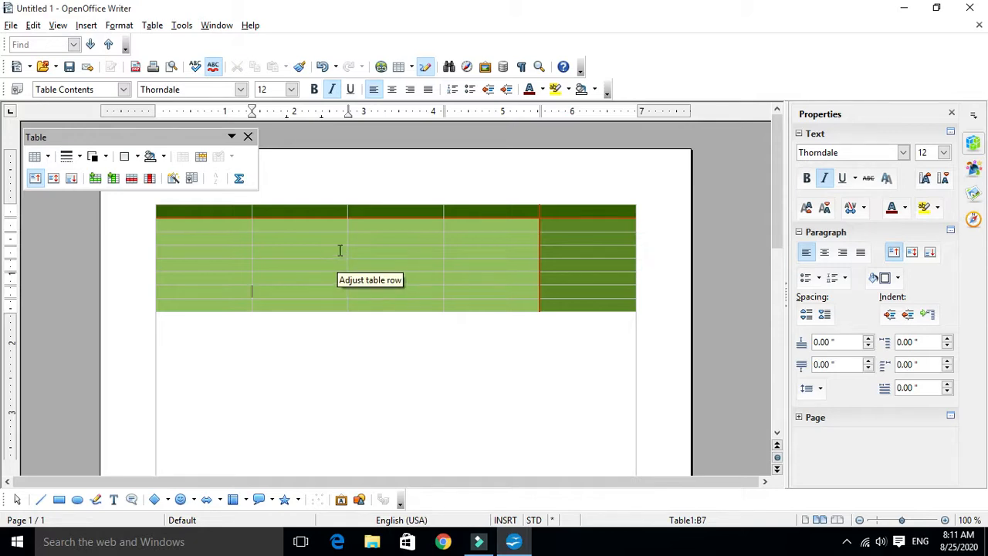
# Step: Apply the Currency Lavender AutoFormat style to the table
pyautogui.click(173, 179)
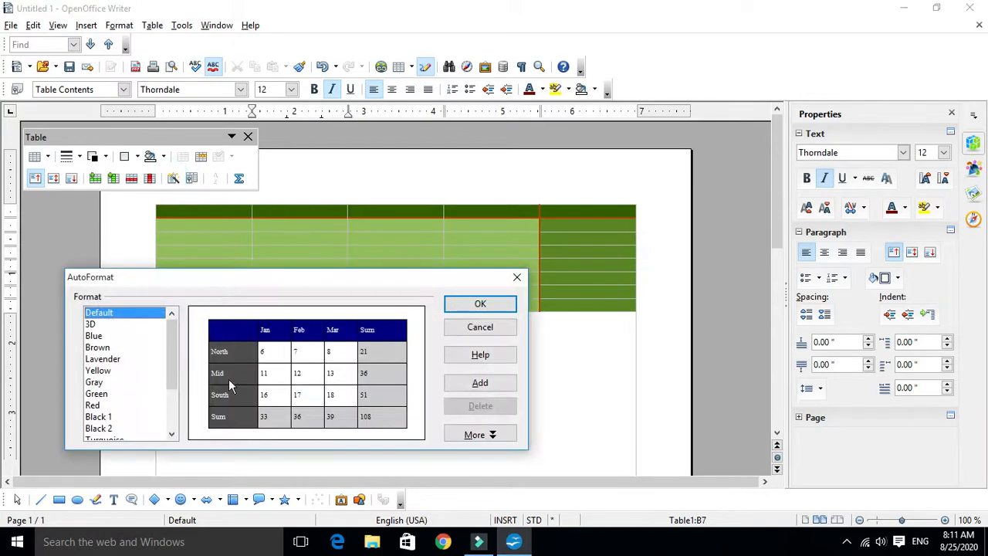
pyautogui.scroll(-2, 159, 379)
pyautogui.click(108, 407)
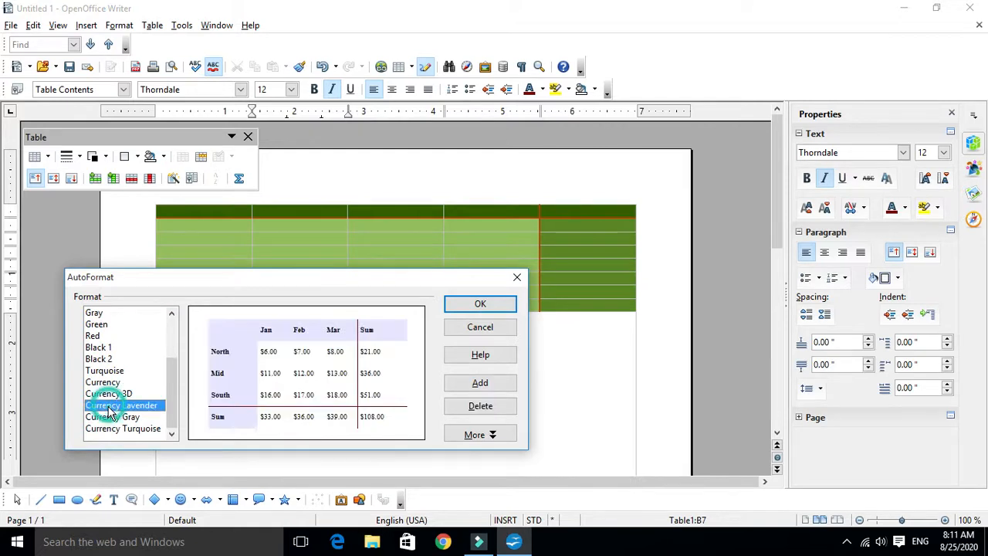
pyautogui.click(460, 305)
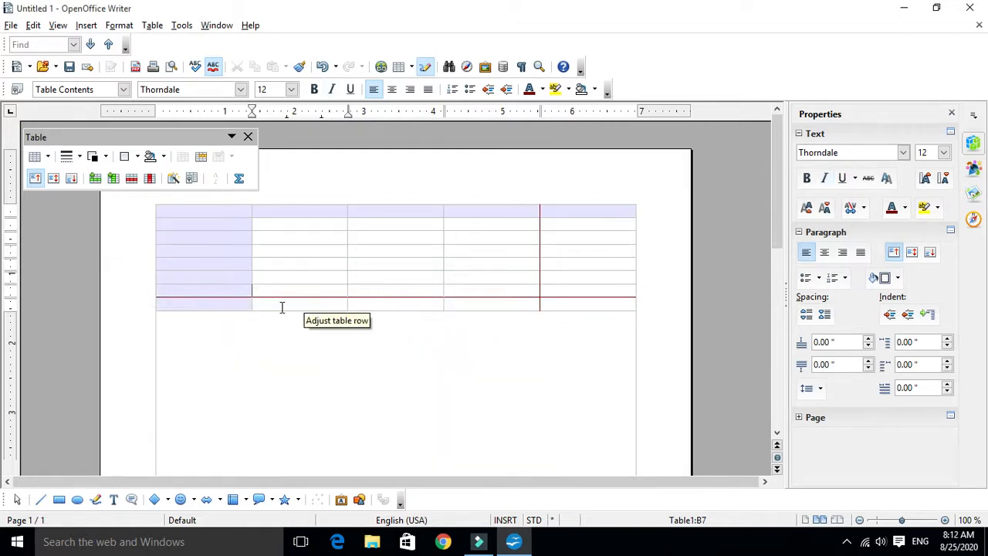
# Step: Set the table's AutoFormat style to Default
pyautogui.click(173, 178)
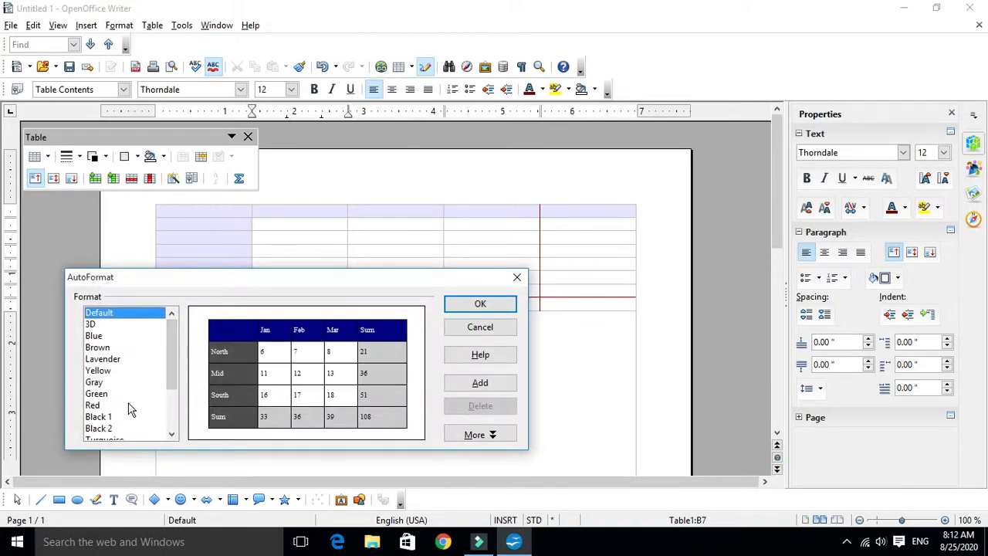
pyautogui.click(465, 305)
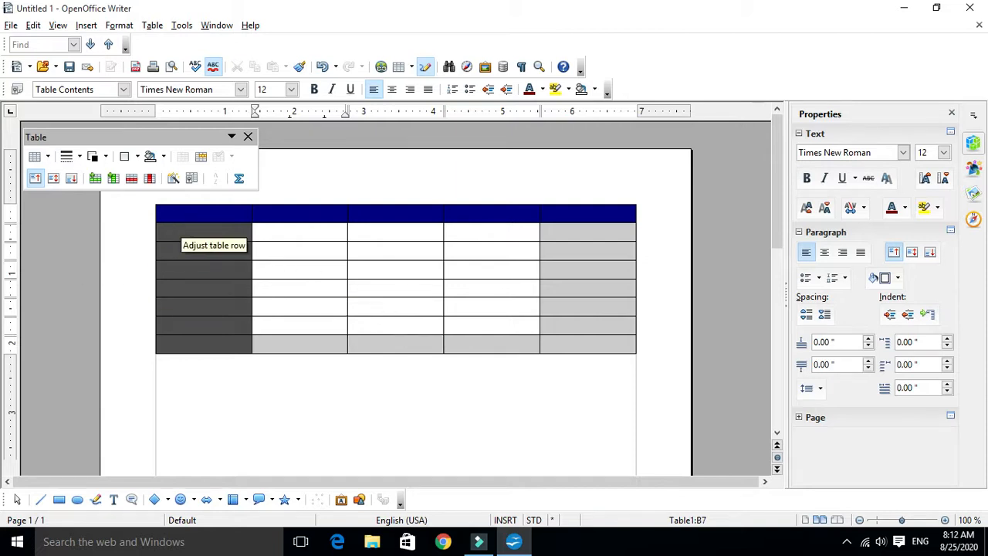
# Step: Apply the Currency Gray AutoFormat style to the table
pyautogui.click(173, 179)
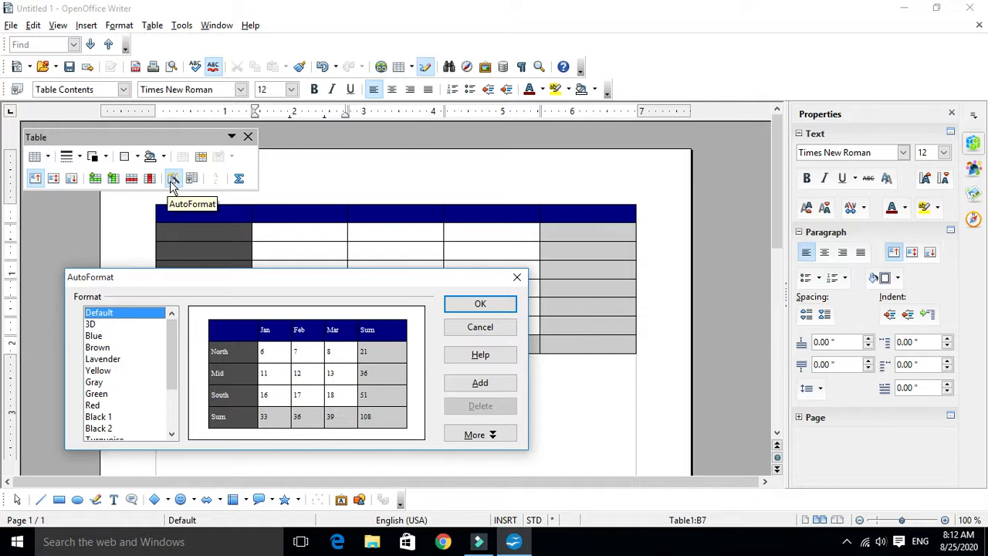
pyautogui.scroll(-2, 120, 390)
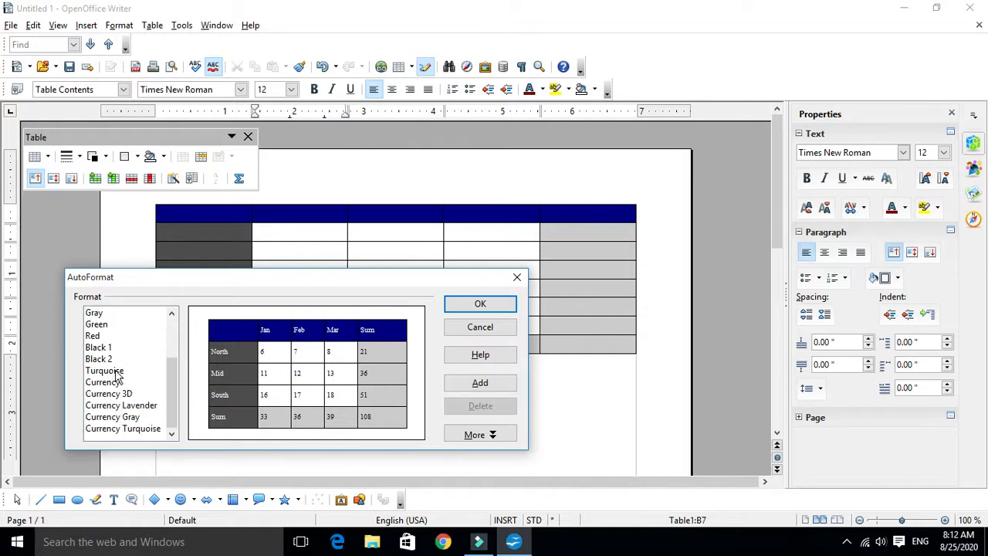
pyautogui.click(135, 417)
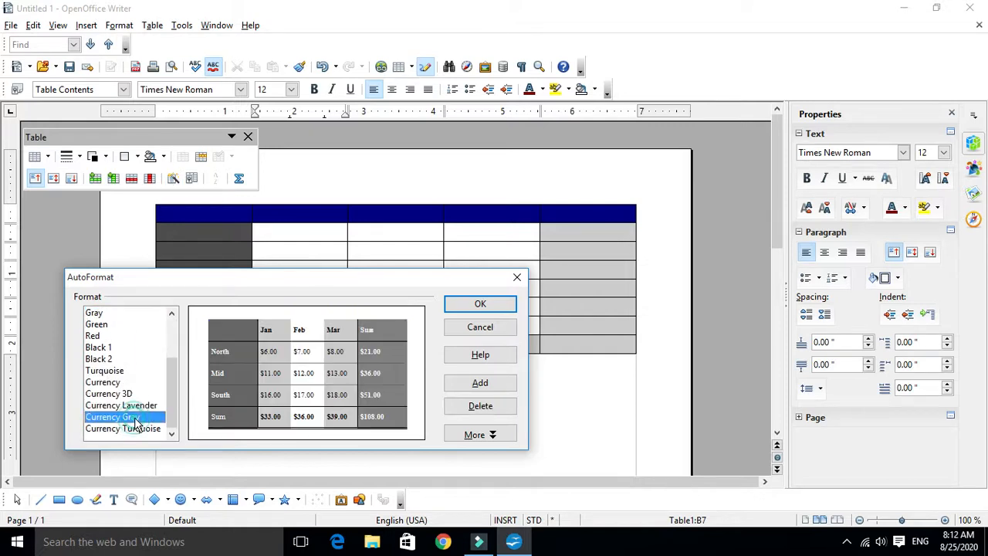
pyautogui.click(484, 309)
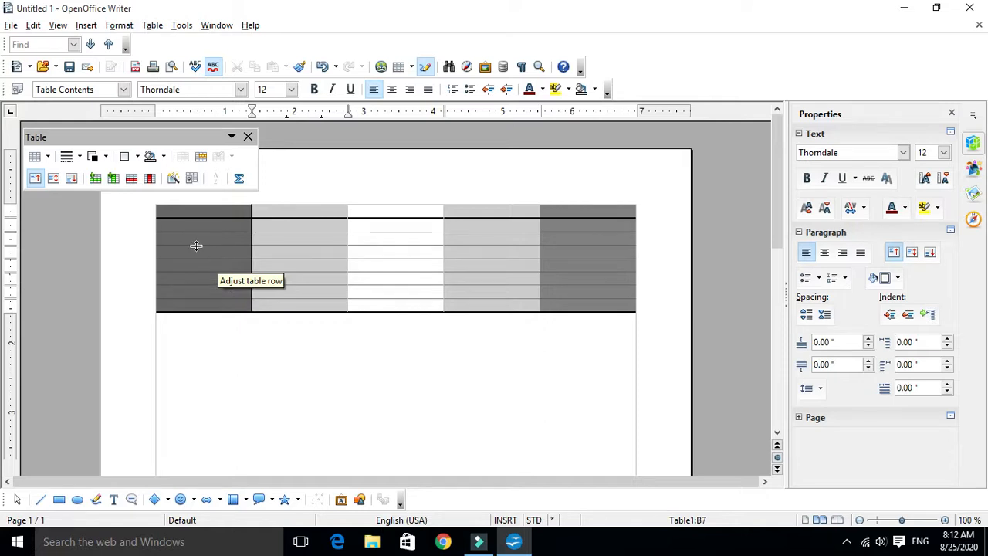
# Step: Change the table's AutoFormat style to Turquoise
pyautogui.moveTo(115, 137); pyautogui.dragTo(115, 143)
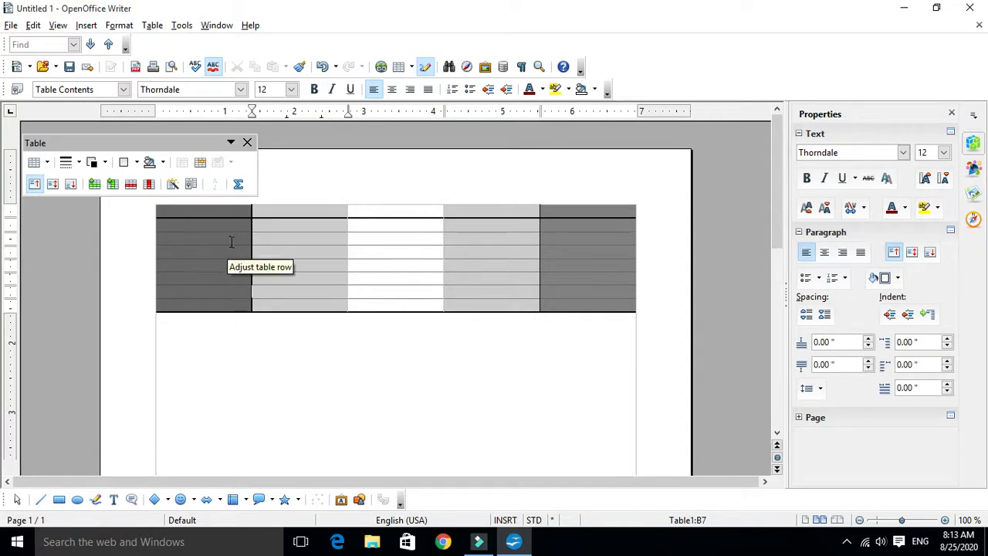
pyautogui.moveTo(179, 145); pyautogui.dragTo(180, 137)
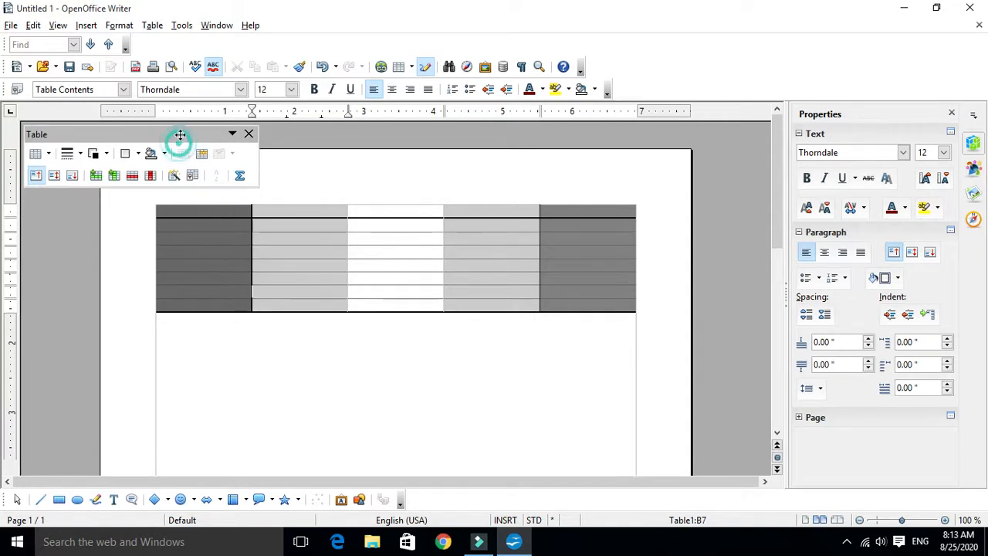
pyautogui.click(174, 177)
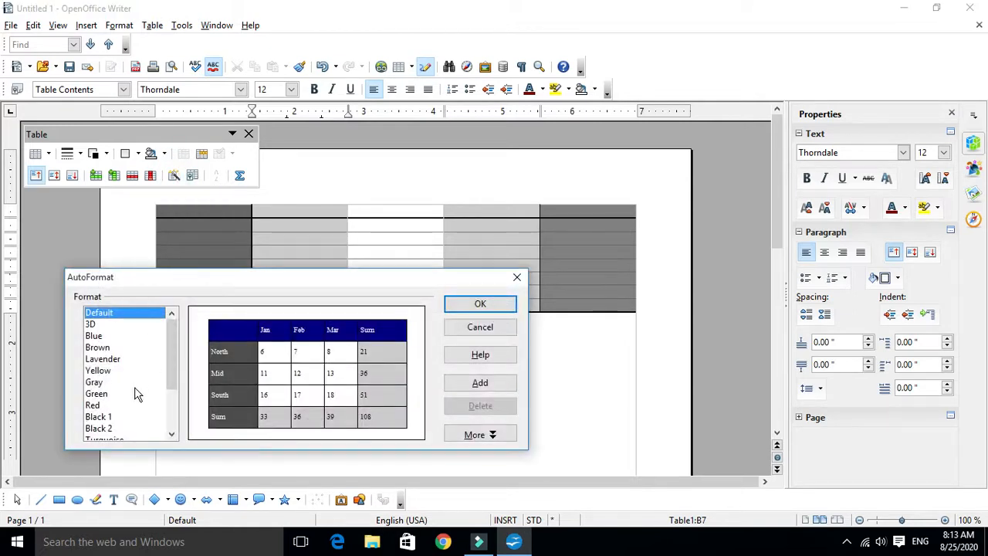
pyautogui.scroll(-2, 139, 374)
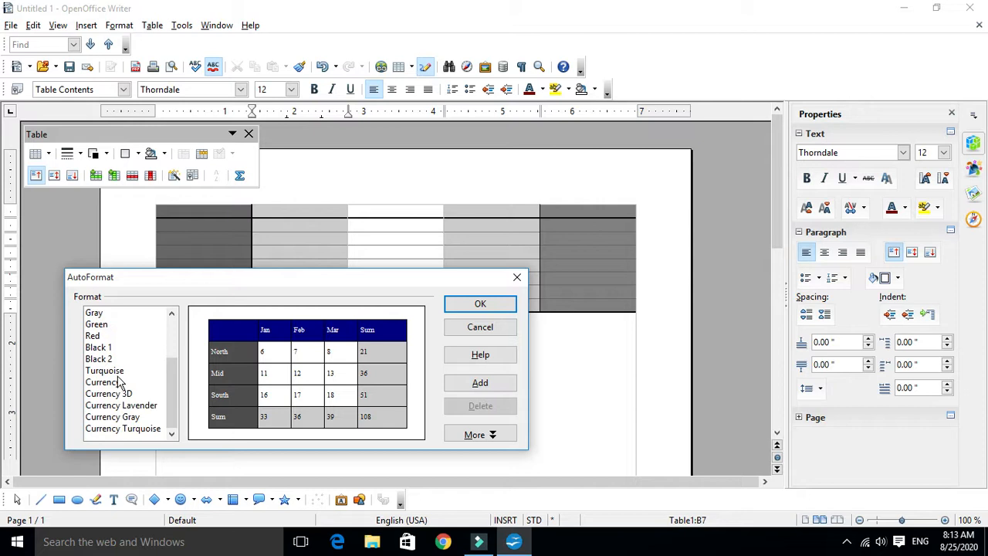
pyautogui.click(114, 373)
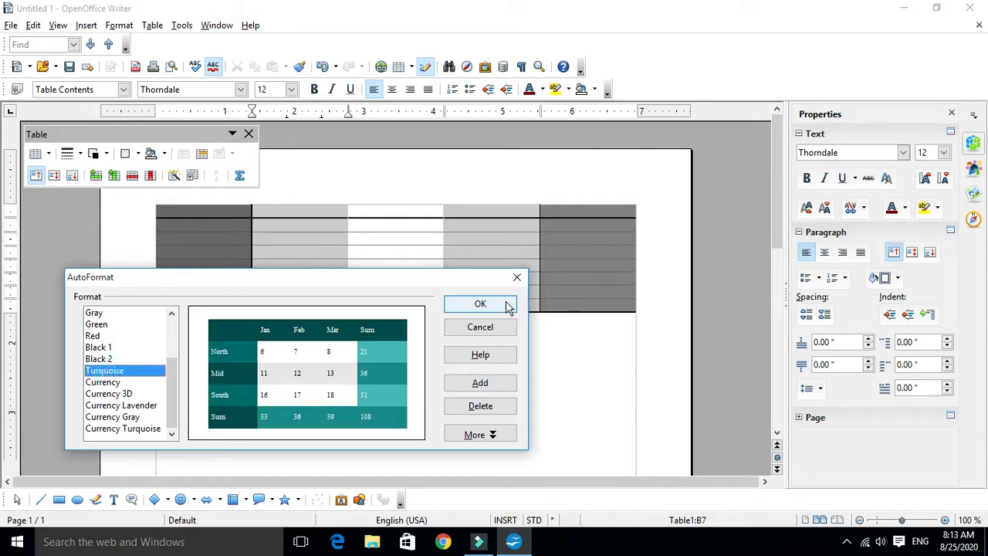
pyautogui.click(480, 304)
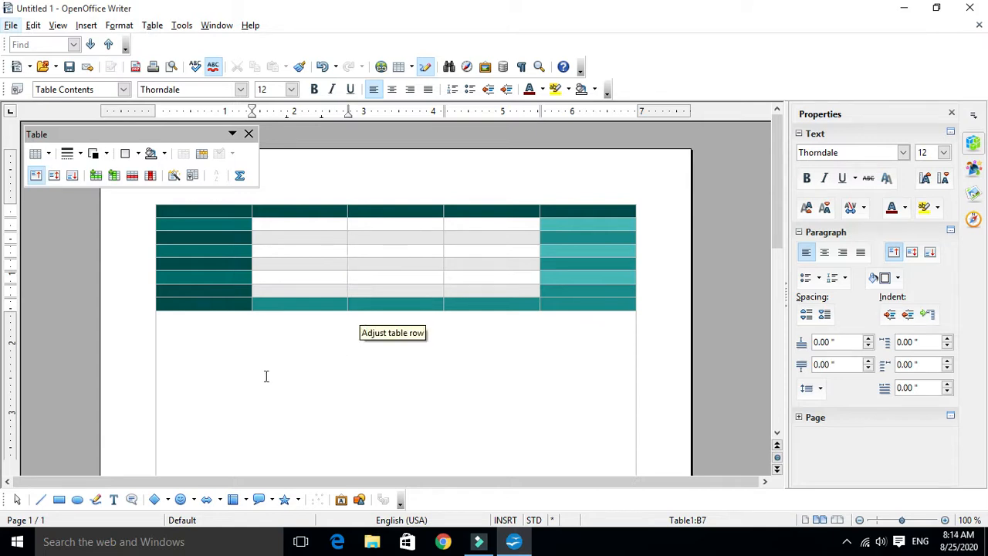
pyautogui.moveTo(210, 211); pyautogui.dragTo(581, 311)
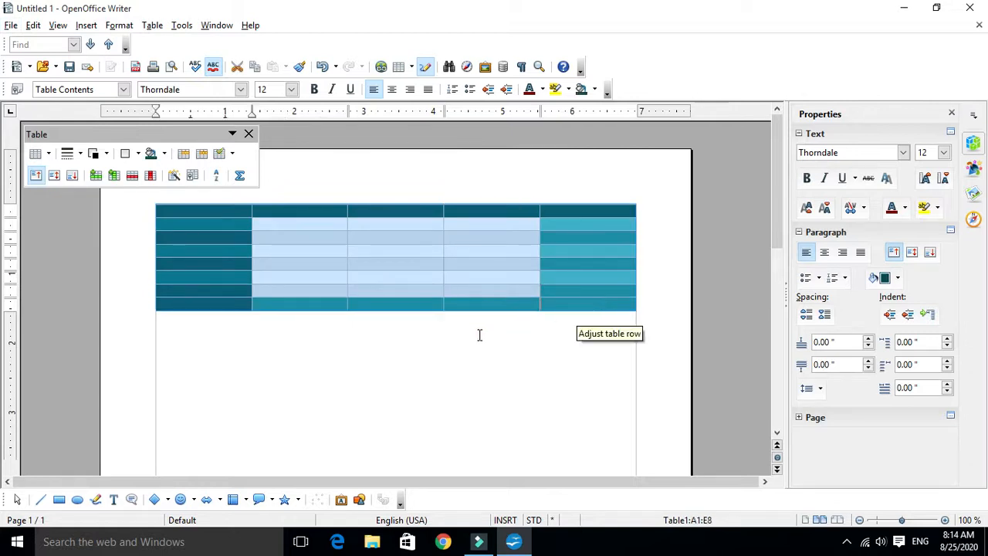
pyautogui.click(174, 177)
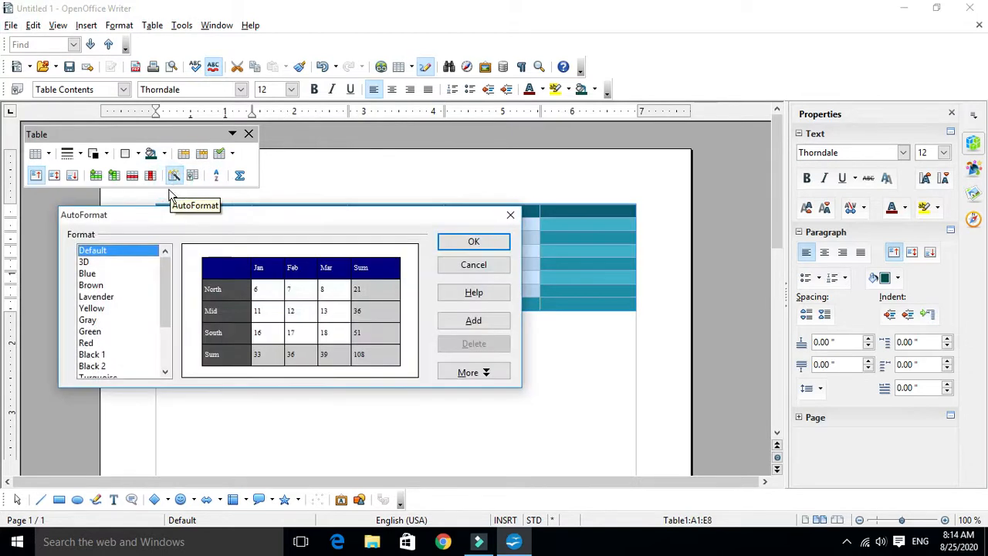
pyautogui.scroll(-3, 121, 355)
pyautogui.scroll(3, 121, 353)
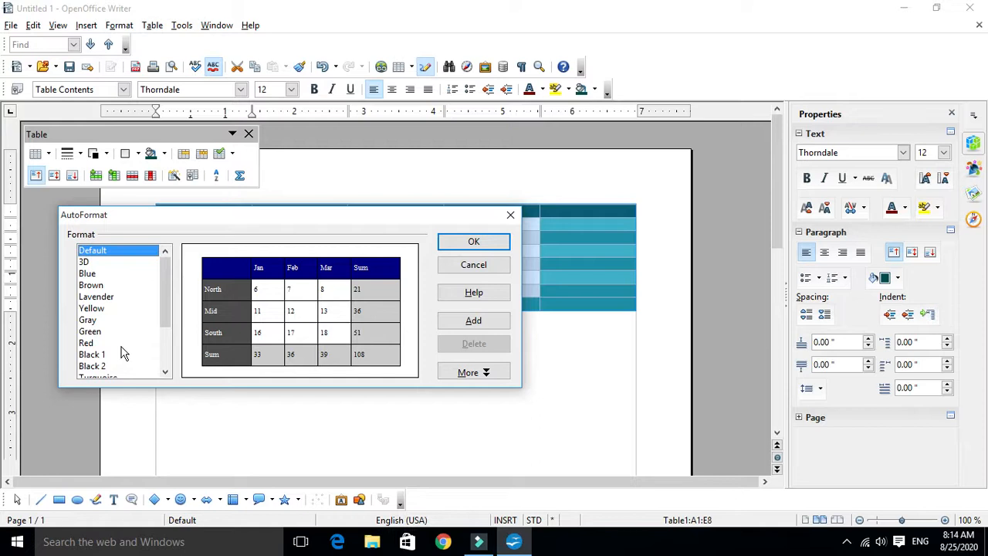
pyautogui.click(490, 265)
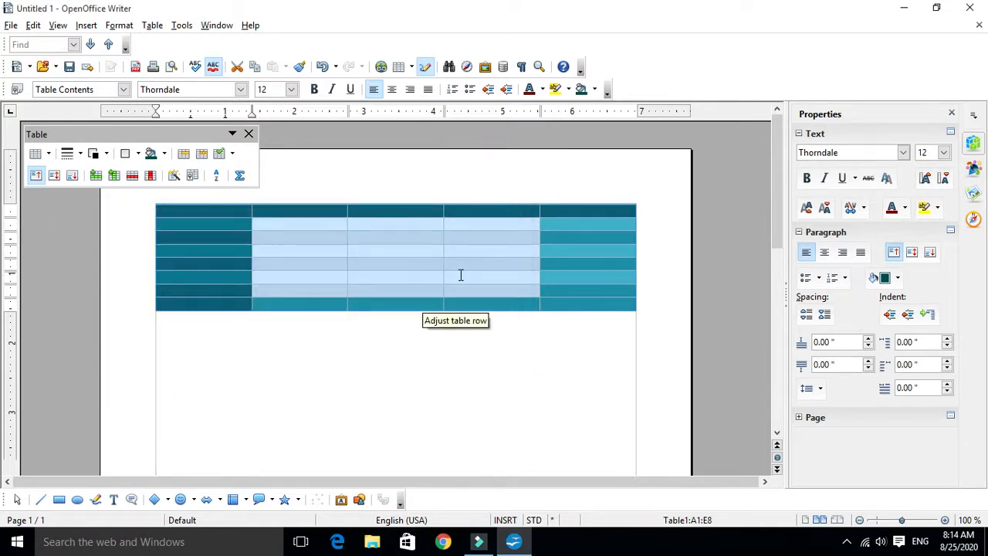
# Step: Undo all the AutoFormat style changes back to the plain, unshaded table with black borders
pyautogui.hotkey('ctrl', 'z')
pyautogui.hotkey('ctrl', 'z')
pyautogui.hotkey('ctrl', 'z')
pyautogui.hotkey('ctrl', 'z')
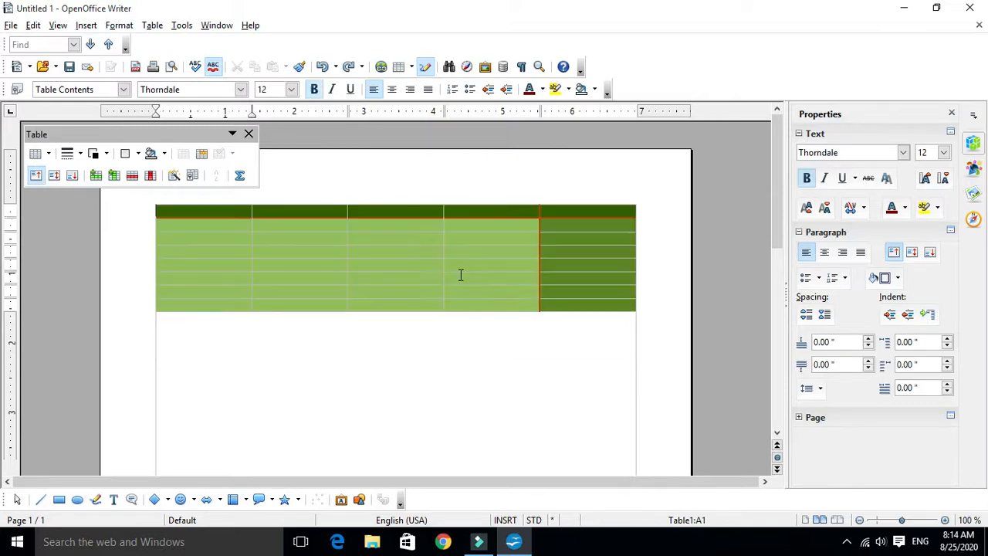
pyautogui.hotkey('ctrl', 'z')
pyautogui.hotkey('ctrl', 'z')
pyautogui.hotkey('ctrl', 'z')
pyautogui.hotkey('ctrl', 'z')
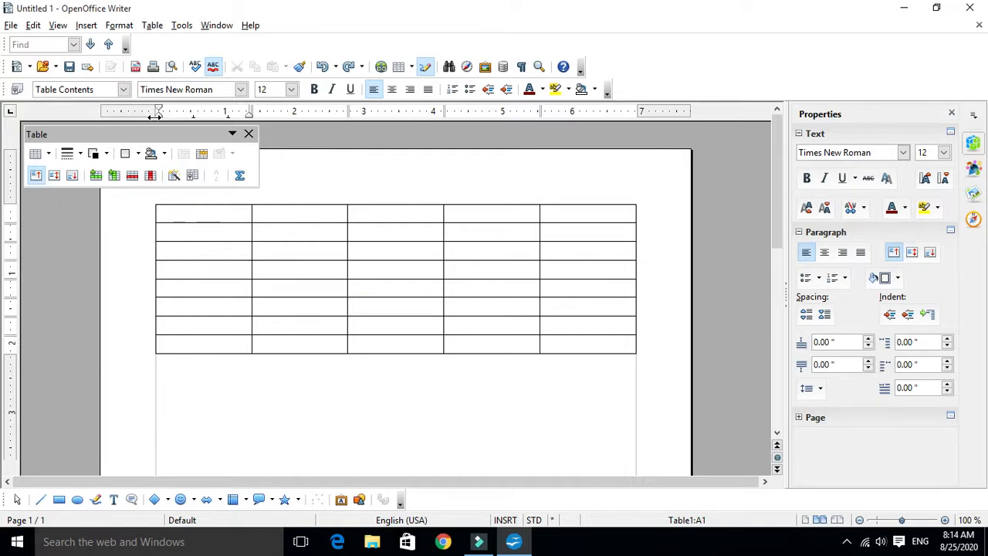
pyautogui.click(158, 27)
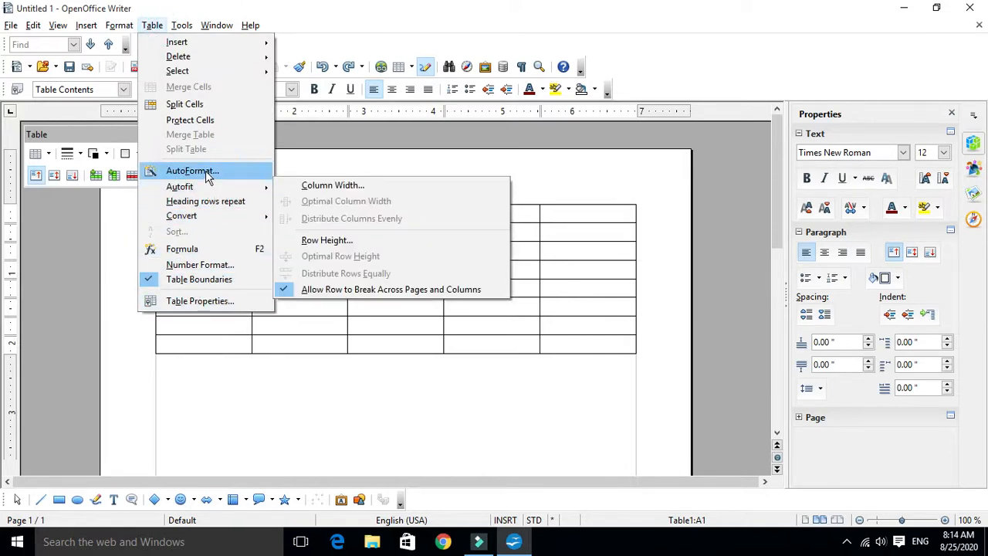
pyautogui.click(479, 159)
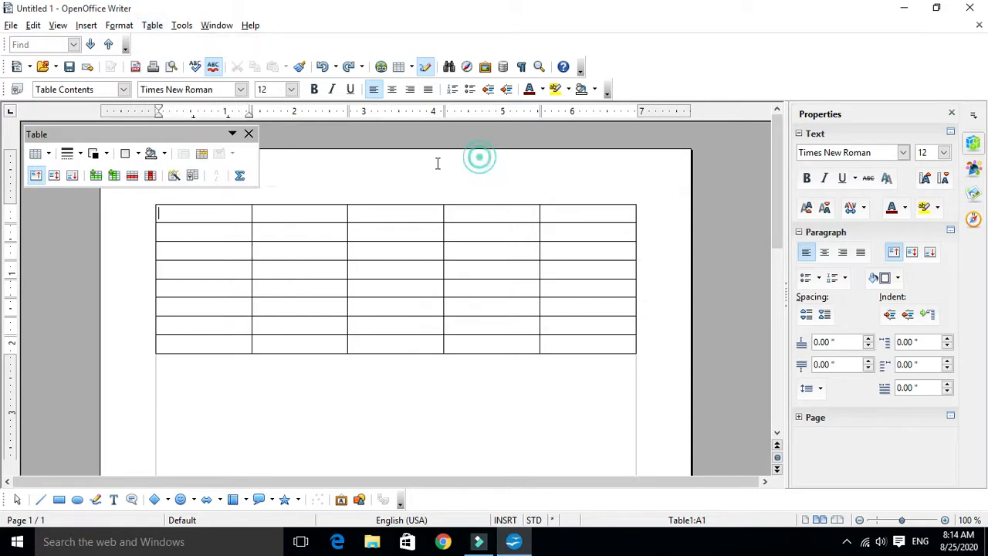
pyautogui.click(249, 134)
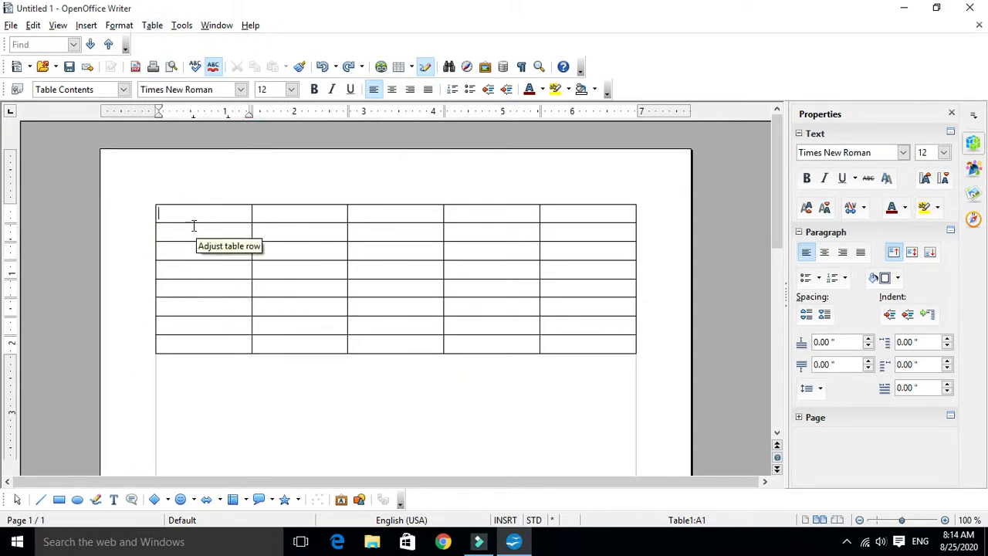
pyautogui.moveTo(182, 215); pyautogui.dragTo(624, 341)
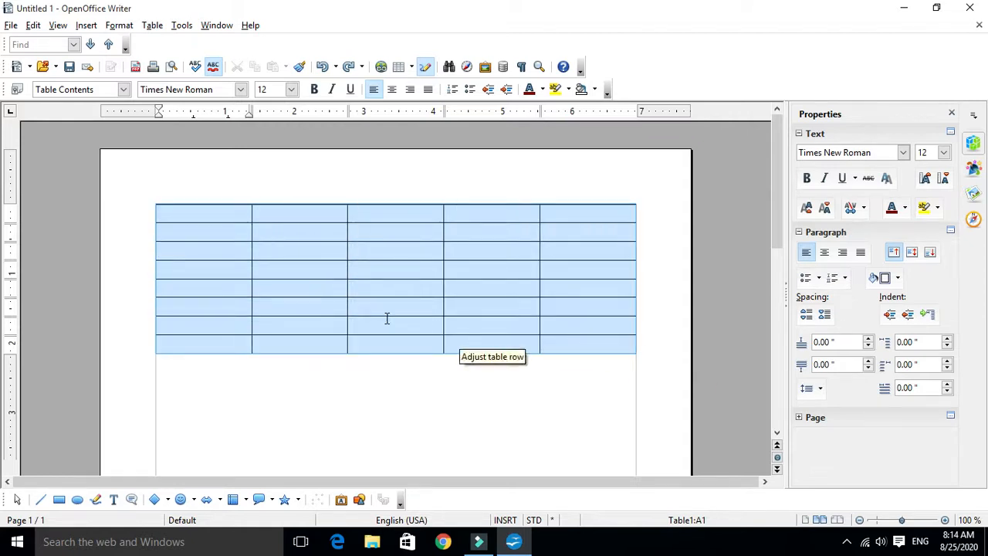
pyautogui.click(192, 238)
pyautogui.click(218, 394)
pyautogui.click(272, 406)
pyautogui.click(189, 213)
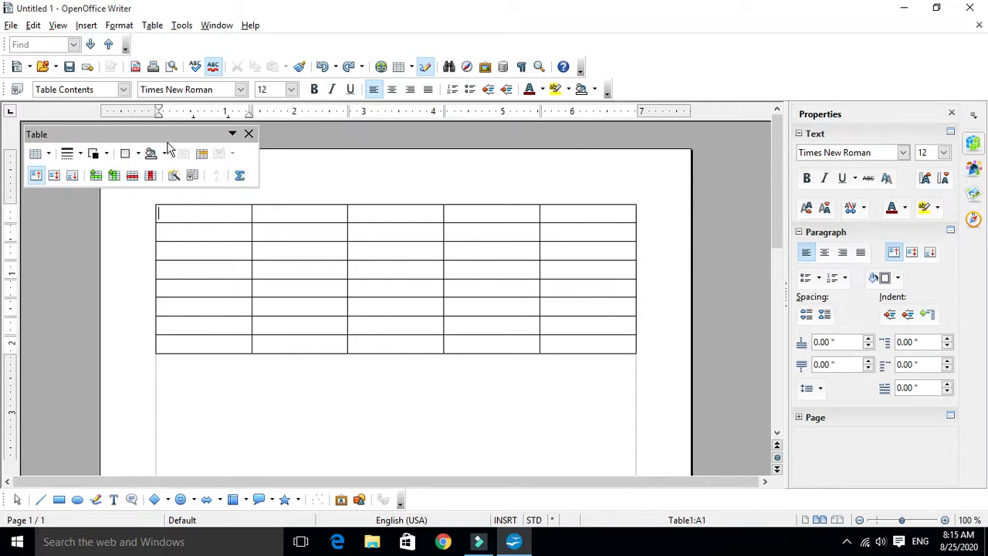
pyautogui.click(232, 135)
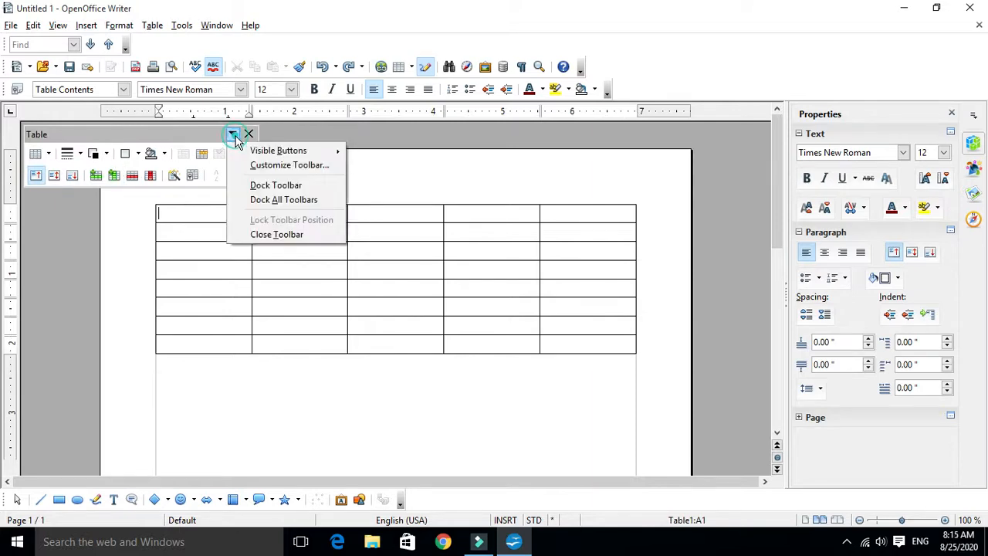
pyautogui.click(191, 136)
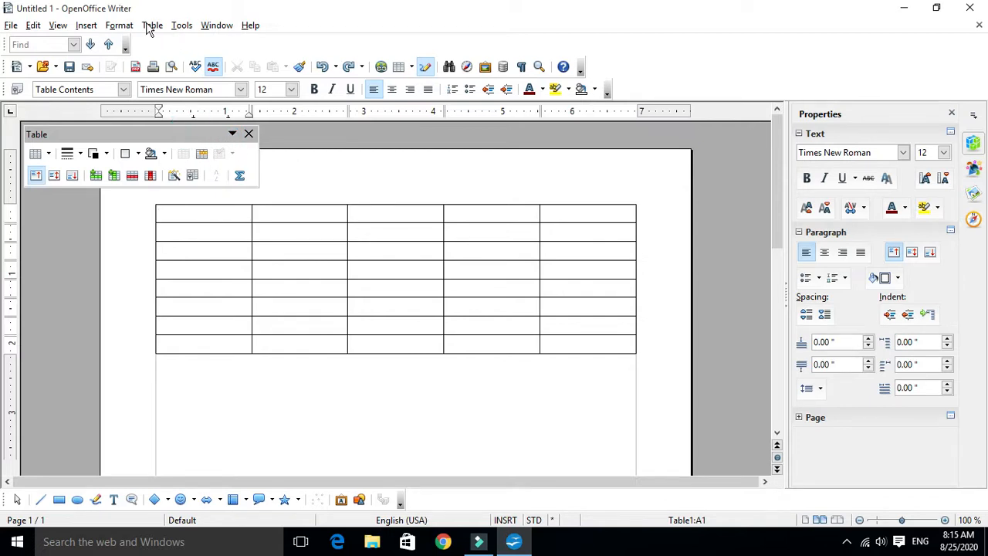
# Step: Examine the format list and preview in the table's AutoFormat dialog, leaving it without applying a style
pyautogui.click(151, 25)
pyautogui.click(190, 171)
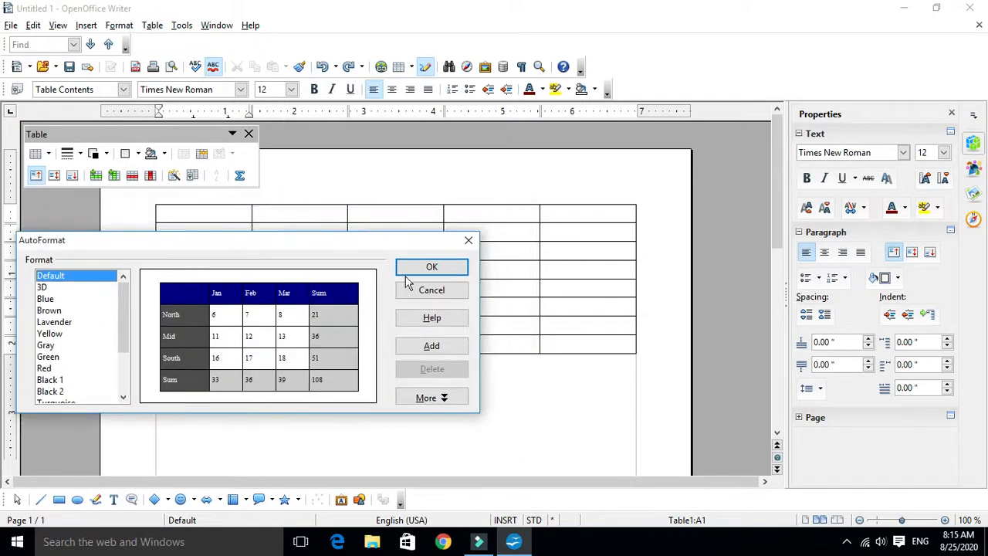
pyautogui.click(468, 240)
pyautogui.click(152, 25)
pyautogui.click(193, 171)
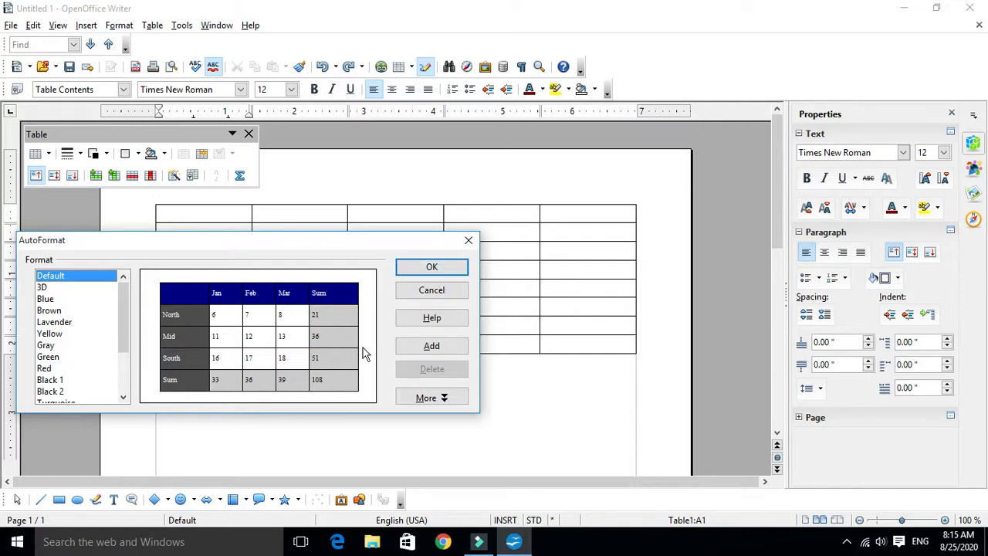
pyautogui.click(469, 240)
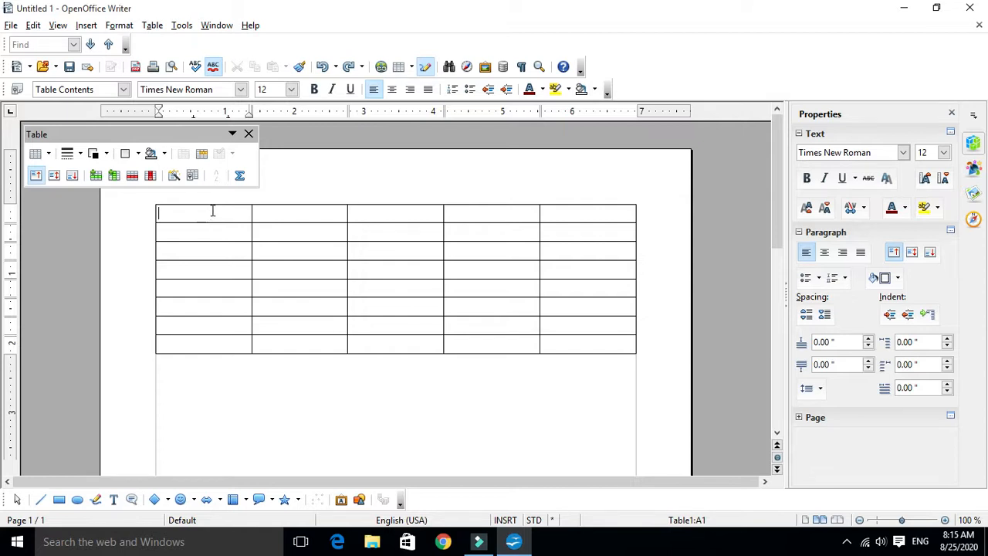
pyautogui.moveTo(211, 213); pyautogui.dragTo(211, 354)
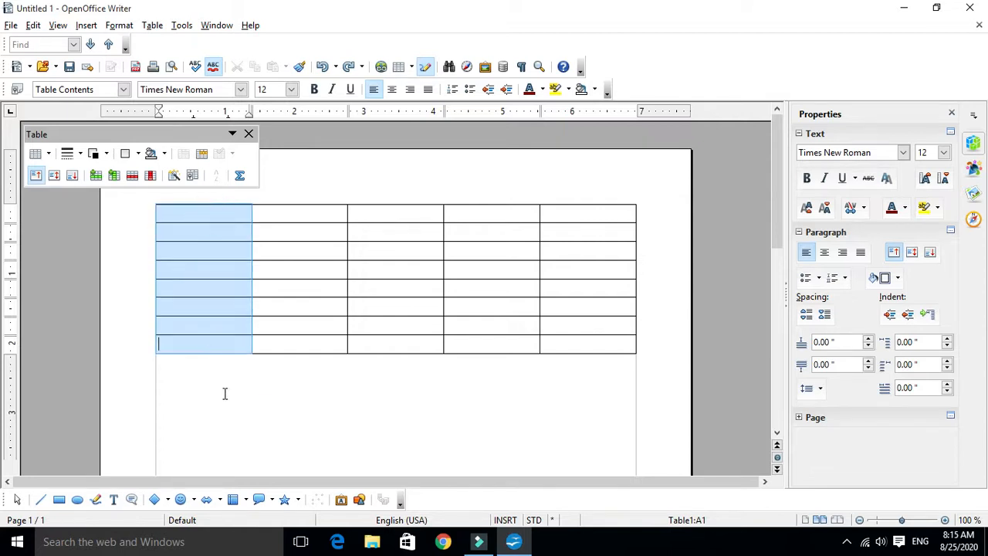
pyautogui.click(278, 414)
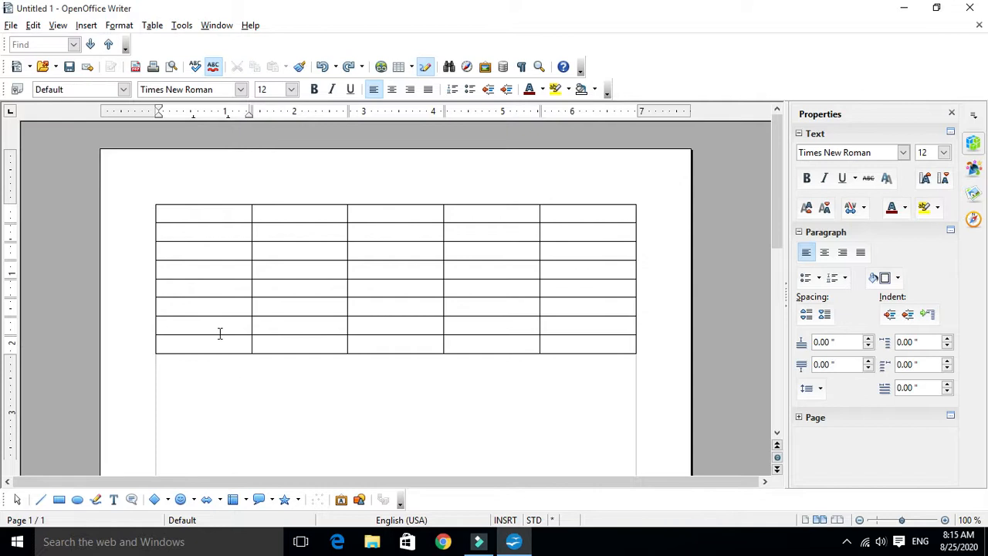
# Step: Give the table's first row a 1.00 pt black outer border with all inner lines
pyautogui.click(194, 213)
pyautogui.moveTo(194, 213); pyautogui.dragTo(581, 216)
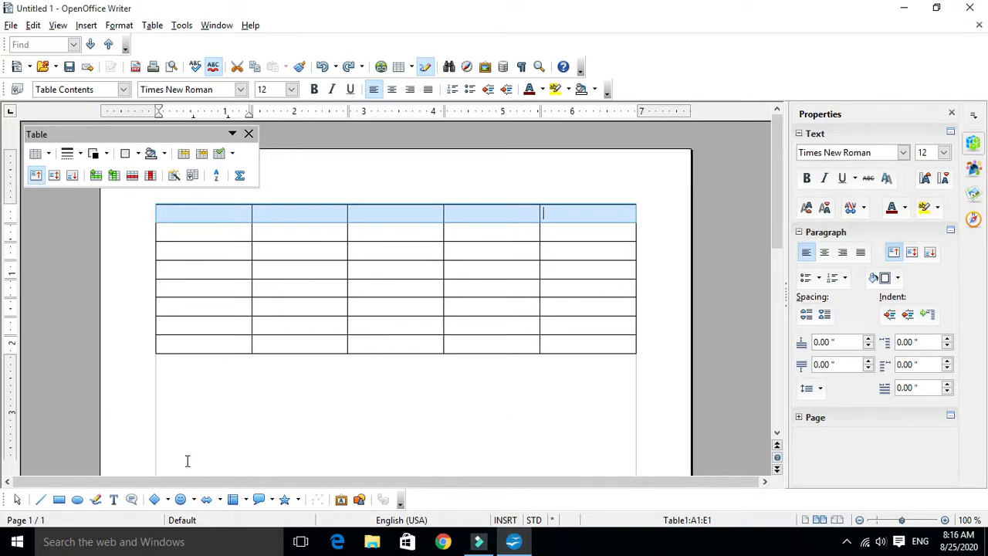
pyautogui.click(193, 176)
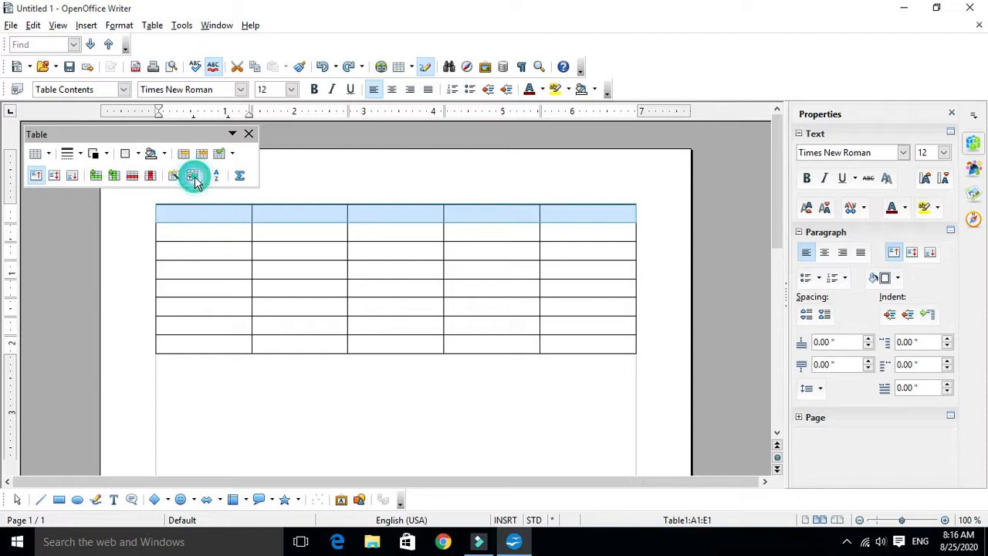
pyautogui.moveTo(776, 64); pyautogui.dragTo(337, 184)
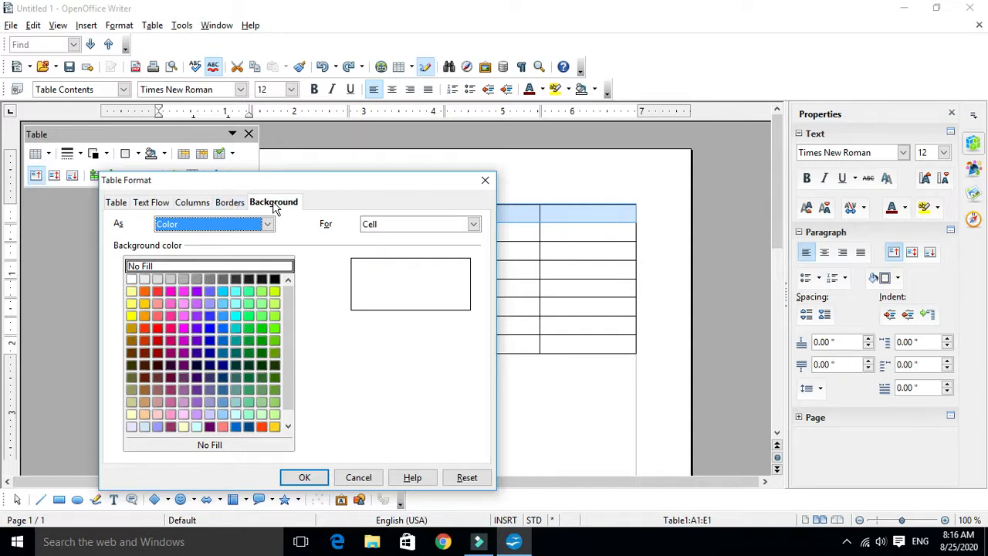
pyautogui.click(230, 202)
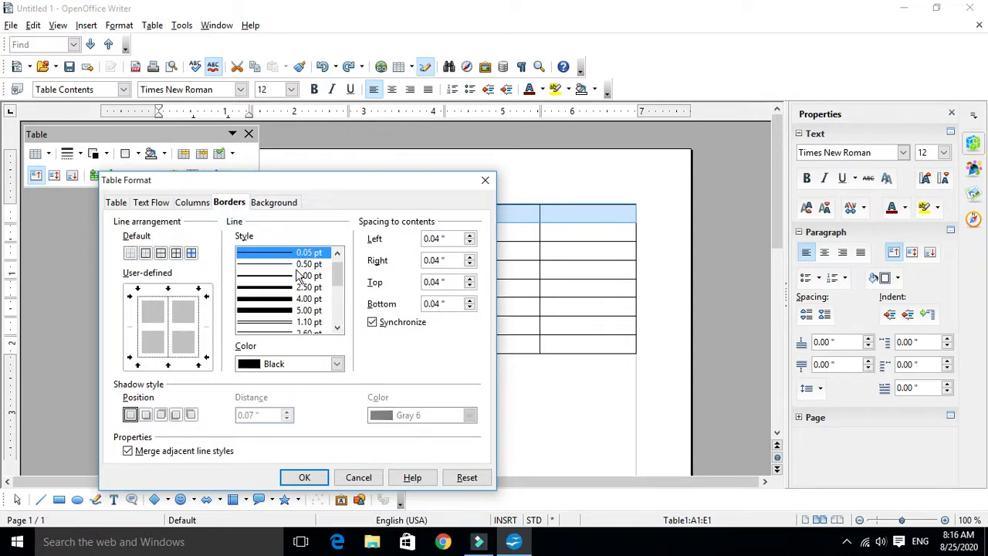
pyautogui.moveTo(337, 272); pyautogui.dragTo(336, 290)
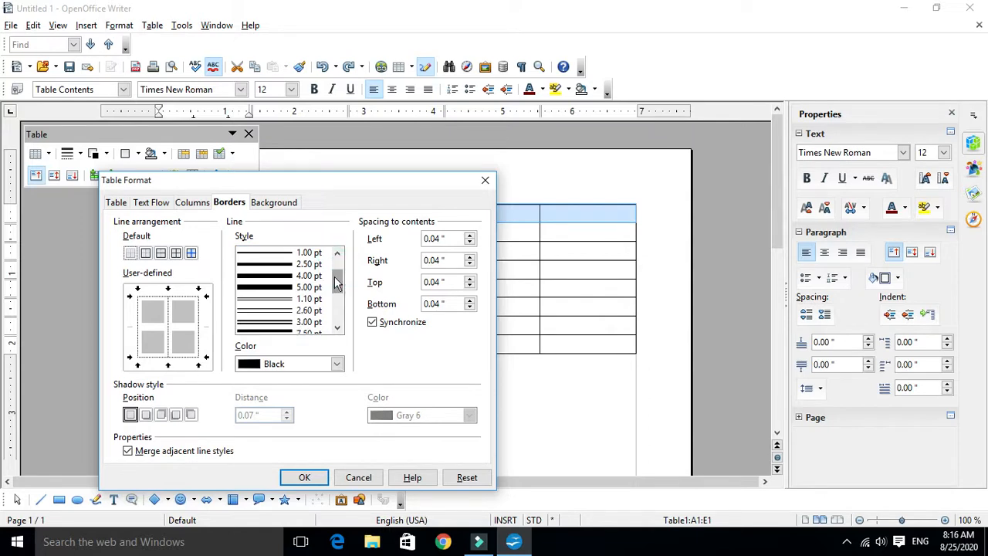
pyautogui.click(278, 254)
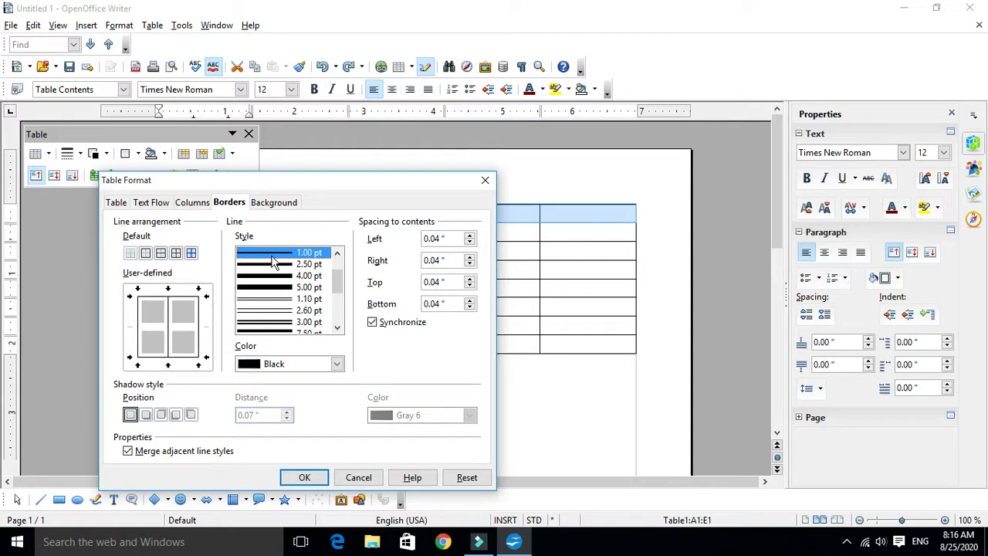
pyautogui.click(176, 254)
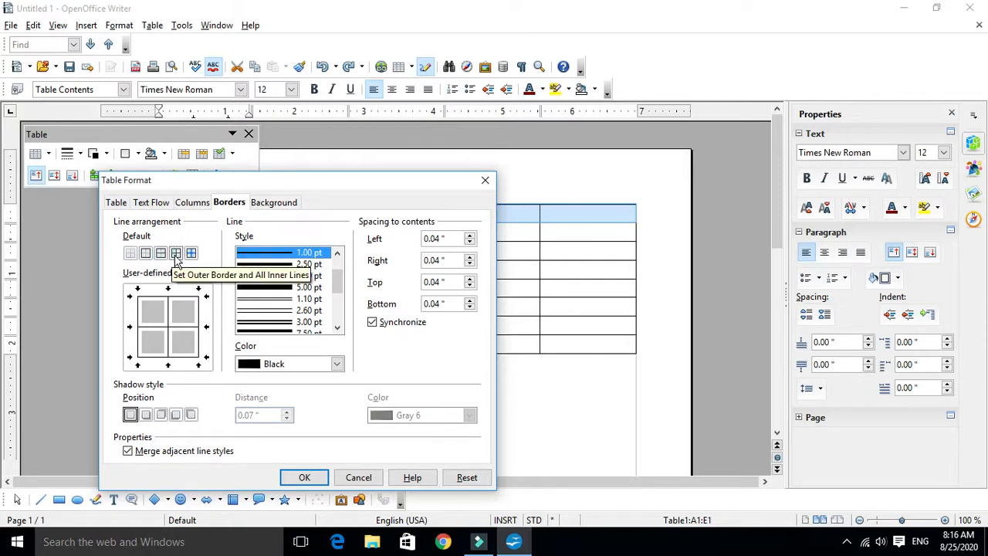
pyautogui.click(313, 475)
pyautogui.click(379, 291)
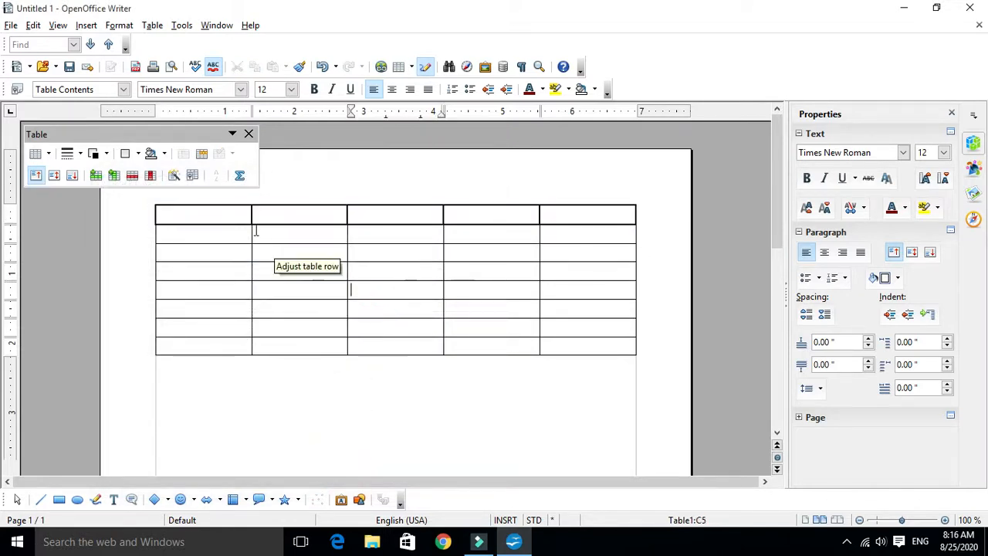
# Step: Fill the cells of the table's first row with the Green 10 background color
pyautogui.moveTo(185, 207); pyautogui.dragTo(571, 211)
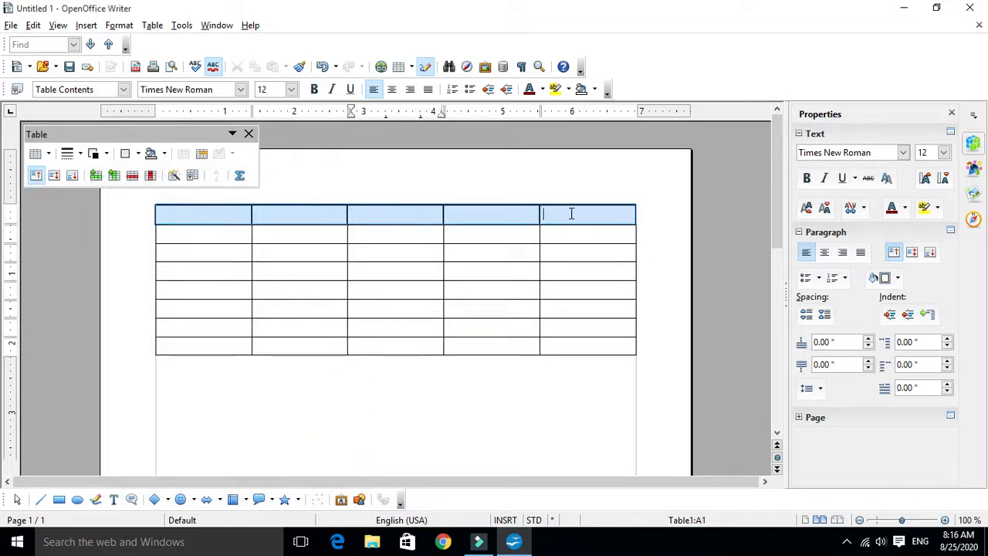
pyautogui.click(383, 296)
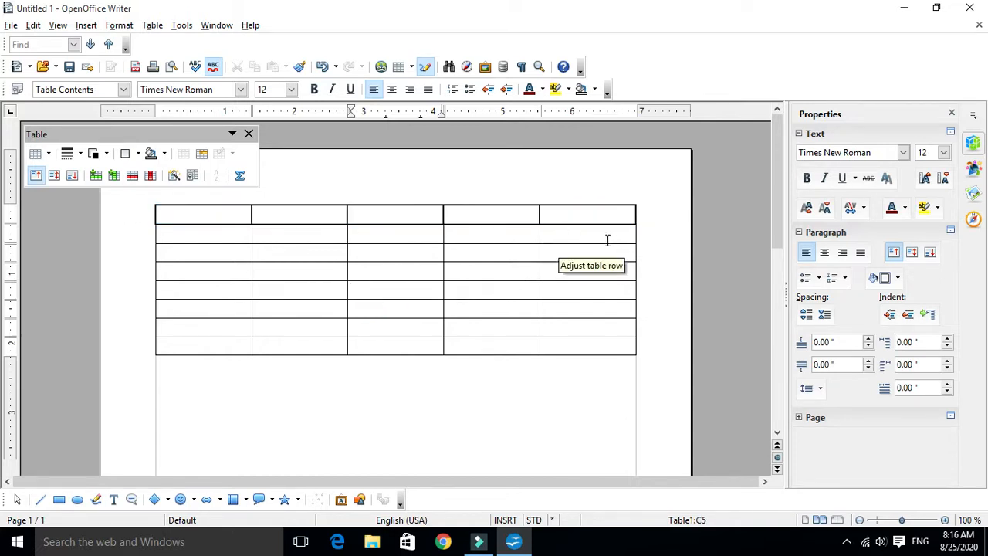
pyautogui.moveTo(176, 213); pyautogui.dragTo(553, 211)
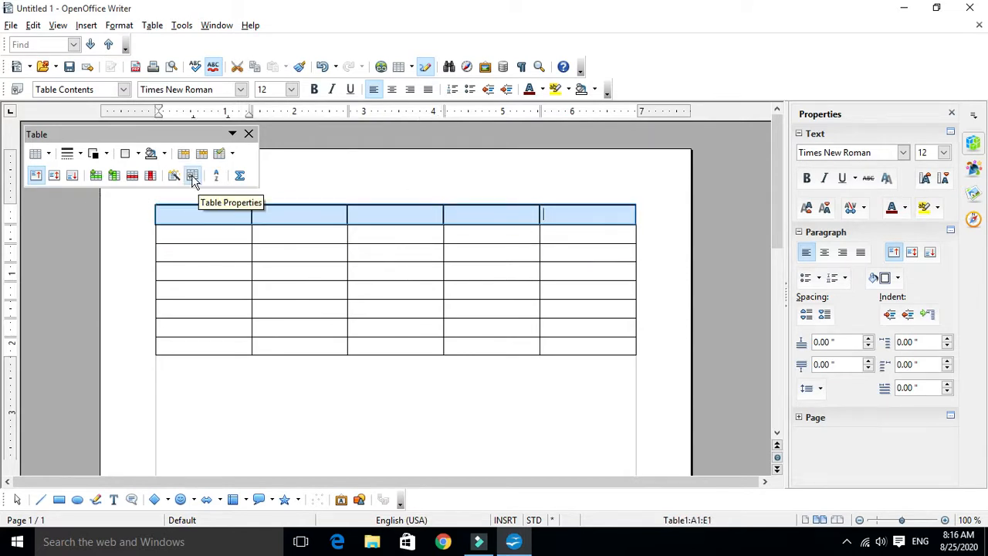
pyautogui.click(193, 175)
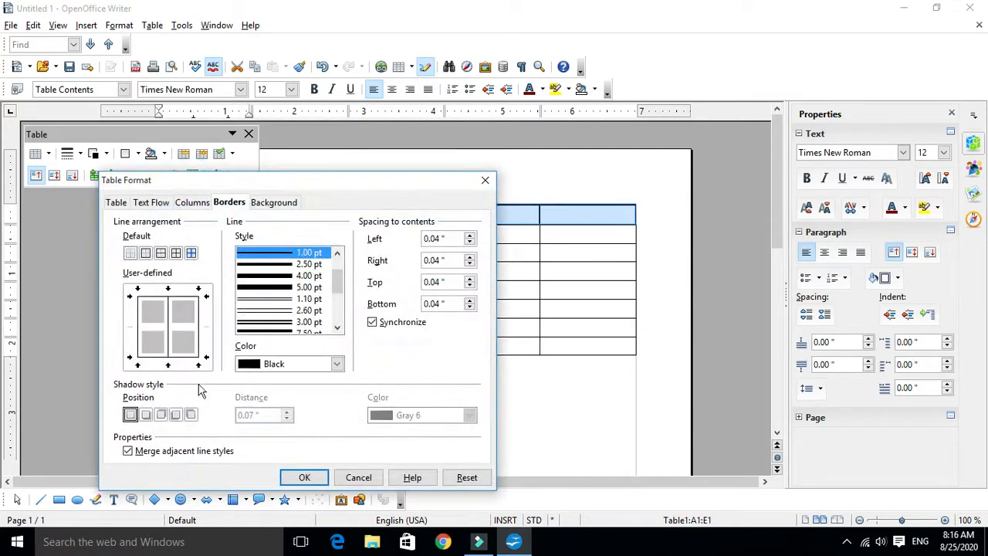
pyautogui.click(294, 203)
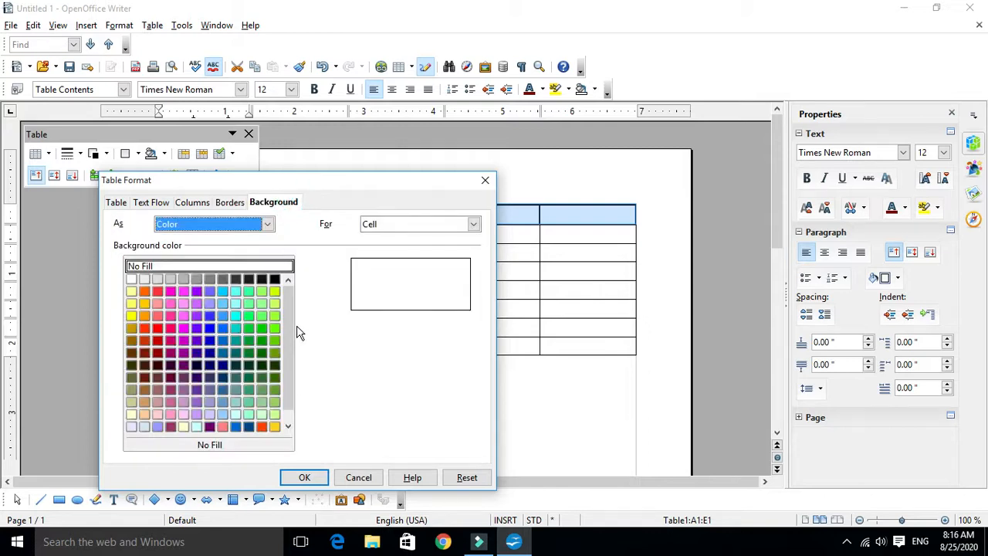
pyautogui.click(261, 415)
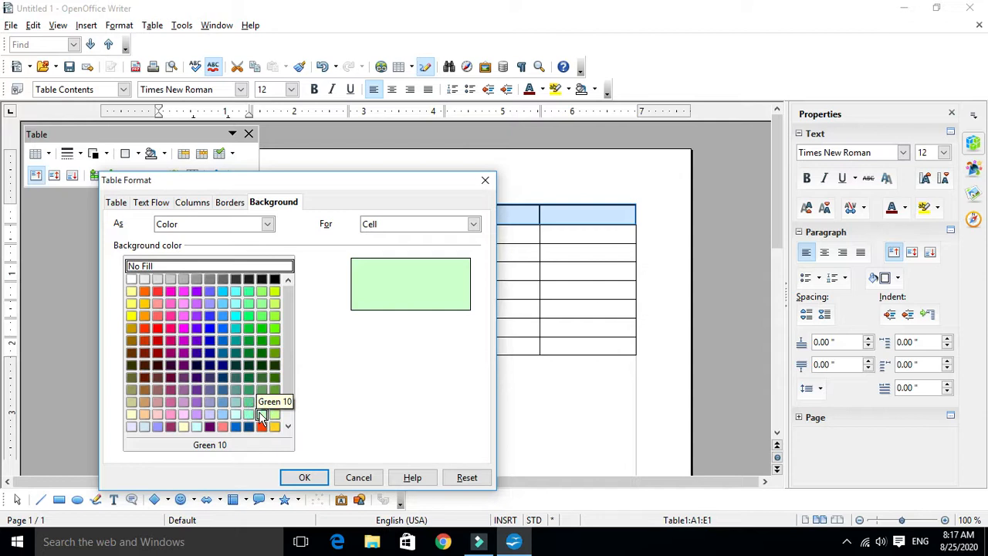
pyautogui.click(304, 477)
pyautogui.click(277, 303)
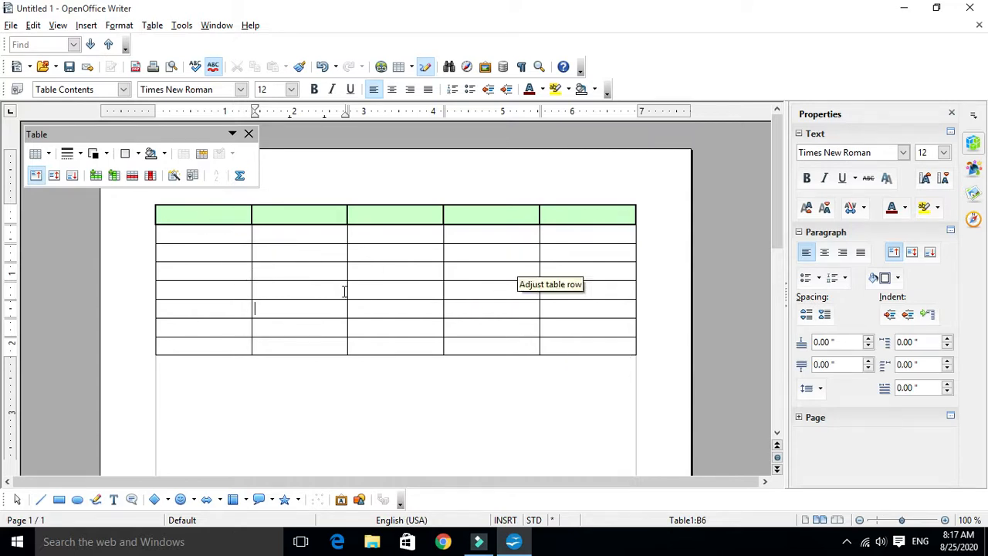
# Step: Fill the first column's cells below the header row with the Red 1 background color
pyautogui.moveTo(188, 232); pyautogui.dragTo(241, 351)
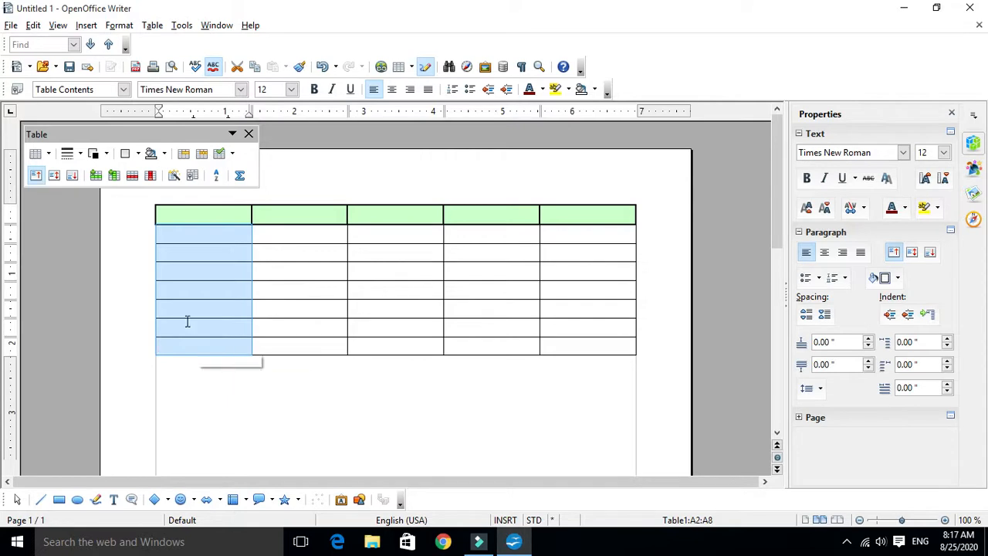
pyautogui.click(192, 176)
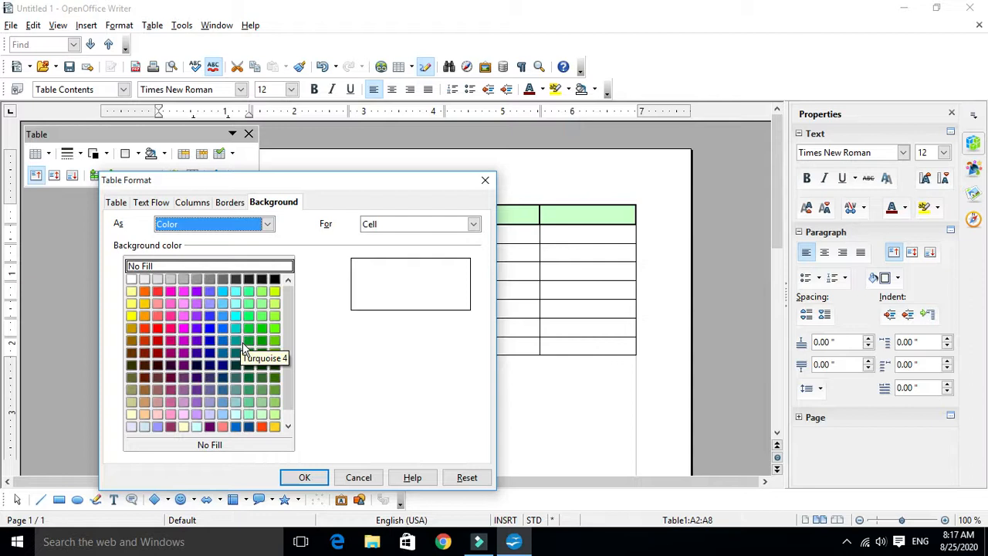
pyautogui.click(158, 303)
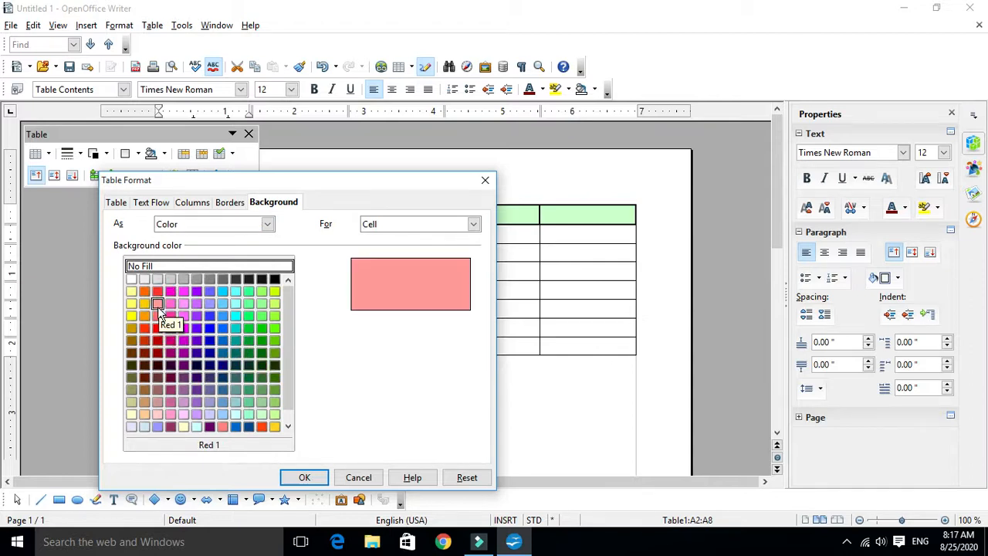
pyautogui.click(304, 477)
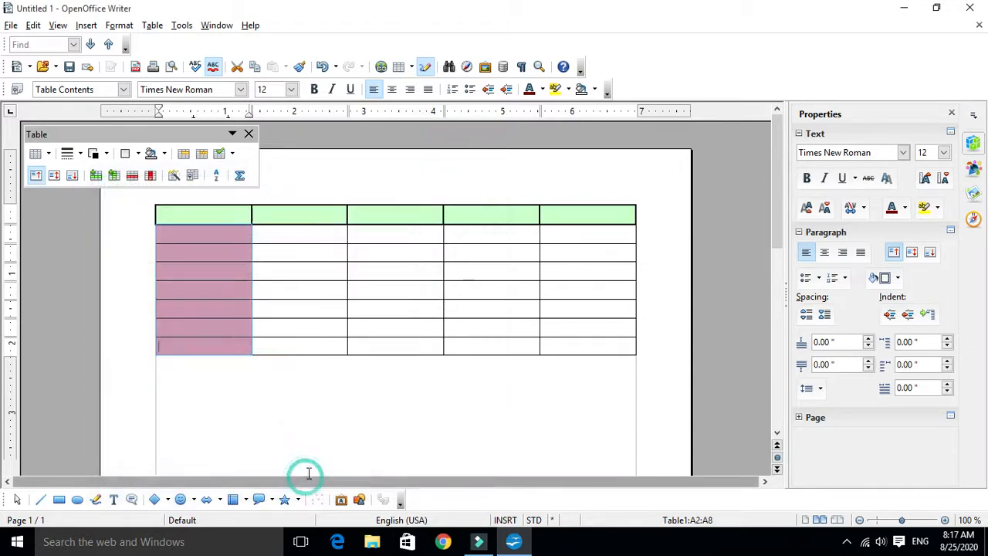
pyautogui.click(286, 324)
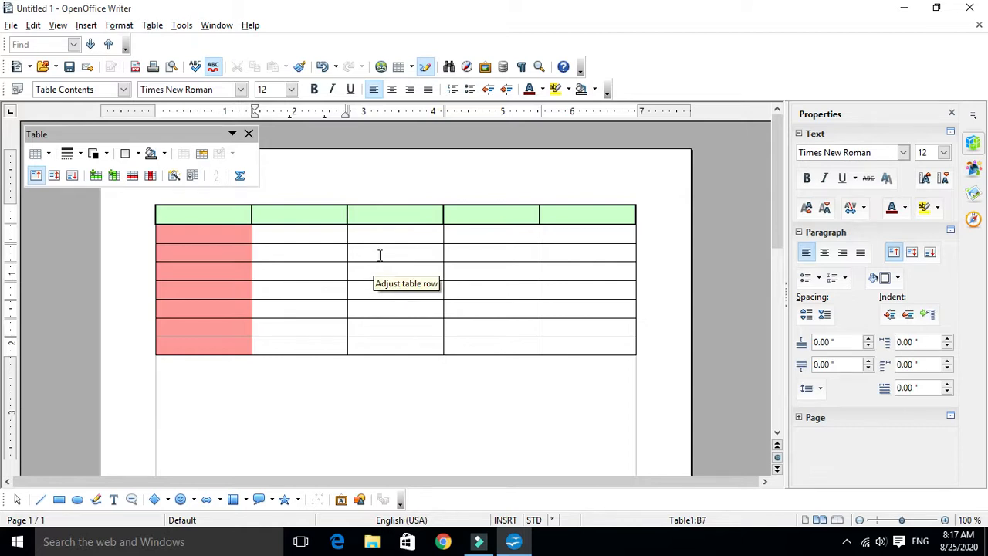
# Step: Fill the last column's cells below the header row with the Sky blue background color
pyautogui.click(564, 236)
pyautogui.moveTo(564, 236); pyautogui.dragTo(581, 337)
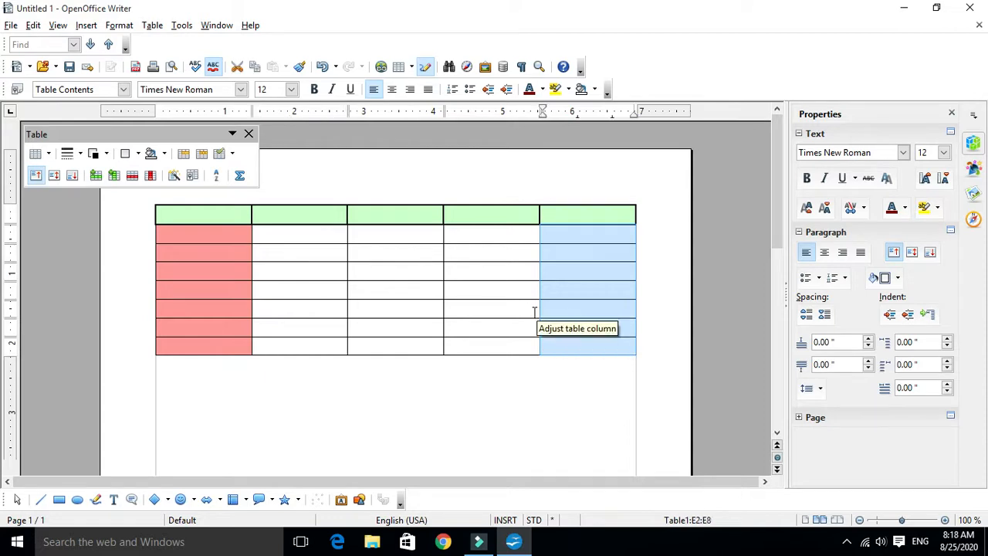
pyautogui.click(192, 175)
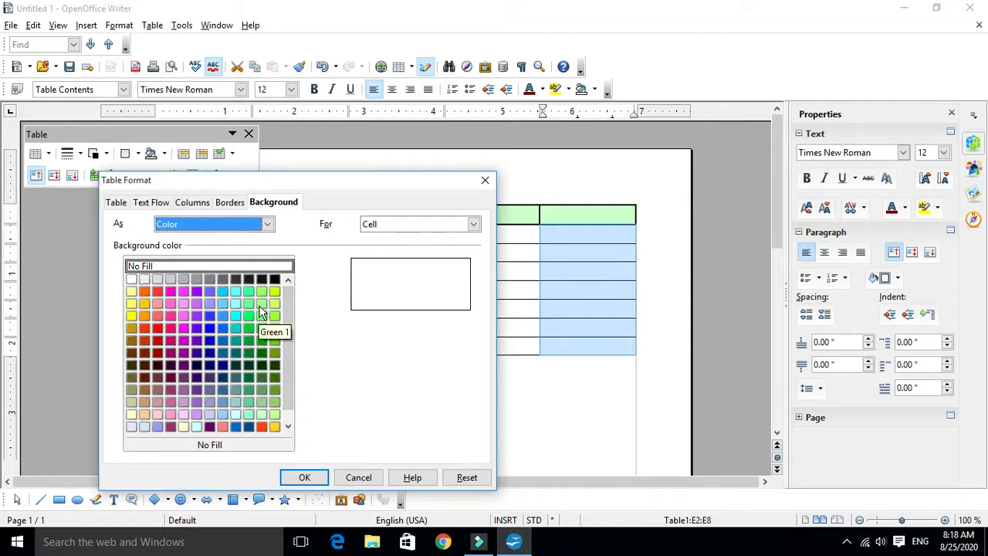
pyautogui.click(222, 291)
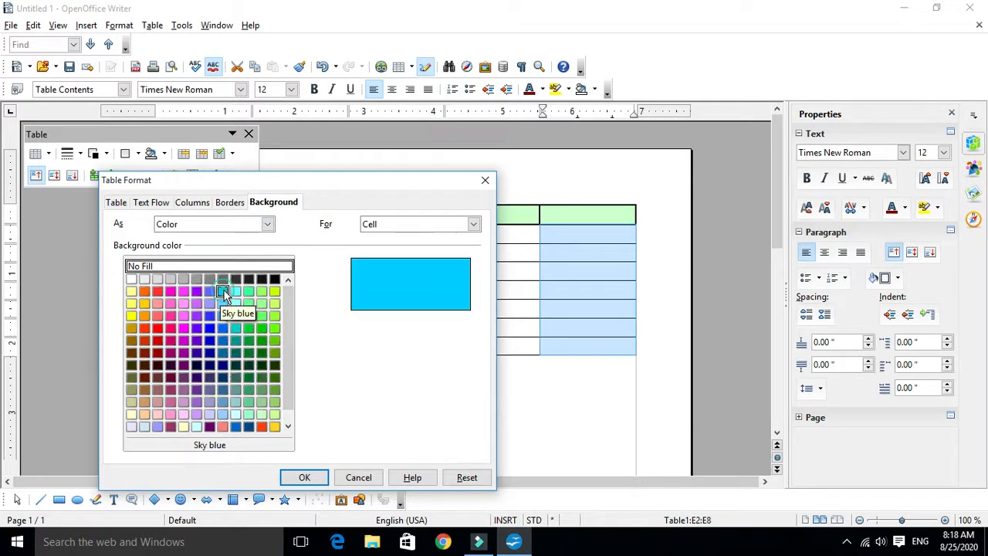
pyautogui.click(301, 476)
pyautogui.click(571, 297)
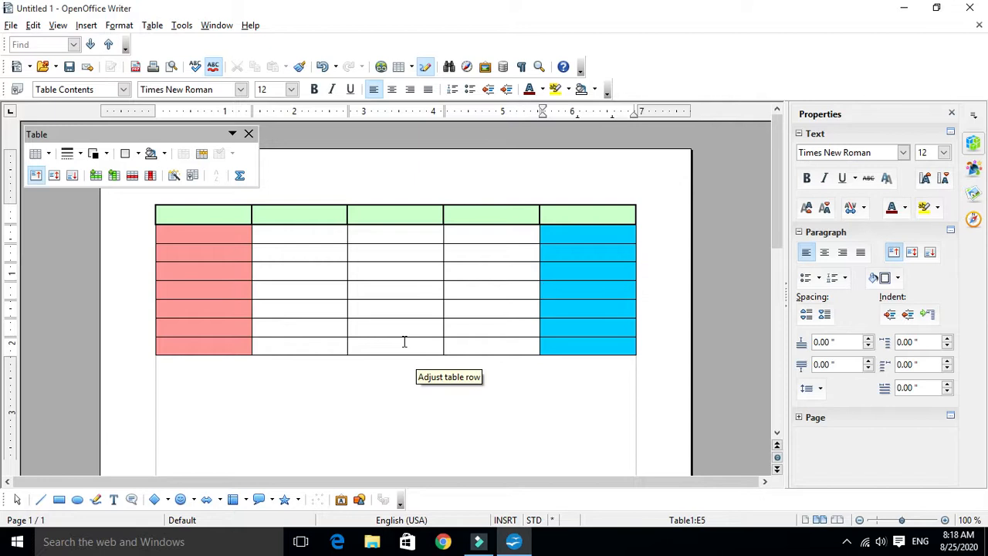
# Step: Try Blue, Yellow 1 and Green 1 as the last row's cell background, then apply a dark green fill
pyautogui.moveTo(187, 344); pyautogui.dragTo(563, 349)
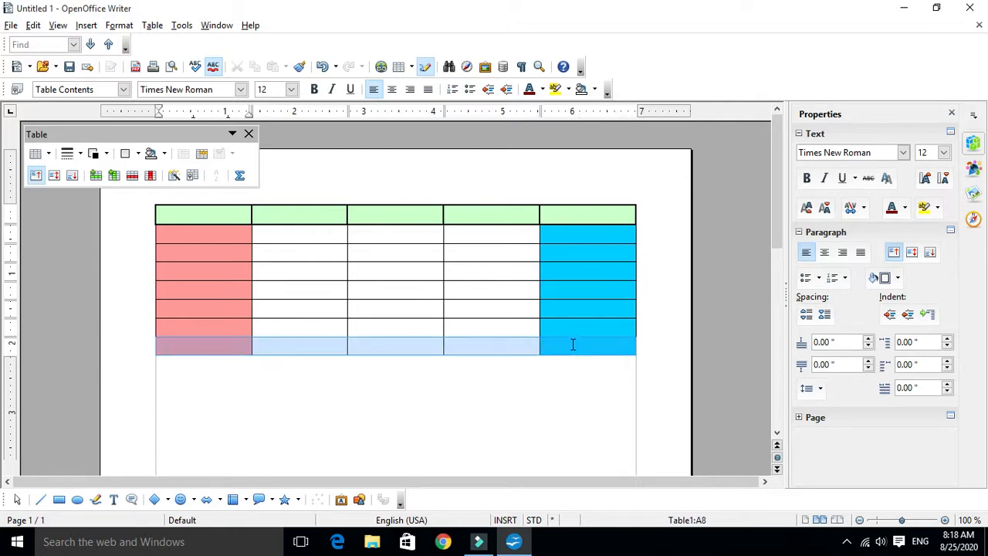
pyautogui.click(191, 176)
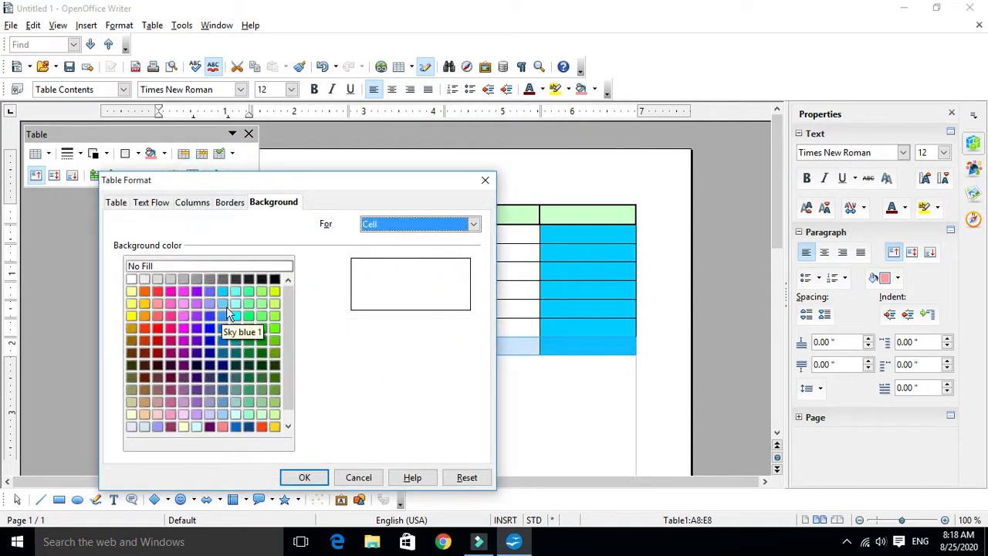
pyautogui.click(210, 292)
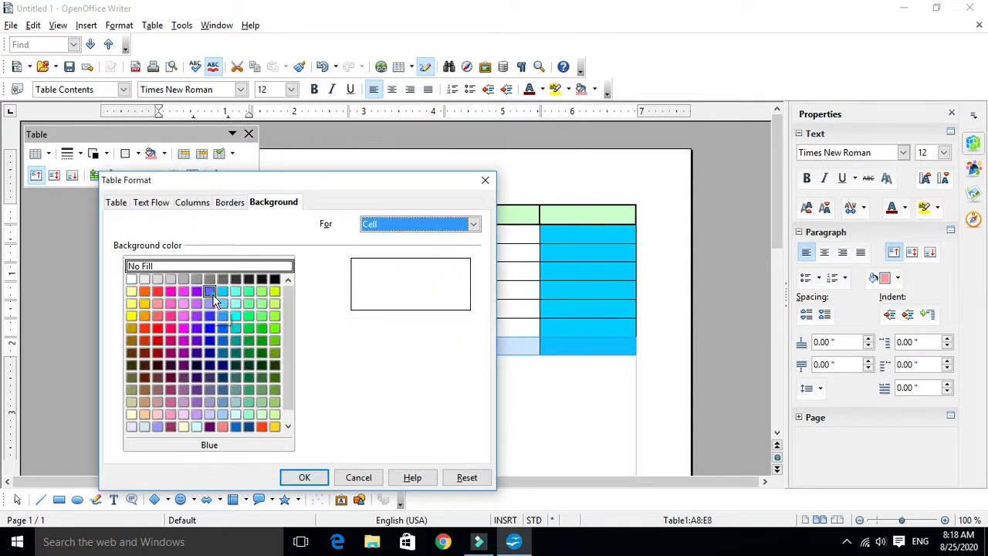
pyautogui.click(132, 304)
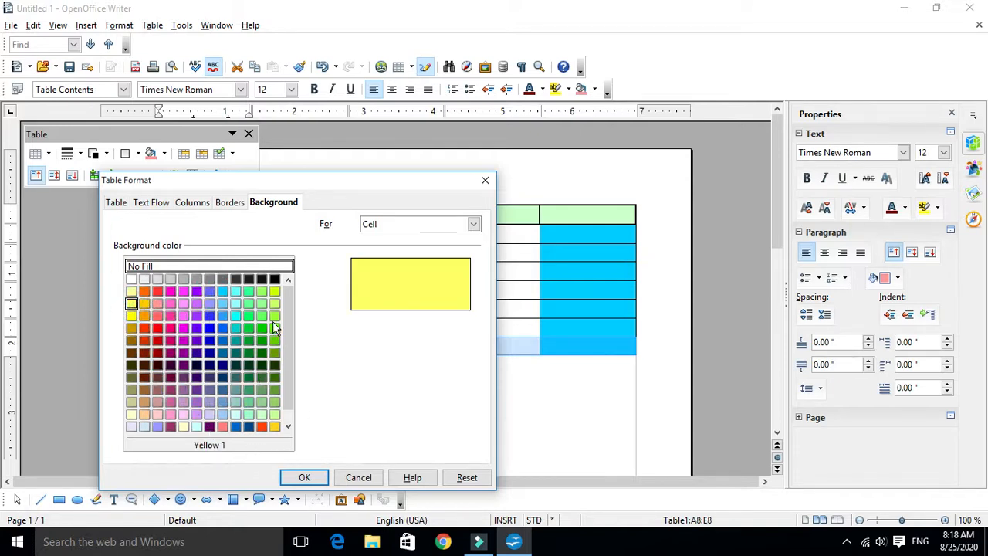
pyautogui.click(262, 305)
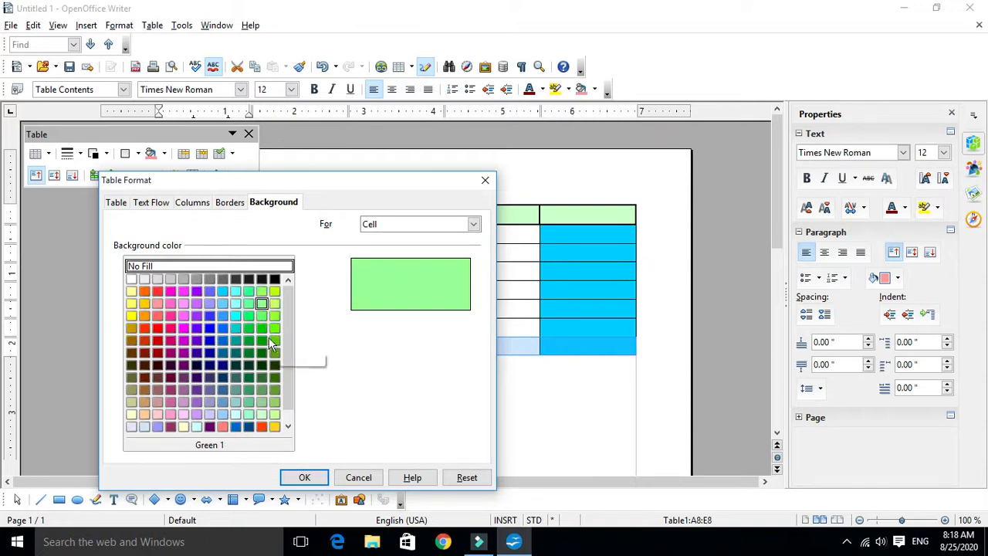
pyautogui.click(274, 377)
pyautogui.click(304, 478)
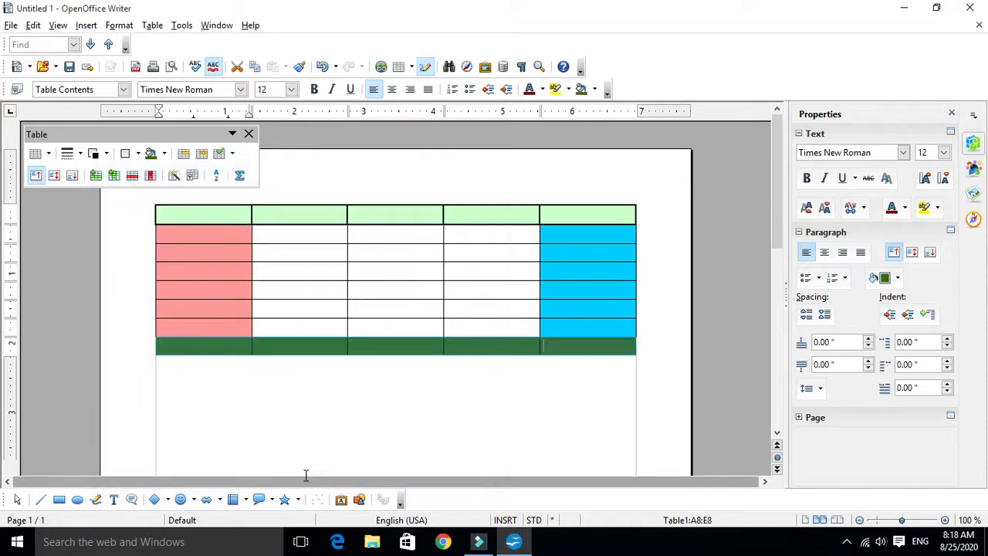
pyautogui.click(376, 419)
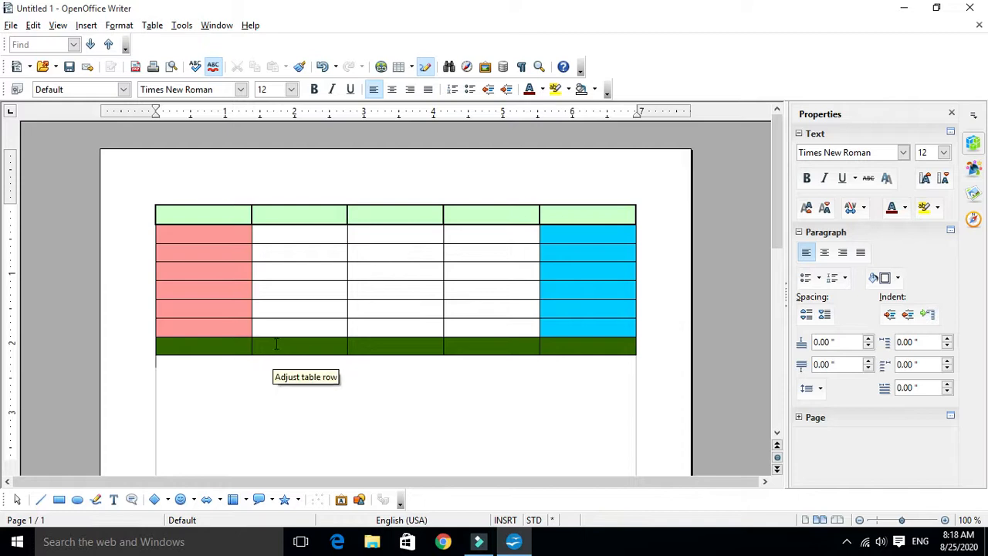
# Step: Enter the sample texts Jhgjhgjg, Jgjgjhgjh, Jhgjhghgj, Jhjhgjhg and hgcghfghfgh across the cells of the table's first row
pyautogui.click(205, 215)
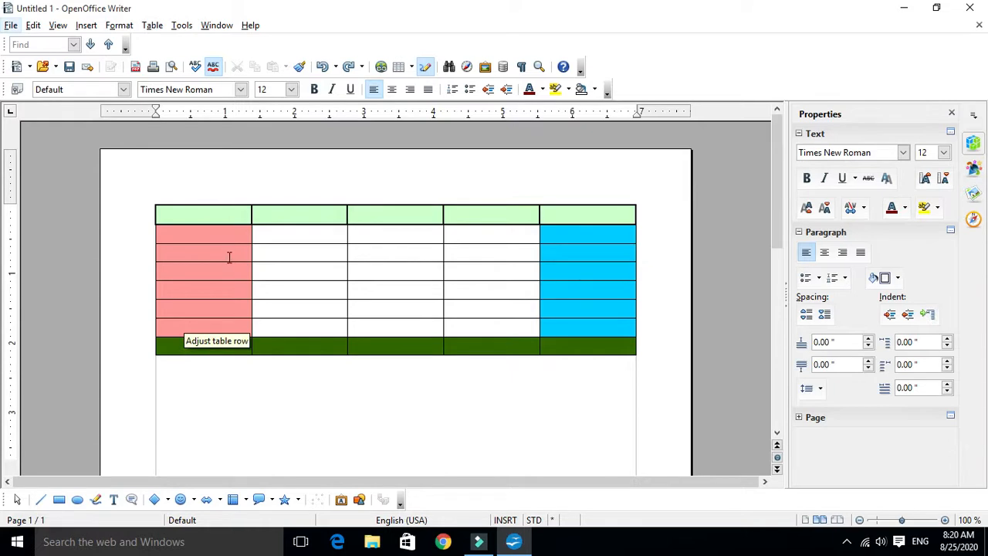
pyautogui.click(237, 385)
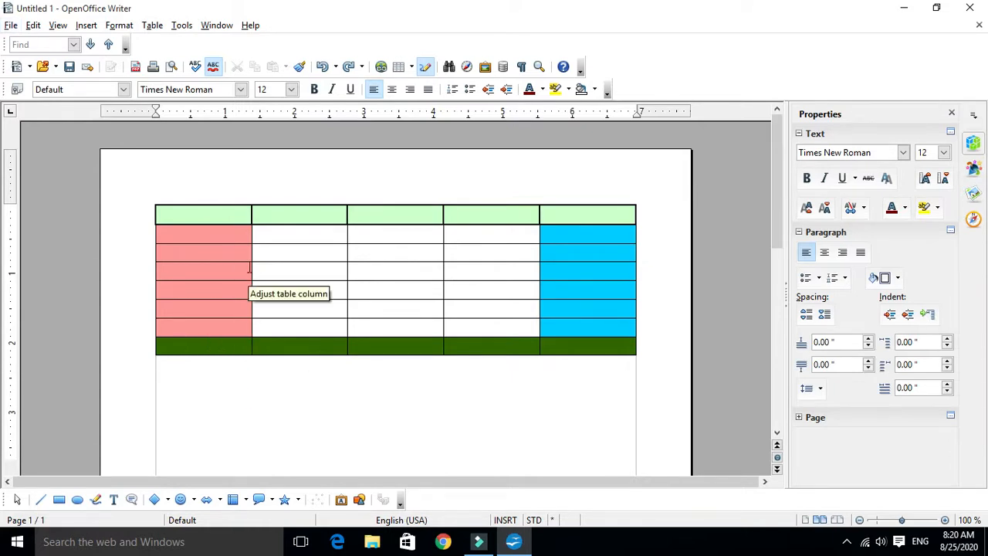
pyautogui.click(209, 213)
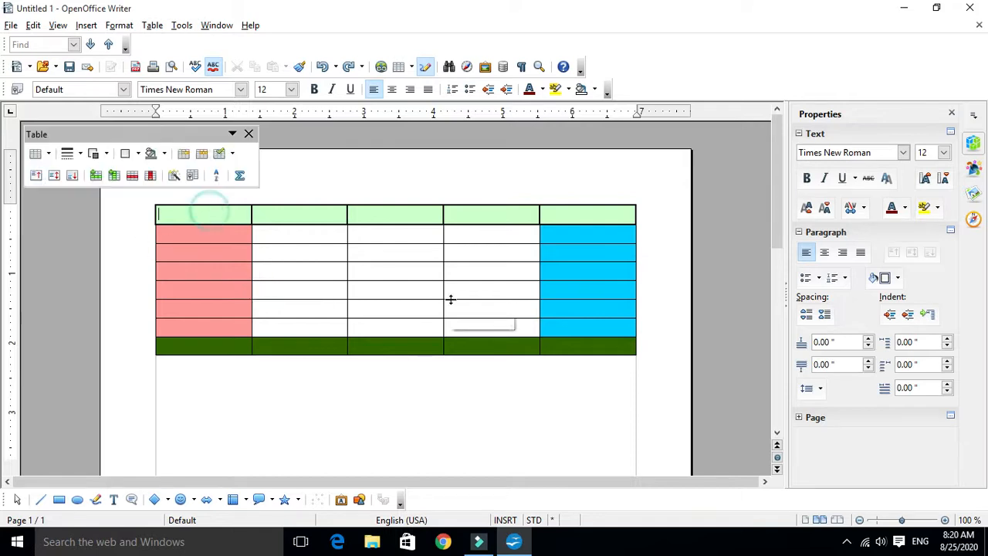
pyautogui.write('Jhgjhgjg')
pyautogui.press('Tab')
pyautogui.write('Jgjgjhgjh')
pyautogui.press('Tab')
pyautogui.write('Jhgjhghgj')
pyautogui.press('Tab')
pyautogui.write('jhjhgjhg')
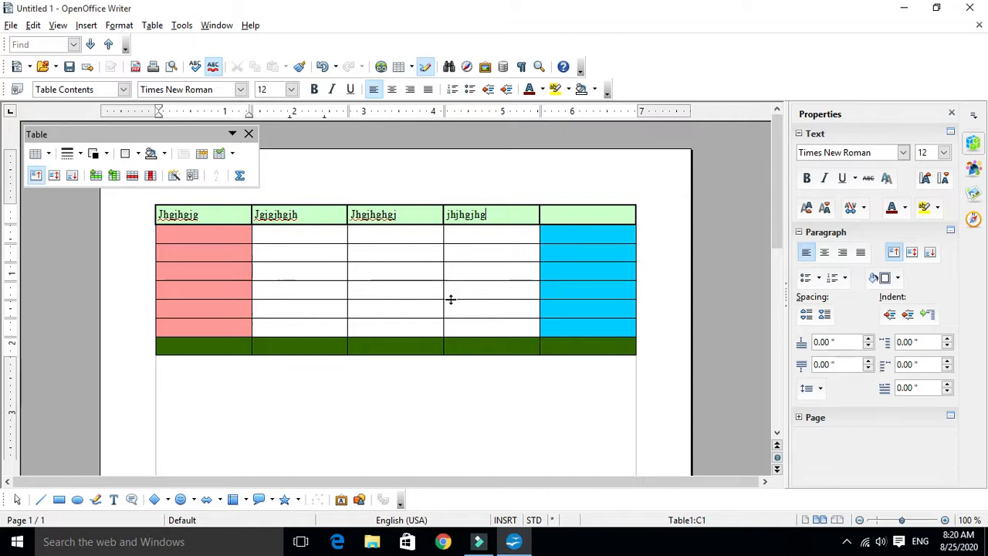
pyautogui.press('Tab')
pyautogui.write('hgcghfghfgh')
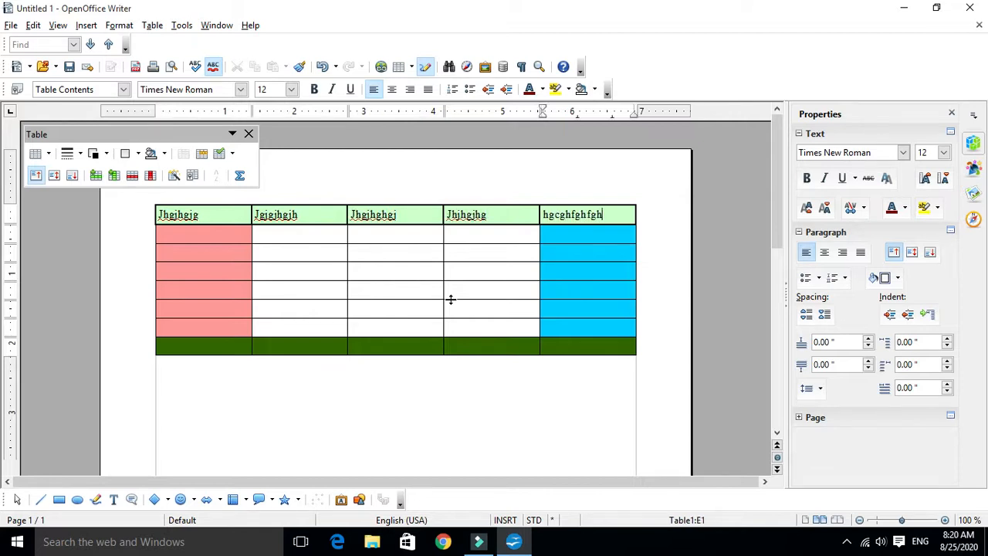
pyautogui.click(330, 400)
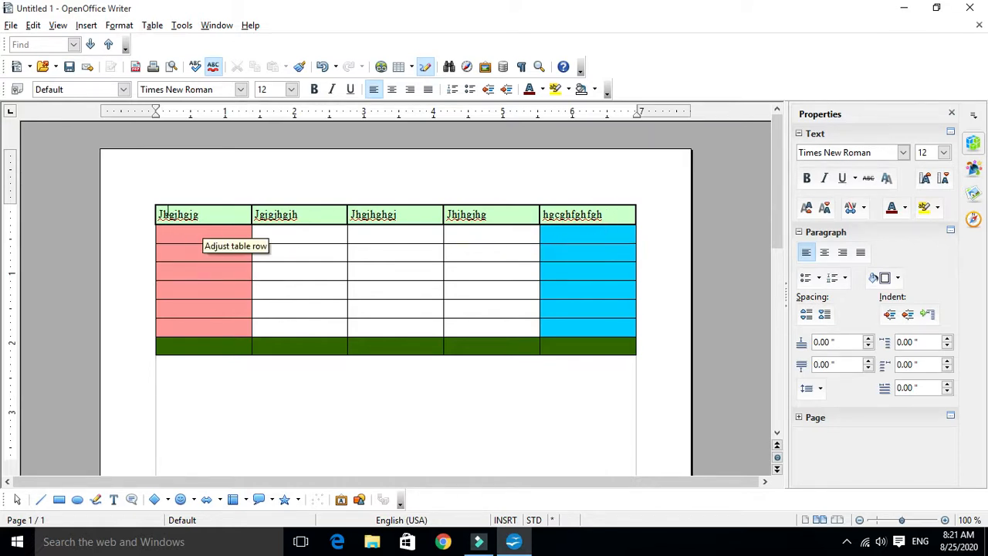
# Step: Make the first row's text bold and italic, trying underline and centered alignment before returning it to plain left alignment
pyautogui.moveTo(157, 214); pyautogui.dragTo(577, 220)
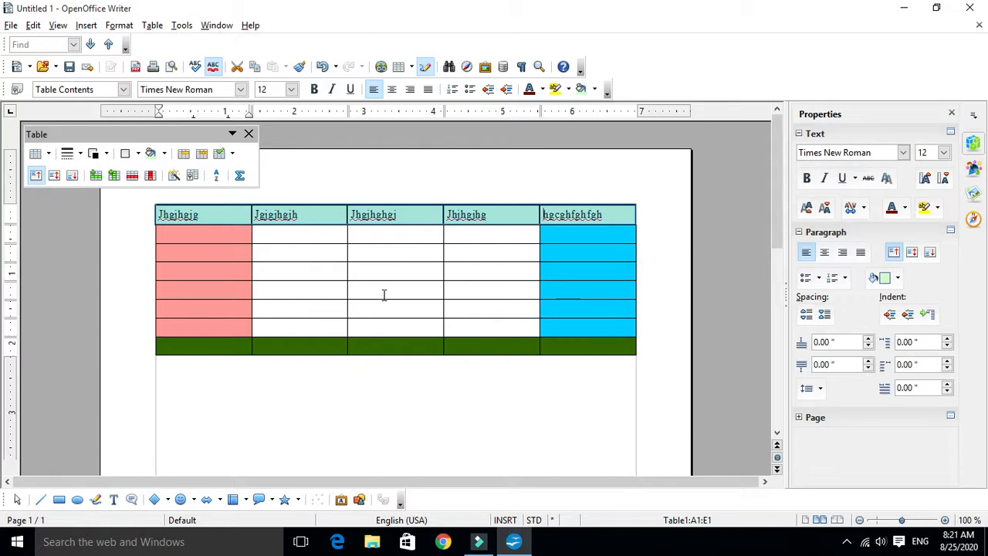
pyautogui.click(314, 89)
pyautogui.click(332, 89)
pyautogui.click(349, 89)
pyautogui.click(350, 90)
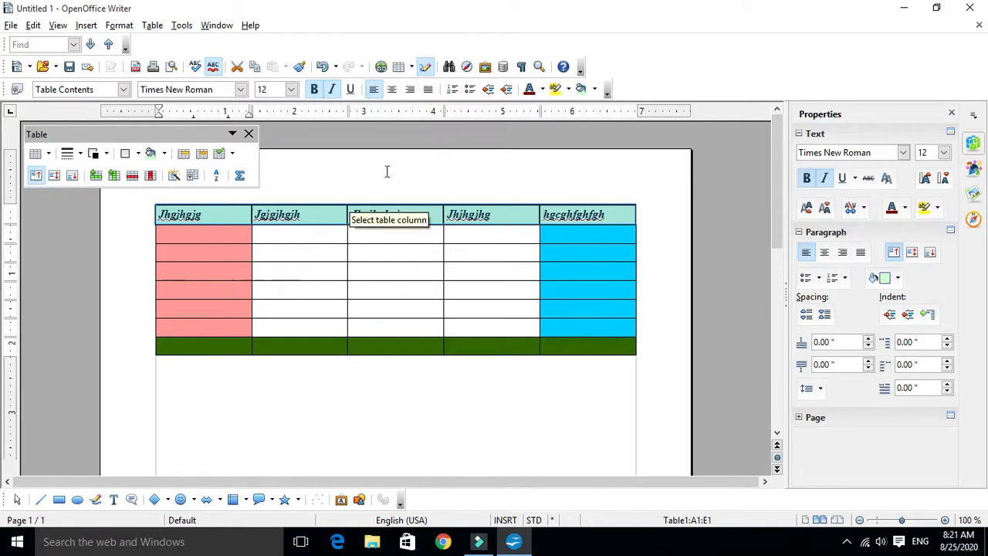
pyautogui.click(392, 89)
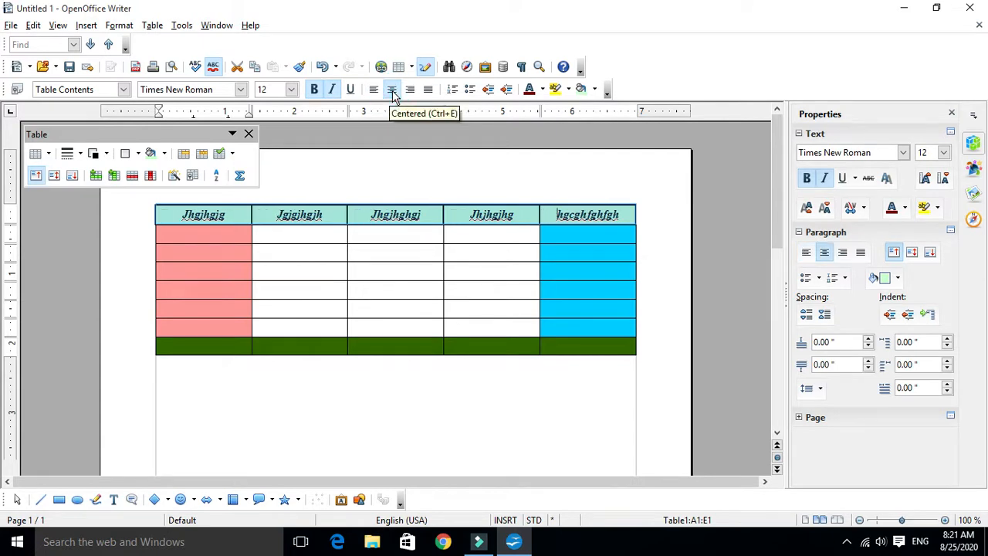
pyautogui.click(373, 90)
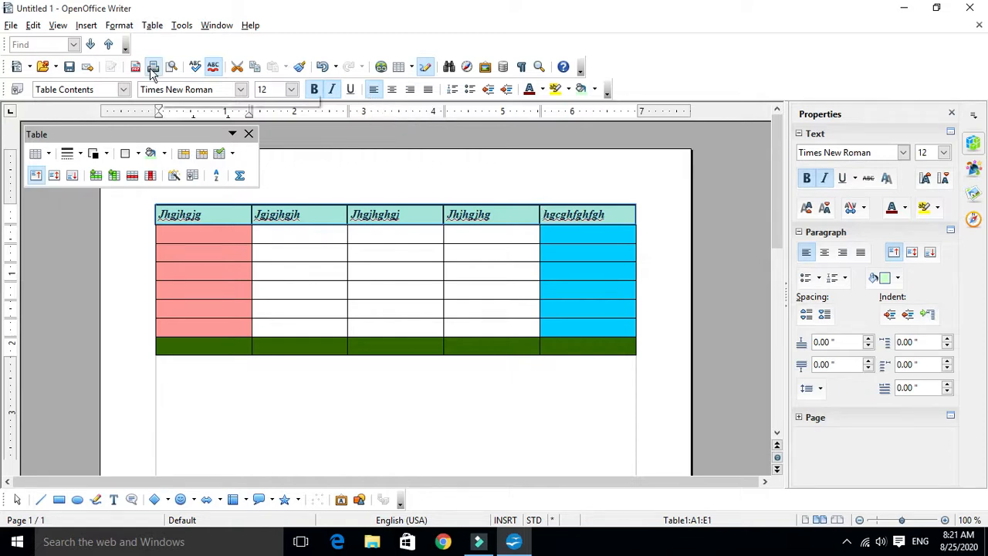
# Step: In the Character settings for the first row's text, set the font color to Purple and the effect to Capitals
pyautogui.click(123, 28)
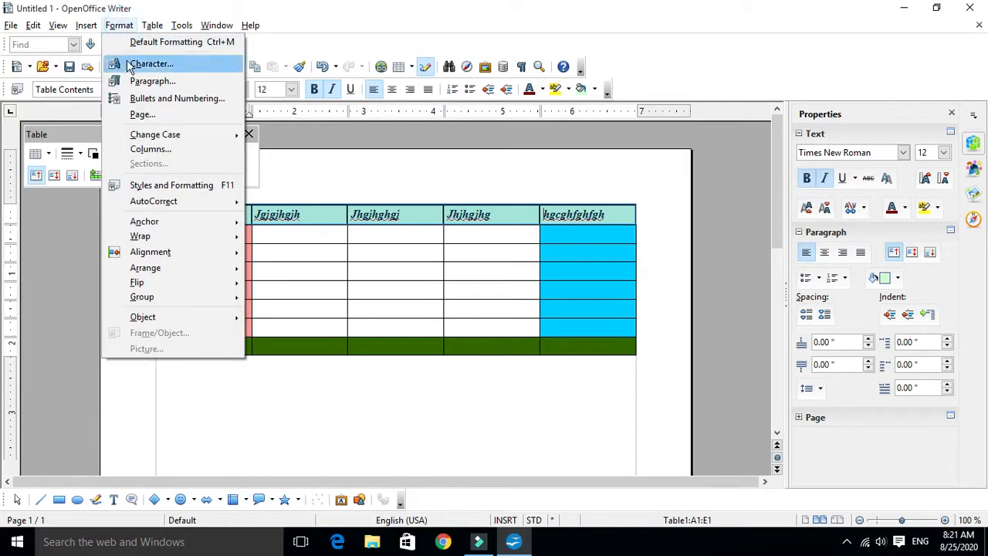
pyautogui.click(154, 67)
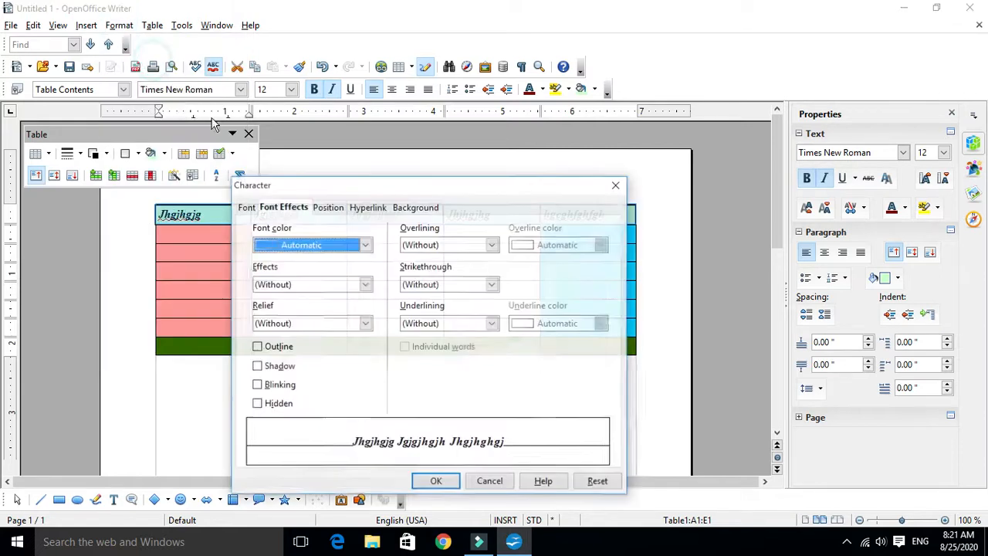
pyautogui.moveTo(375, 185); pyautogui.dragTo(689, 189)
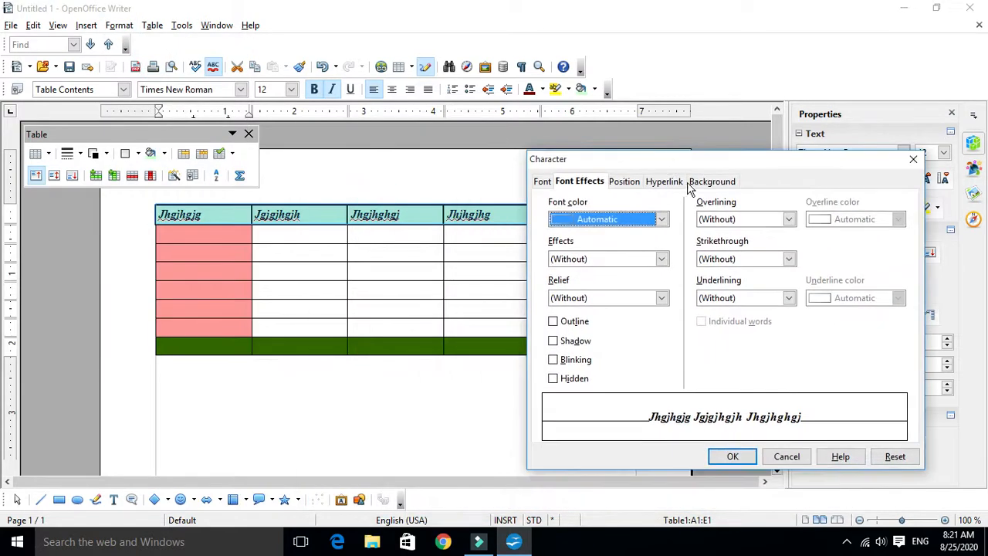
pyautogui.click(662, 220)
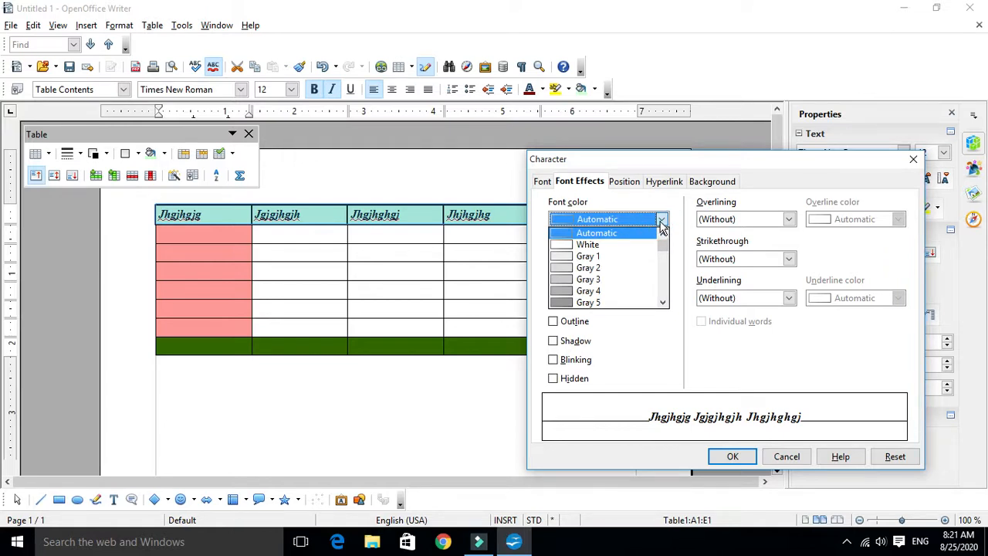
pyautogui.scroll(-5, 594, 290)
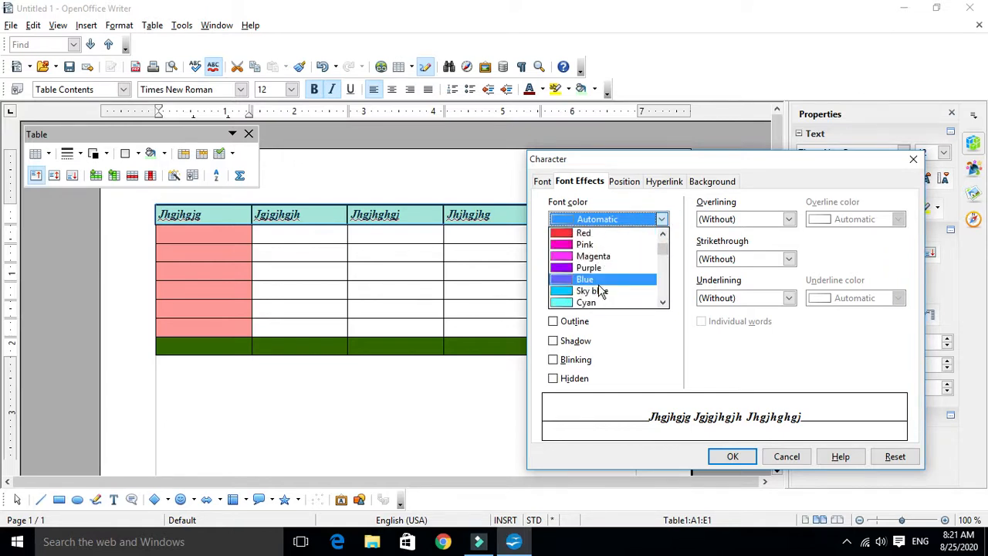
pyautogui.click(590, 267)
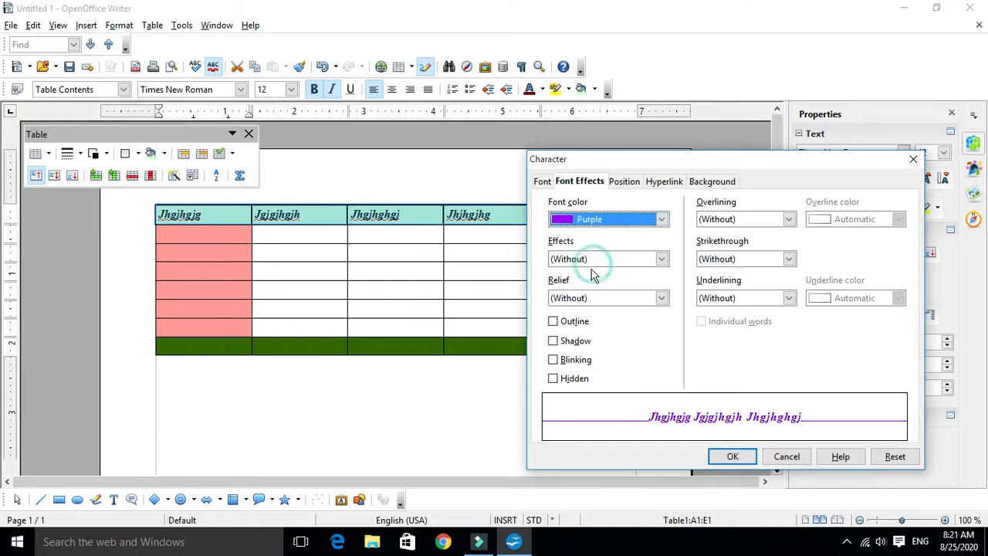
pyautogui.click(659, 258)
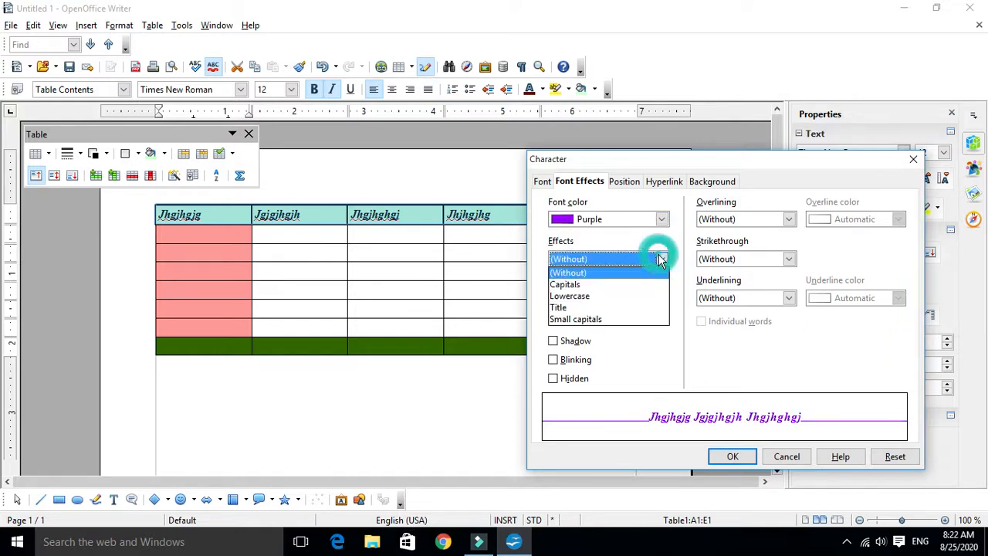
pyautogui.click(584, 285)
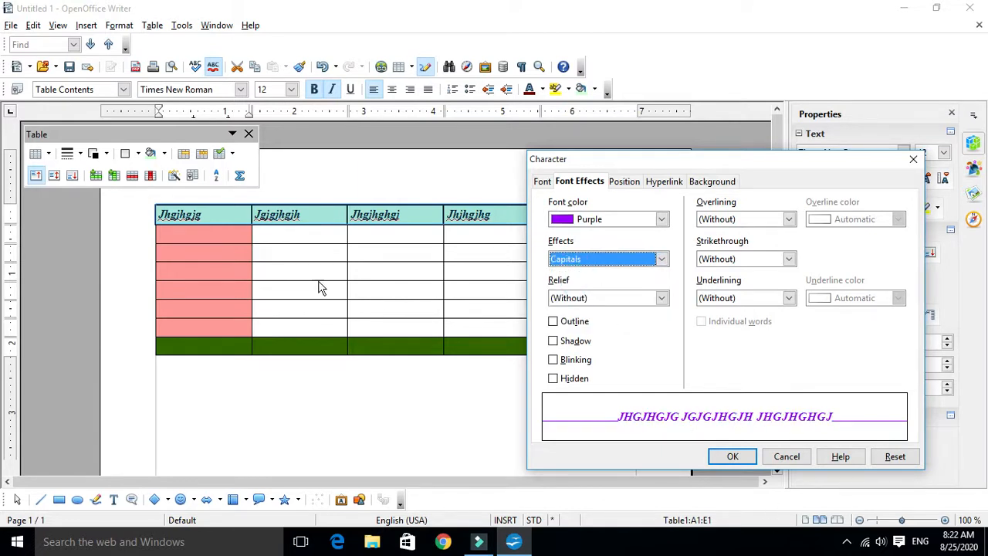
# Step: Turn on the Shadow effect for the first row's text, trying Blinking, Hidden and Outline and leaving them off
pyautogui.click(669, 299)
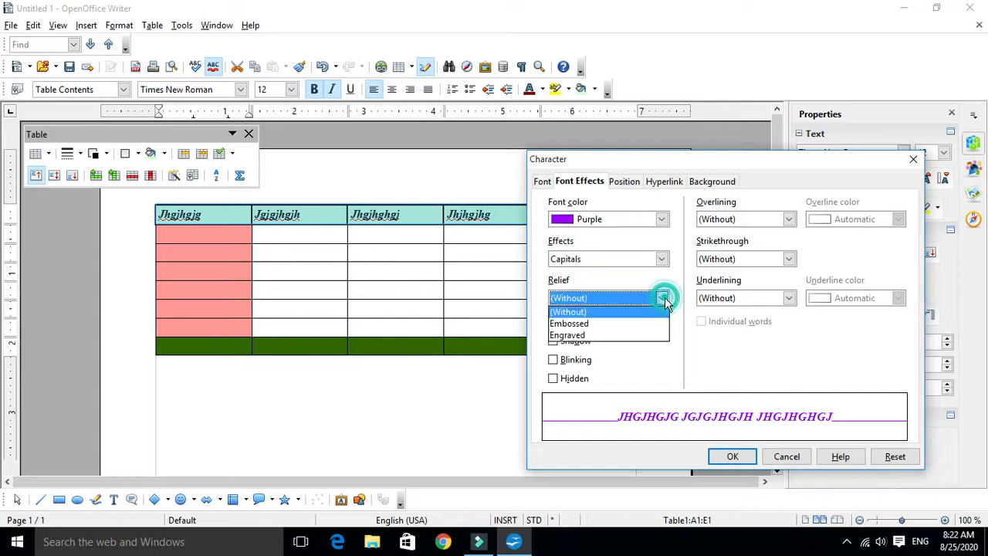
pyautogui.click(664, 298)
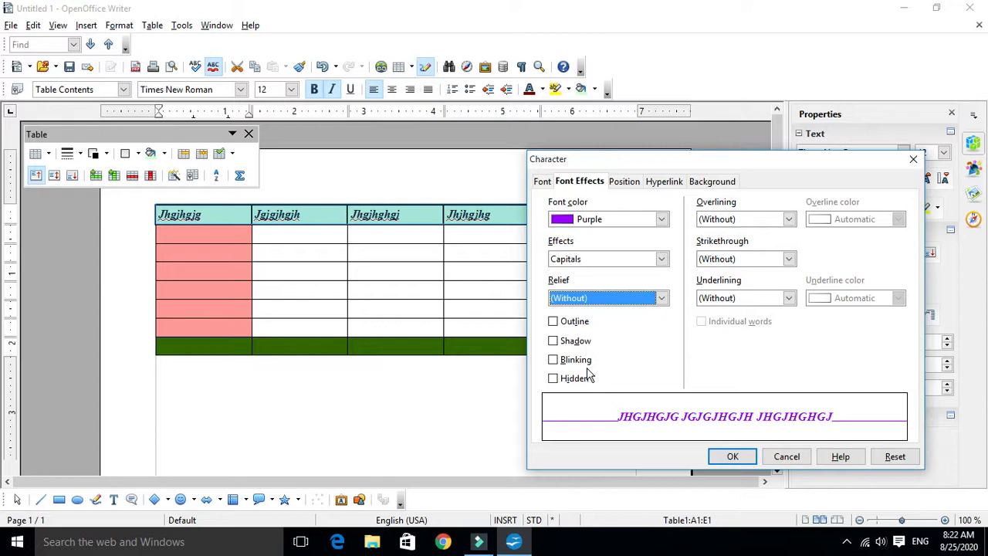
pyautogui.click(552, 343)
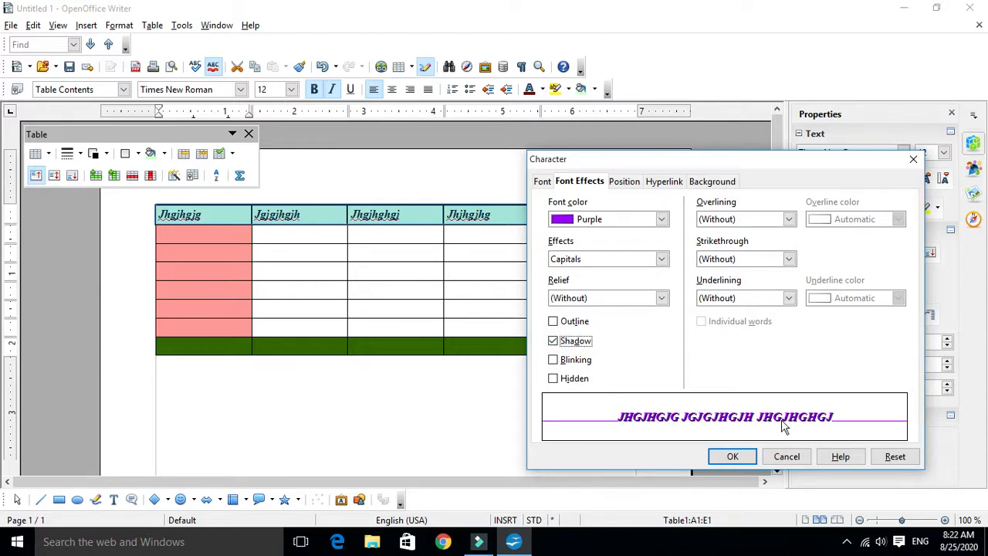
pyautogui.click(552, 360)
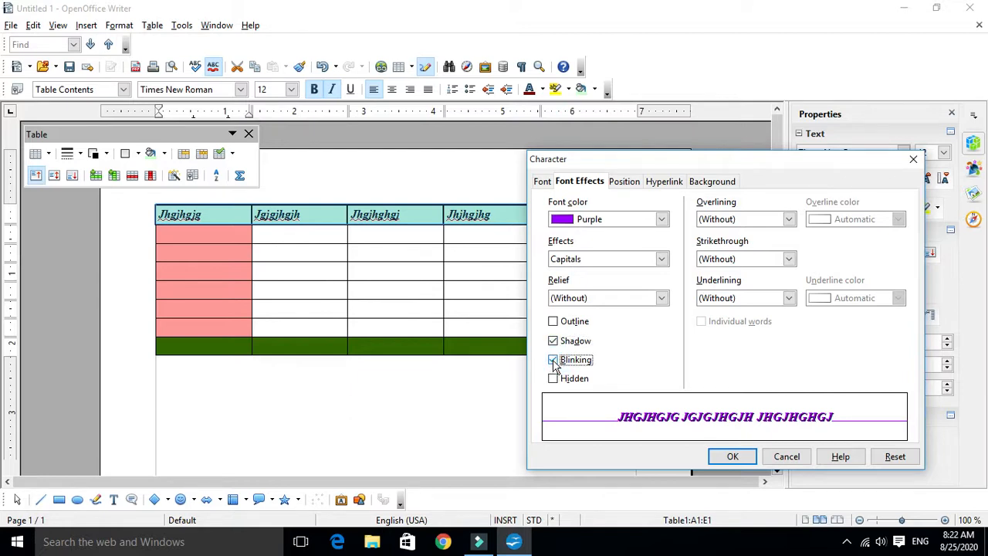
pyautogui.click(553, 360)
pyautogui.click(552, 378)
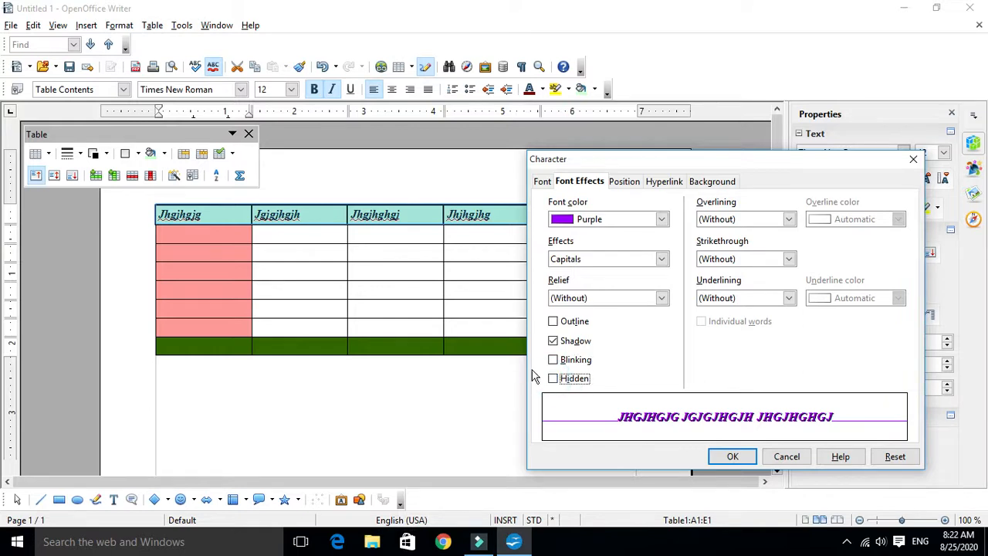
pyautogui.click(553, 321)
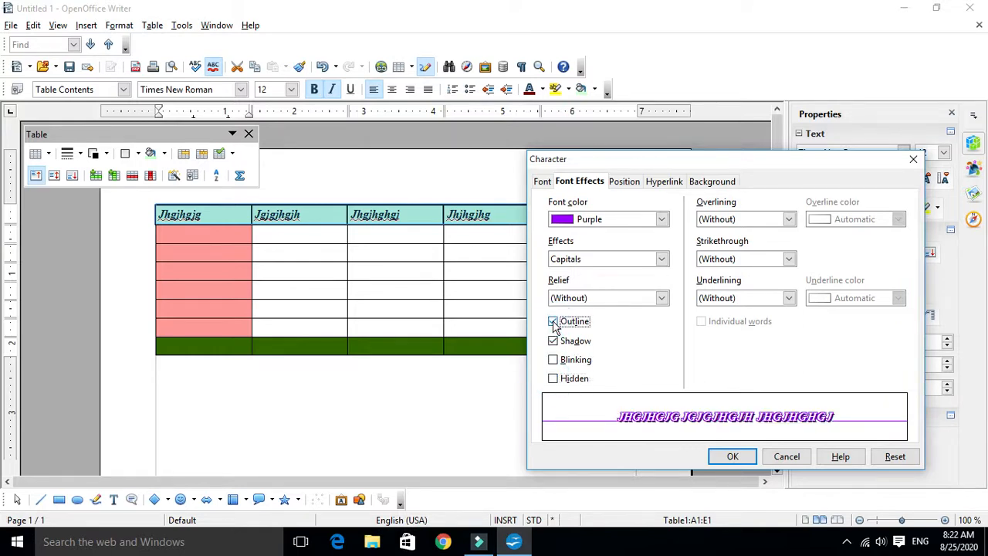
pyautogui.click(553, 321)
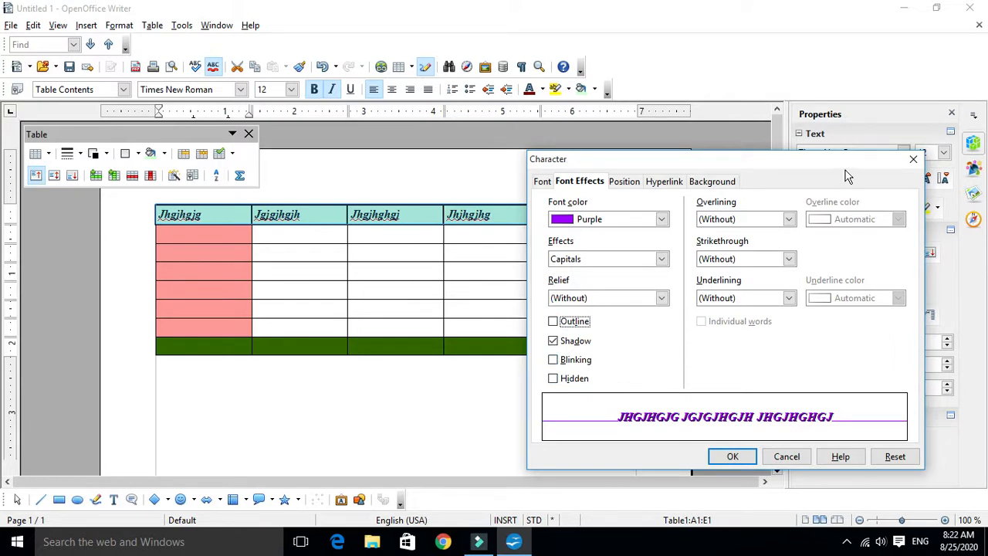
pyautogui.click(790, 220)
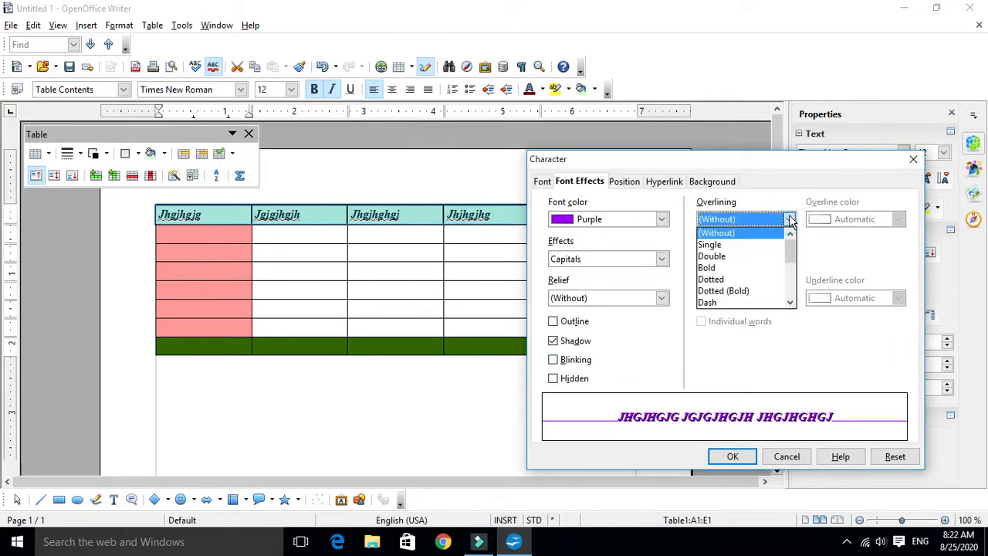
pyautogui.click(790, 220)
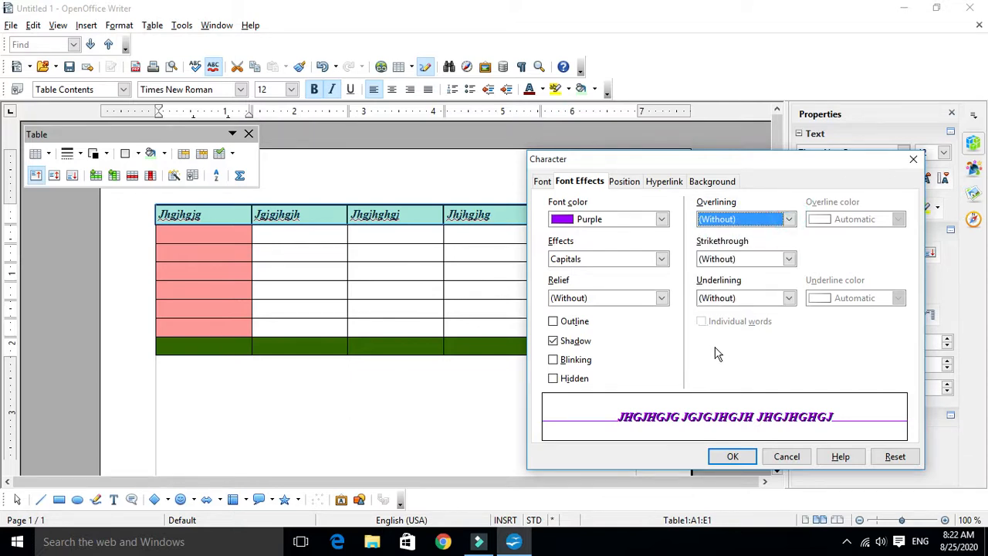
pyautogui.click(787, 260)
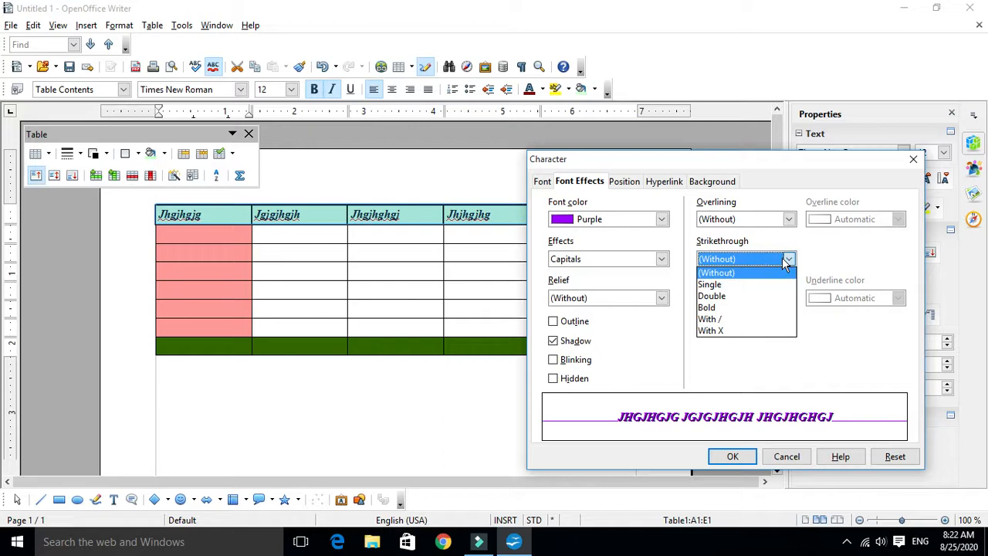
pyautogui.click(785, 260)
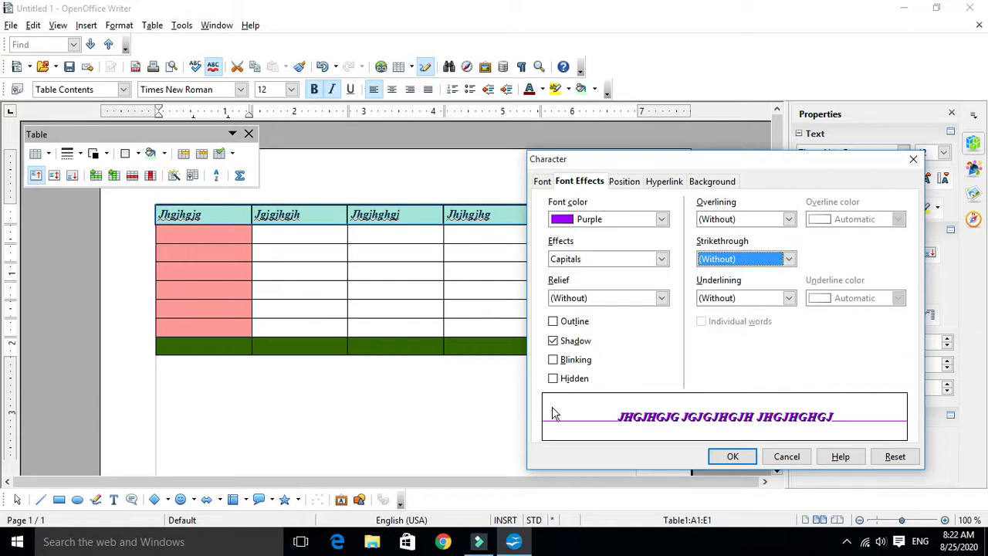
pyautogui.click(733, 456)
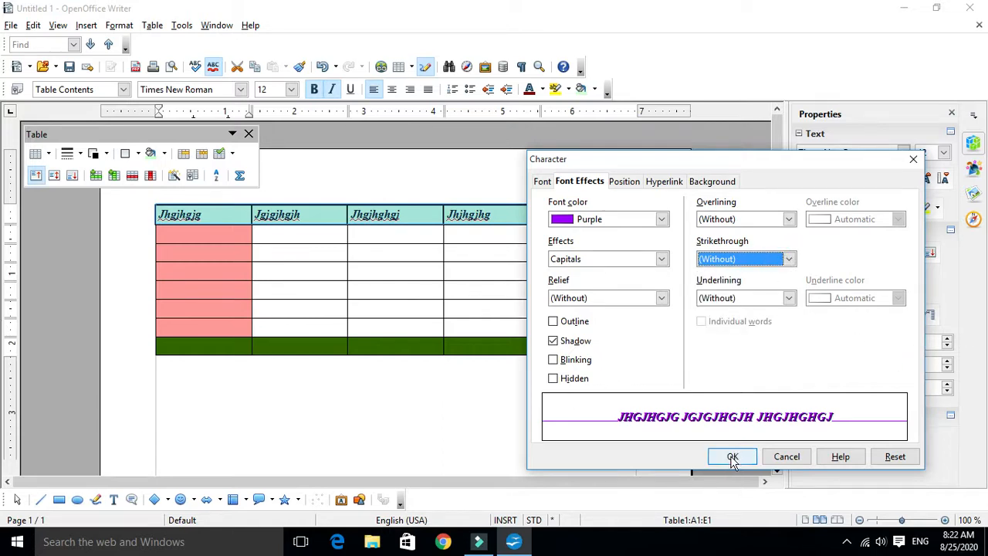
# Step: Preview several fonts for the first row's text, choose Tubular in Bold Italic at size 12, and apply the character settings
pyautogui.click(541, 181)
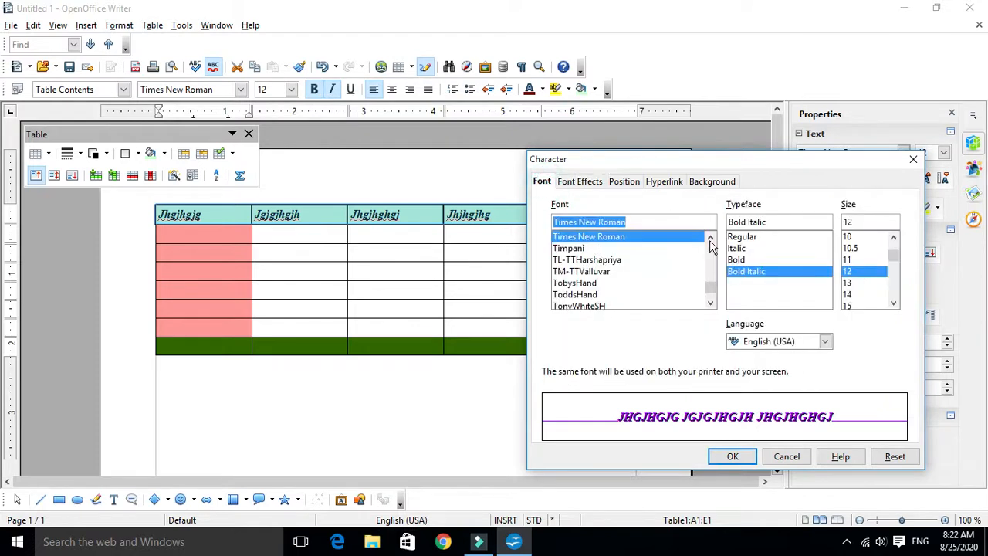
pyautogui.click(585, 249)
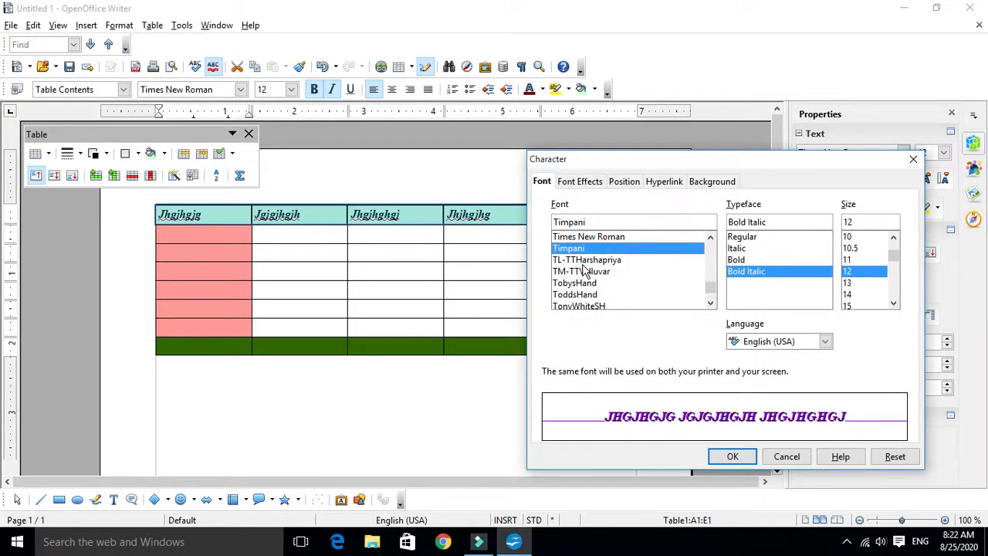
pyautogui.click(584, 260)
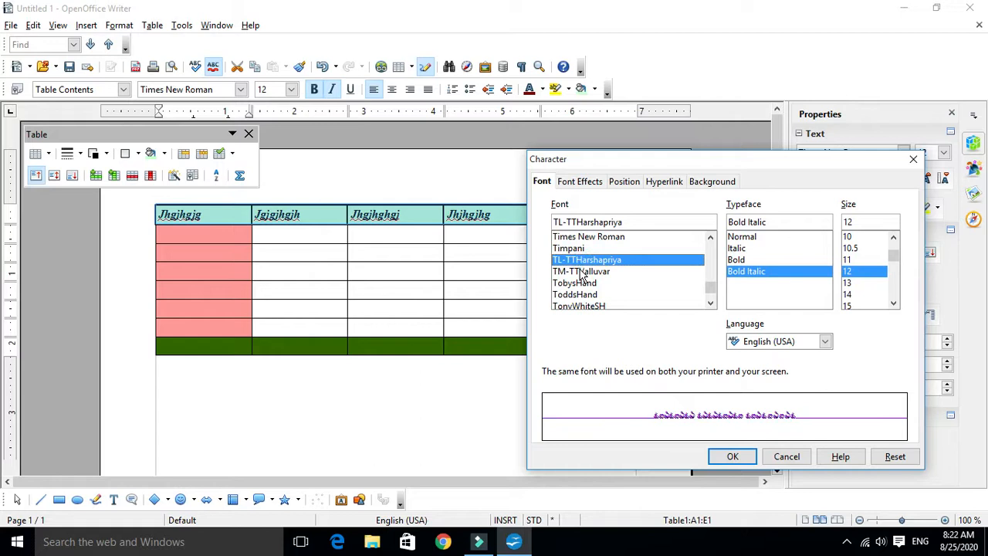
pyautogui.click(582, 271)
pyautogui.click(575, 284)
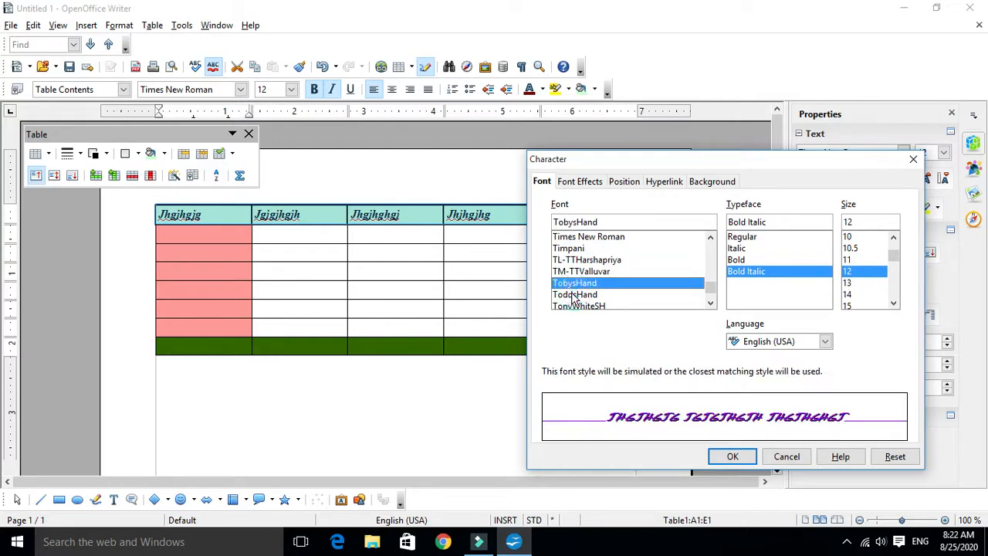
pyautogui.click(574, 295)
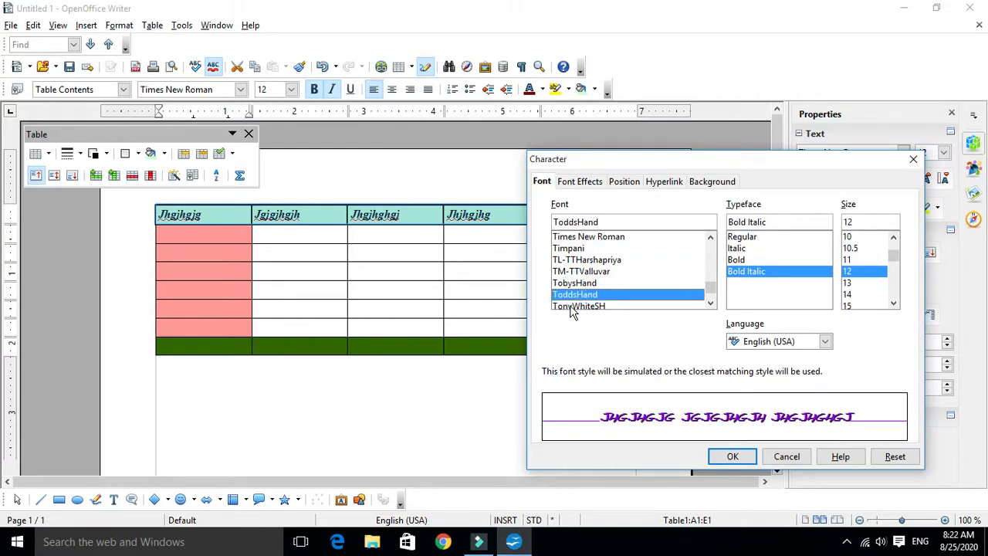
pyautogui.click(573, 306)
pyautogui.scroll(-3, 572, 303)
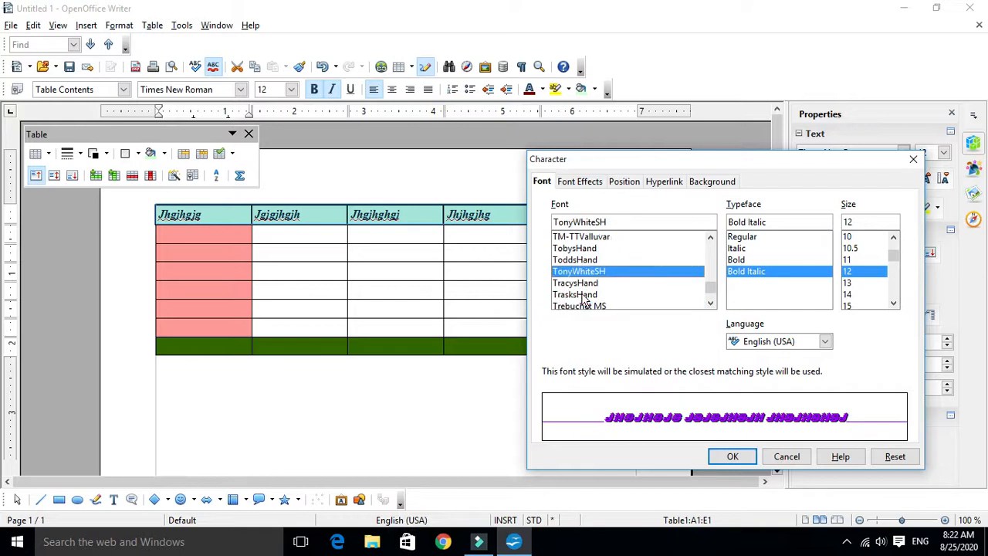
pyautogui.click(580, 284)
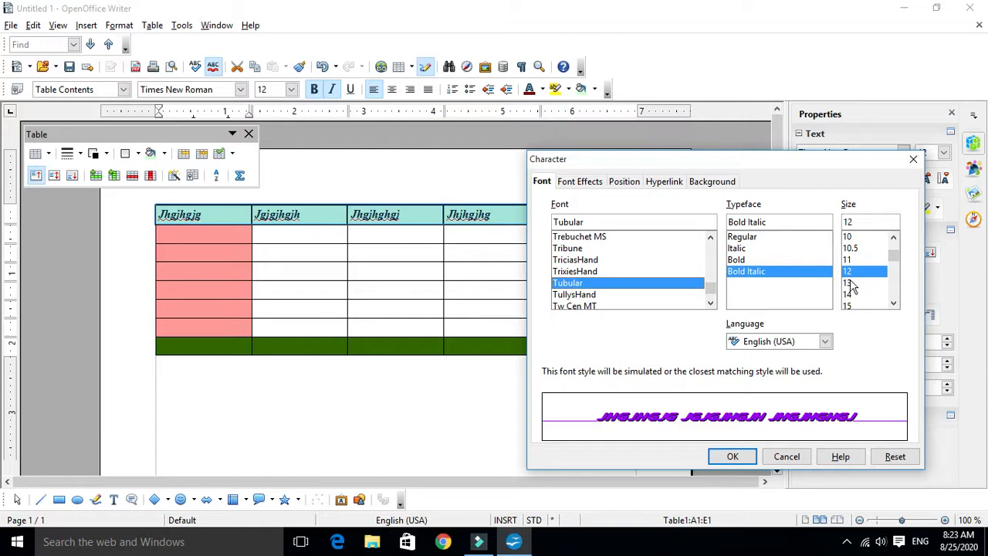
pyautogui.click(739, 457)
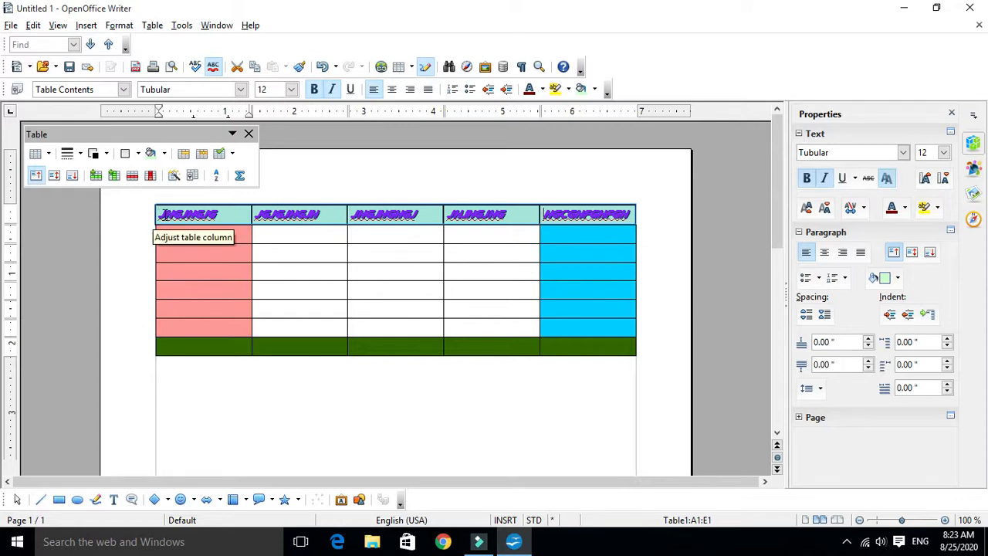
# Step: Center the text in the table's first row through the Paragraph alignment settings
pyautogui.click(161, 214)
pyautogui.moveTo(160, 216); pyautogui.dragTo(606, 215)
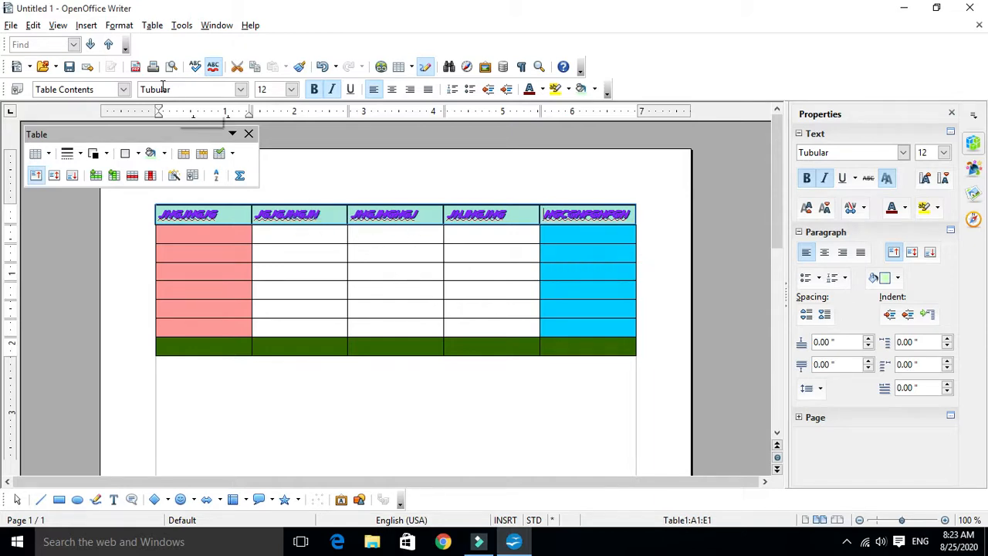
pyautogui.click(122, 26)
pyautogui.click(139, 83)
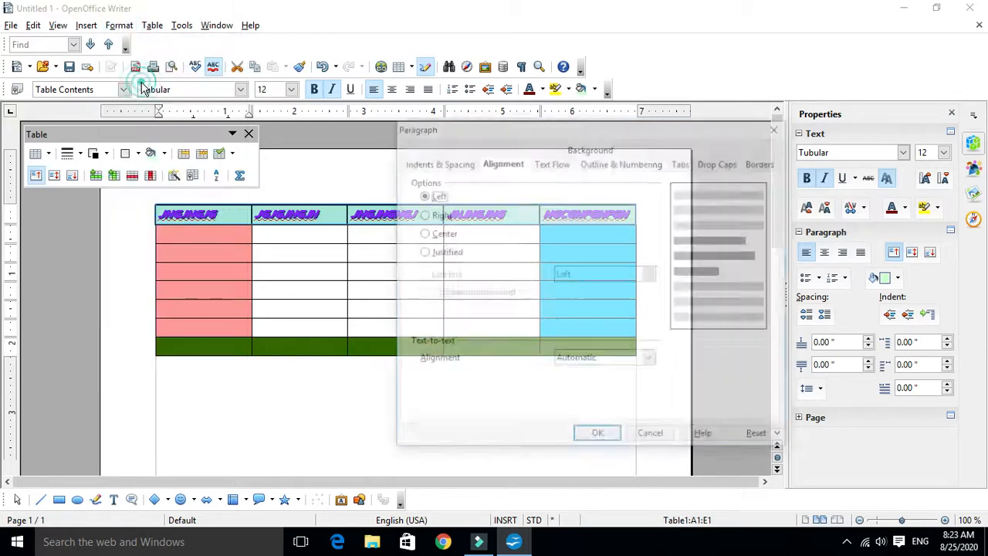
pyautogui.moveTo(591, 132); pyautogui.dragTo(791, 119)
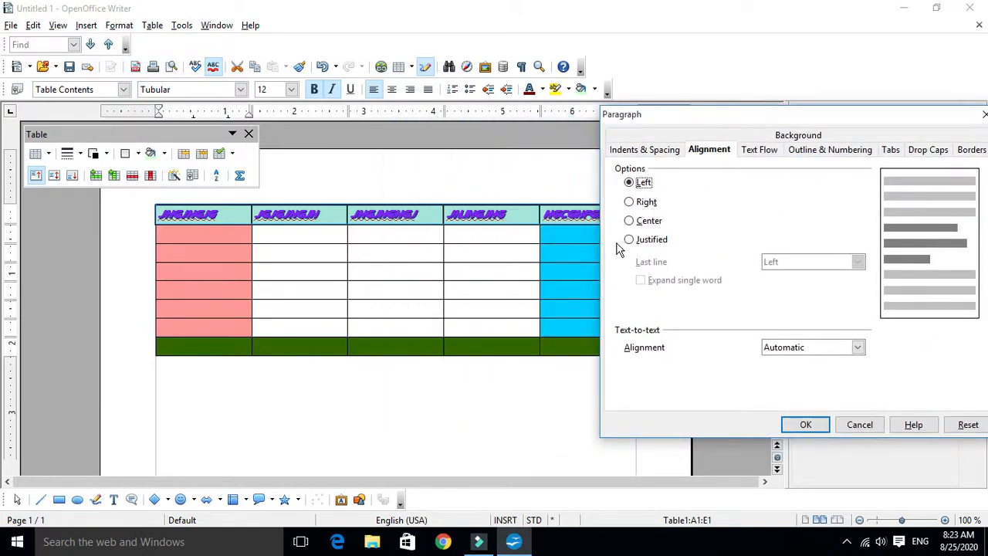
pyautogui.moveTo(724, 115); pyautogui.dragTo(686, 83)
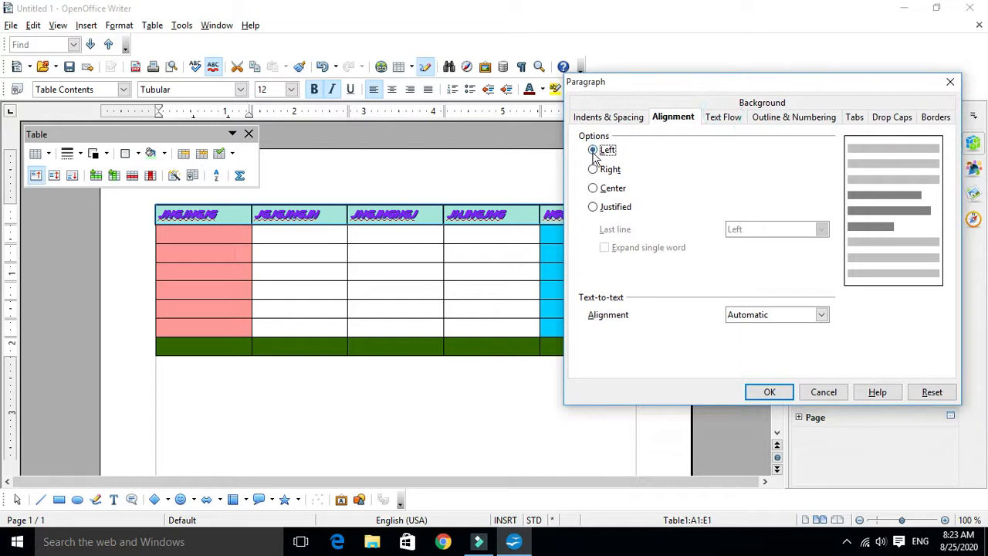
pyautogui.click(593, 187)
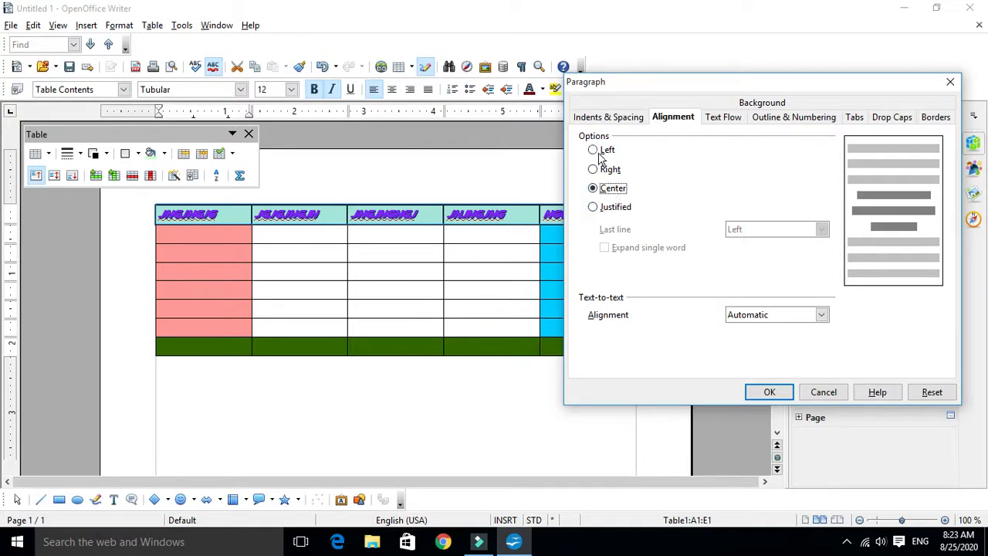
pyautogui.click(770, 393)
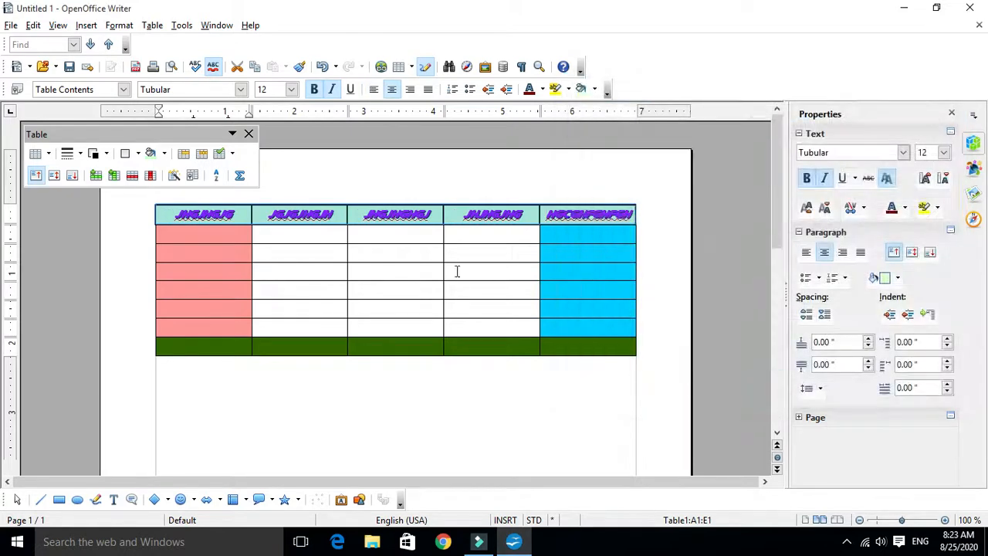
pyautogui.click(418, 267)
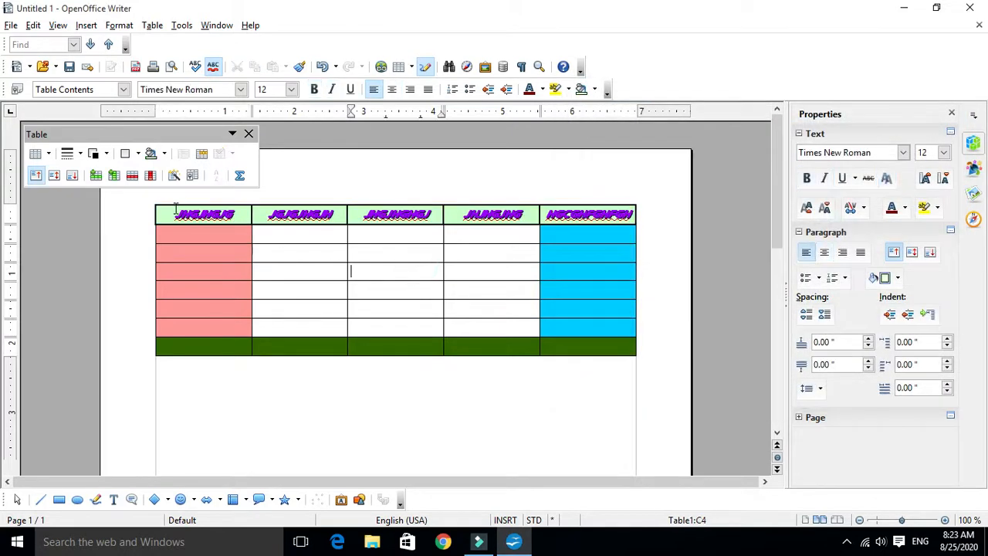
pyautogui.moveTo(376, 203); pyautogui.dragTo(600, 212)
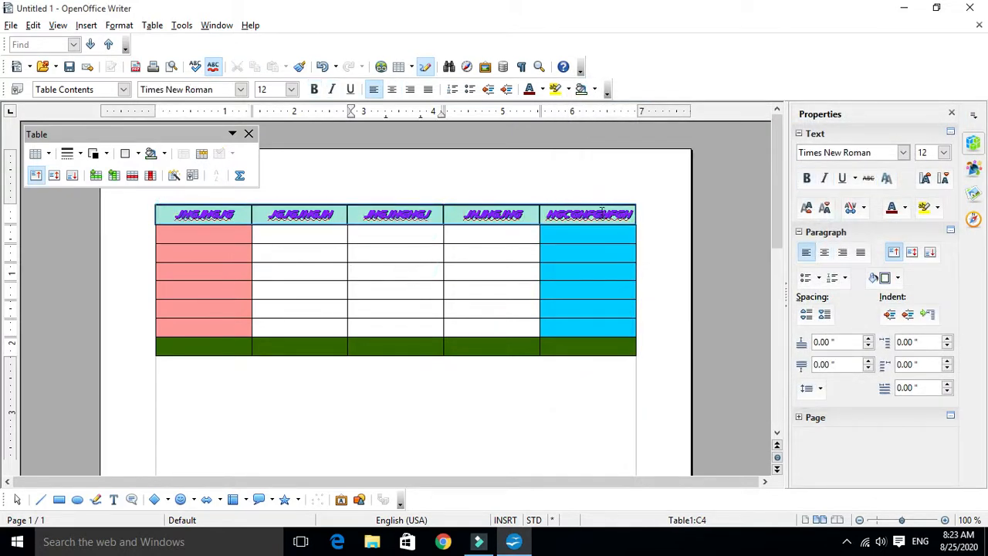
pyautogui.click(434, 298)
pyautogui.moveTo(161, 213); pyautogui.dragTo(590, 216)
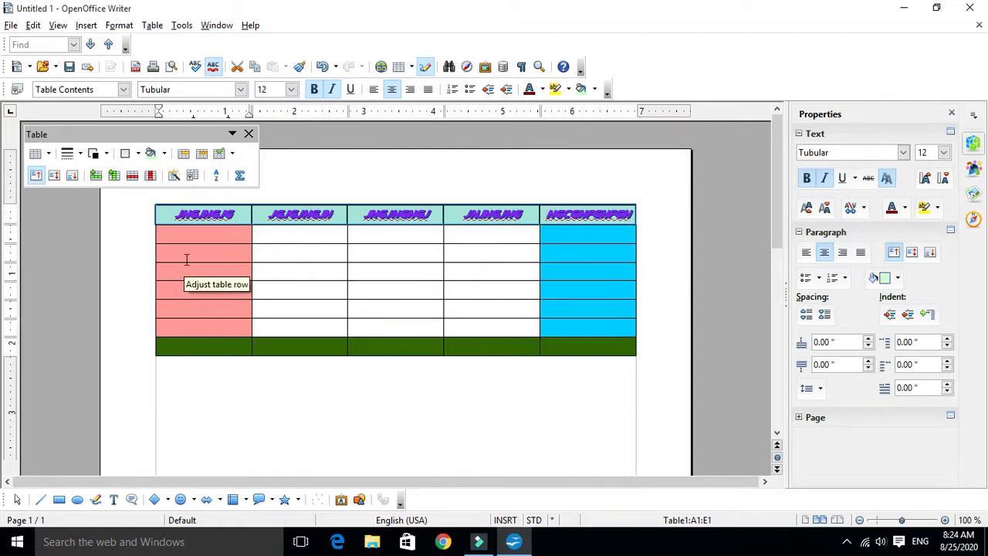
pyautogui.click(120, 25)
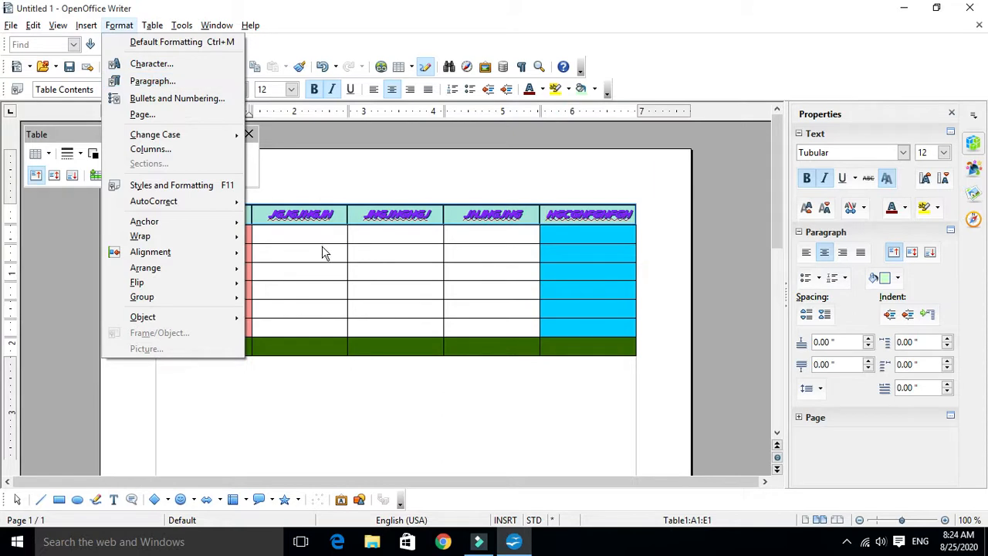
pyautogui.click(353, 288)
# Step: Undo the accidental move of the first row's texts into the second row and clear the selection
pyautogui.moveTo(176, 212); pyautogui.dragTo(463, 231)
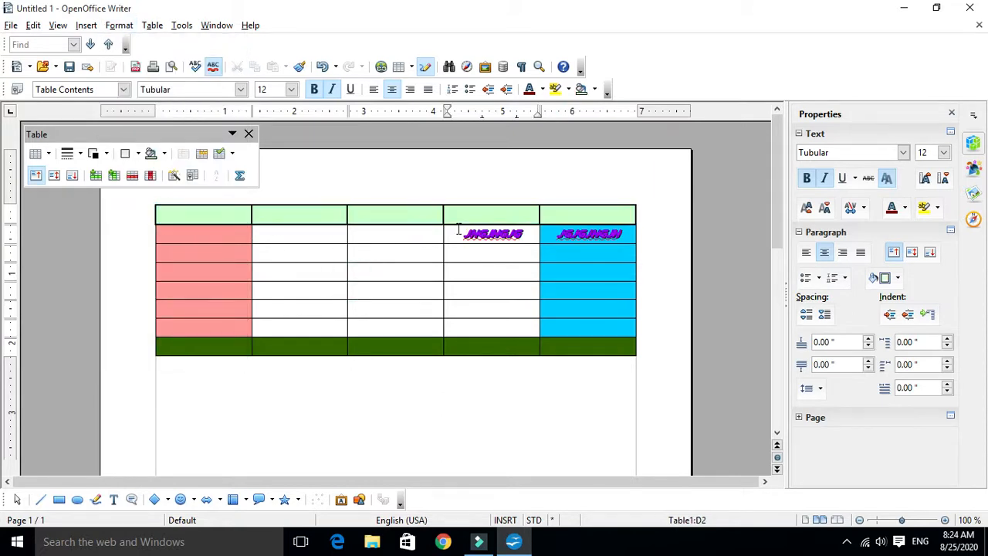
pyautogui.hotkey('ctrl', 'z')
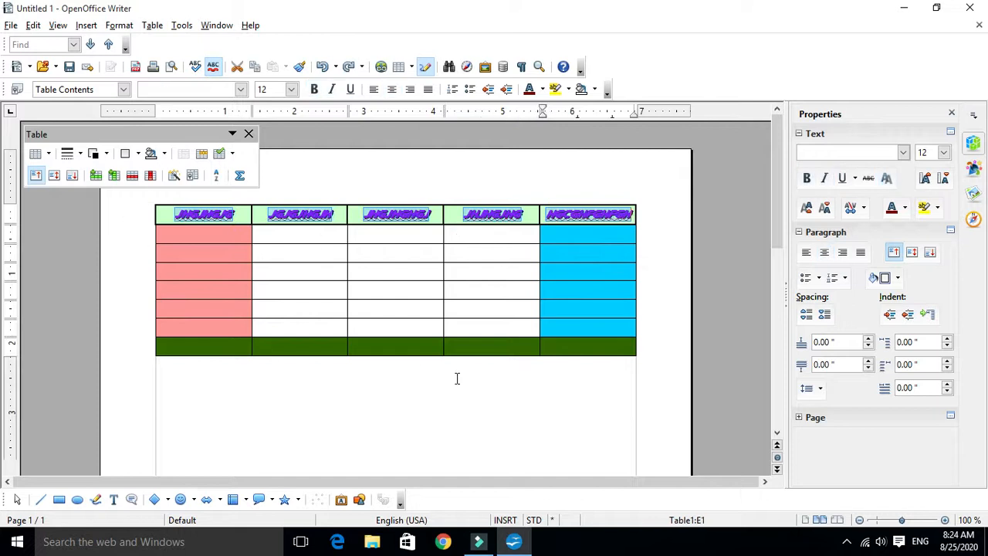
pyautogui.click(402, 308)
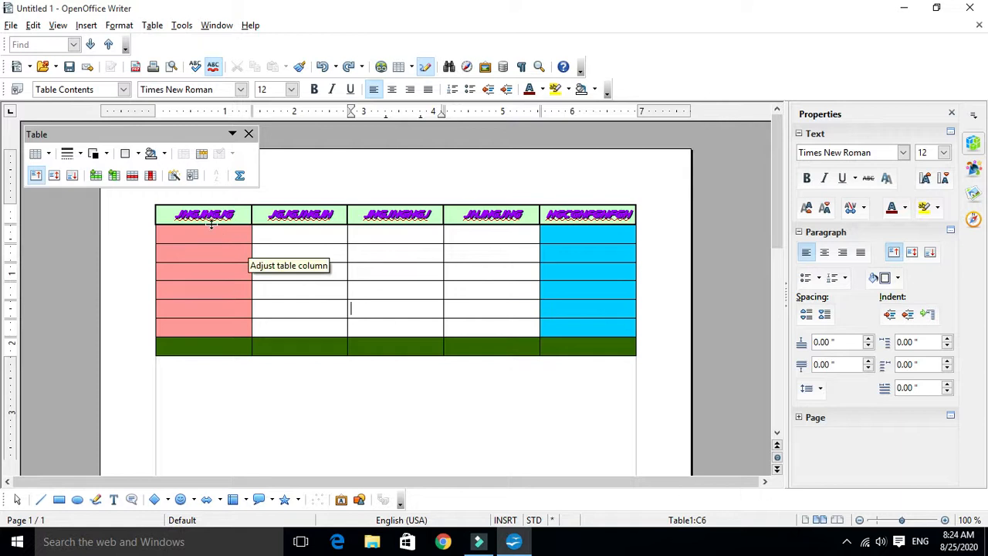
# Step: Select the table's first row, try increasing its text indent, and decrease the indent again
pyautogui.moveTo(165, 214); pyautogui.dragTo(566, 206)
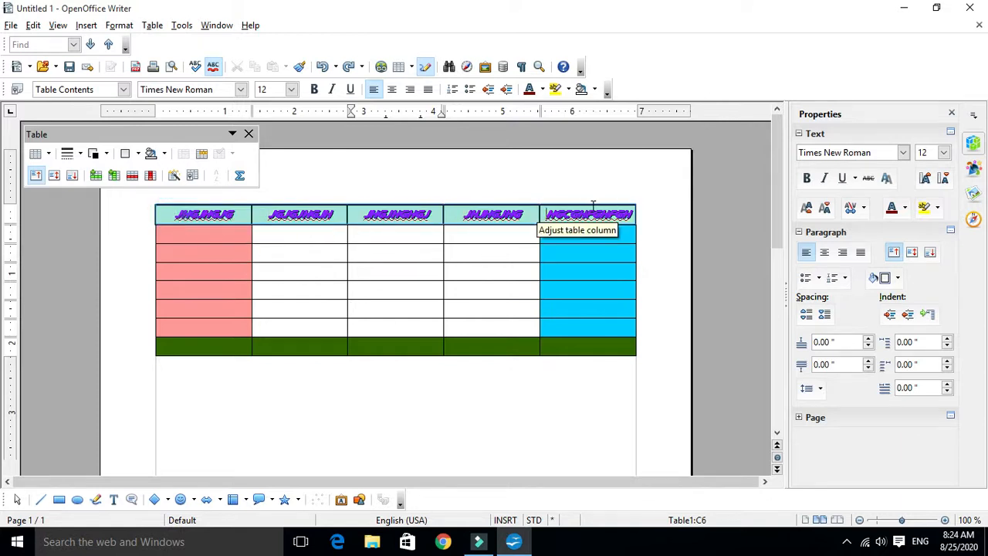
pyautogui.click(124, 25)
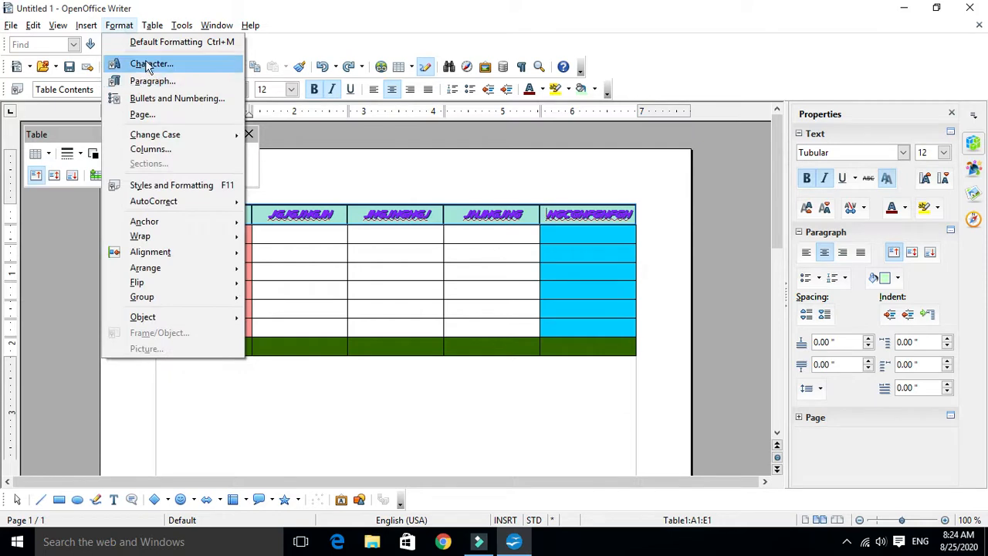
pyautogui.click(367, 257)
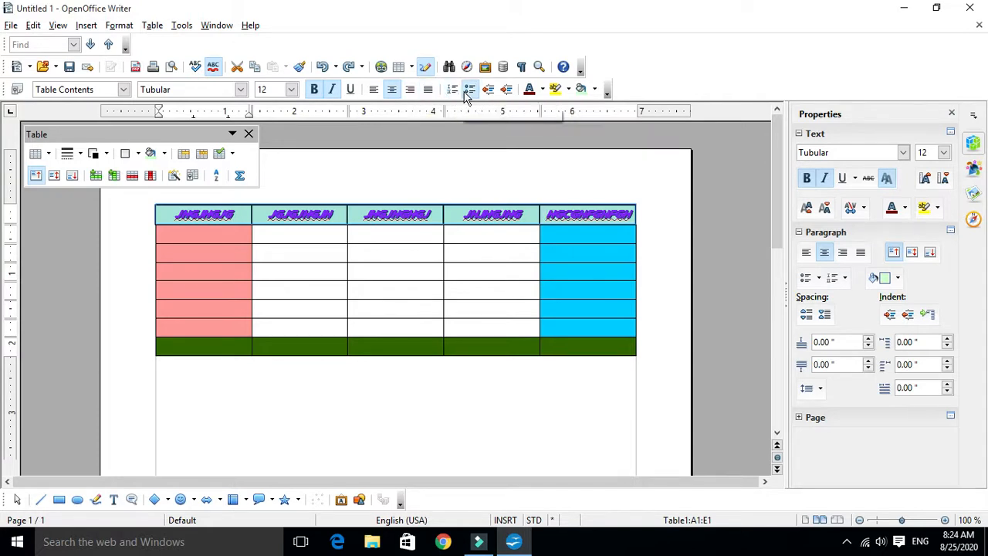
pyautogui.click(506, 90)
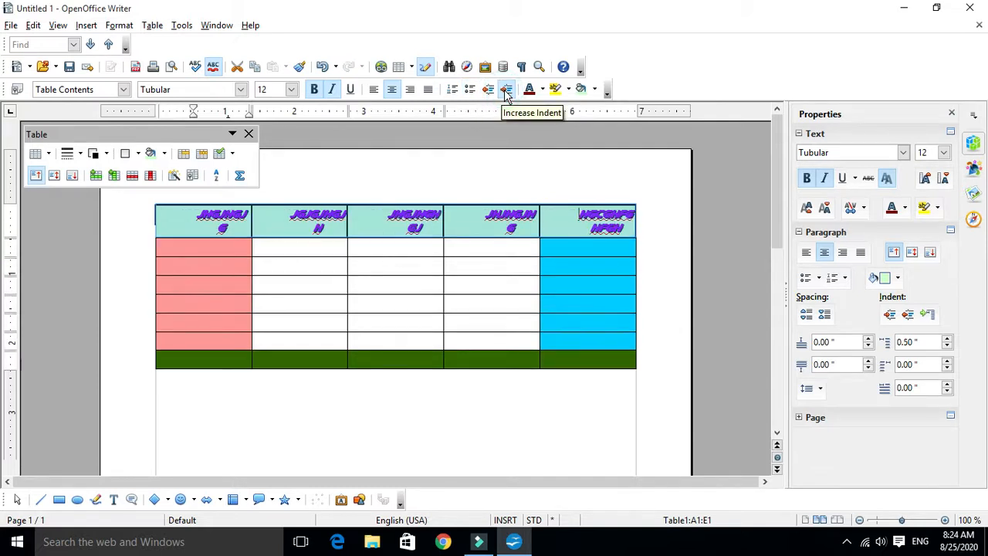
pyautogui.click(486, 90)
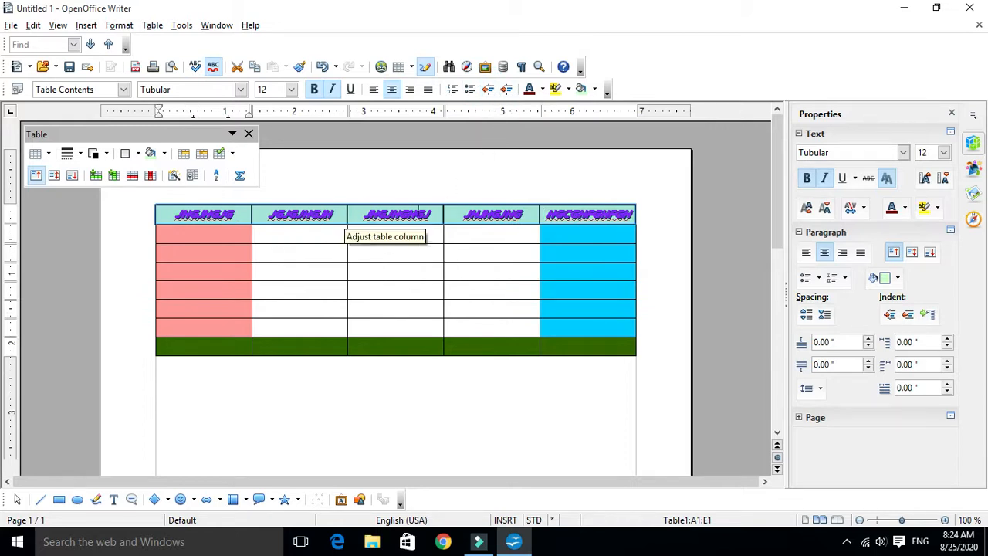
# Step: Change the first row's font color to dark green after trying blue and light yellow
pyautogui.click(543, 90)
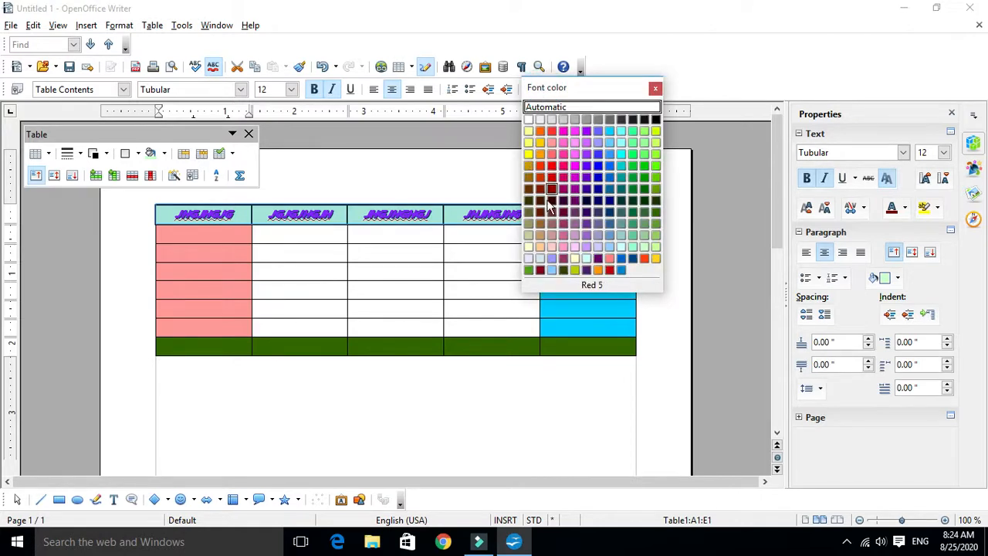
pyautogui.click(608, 180)
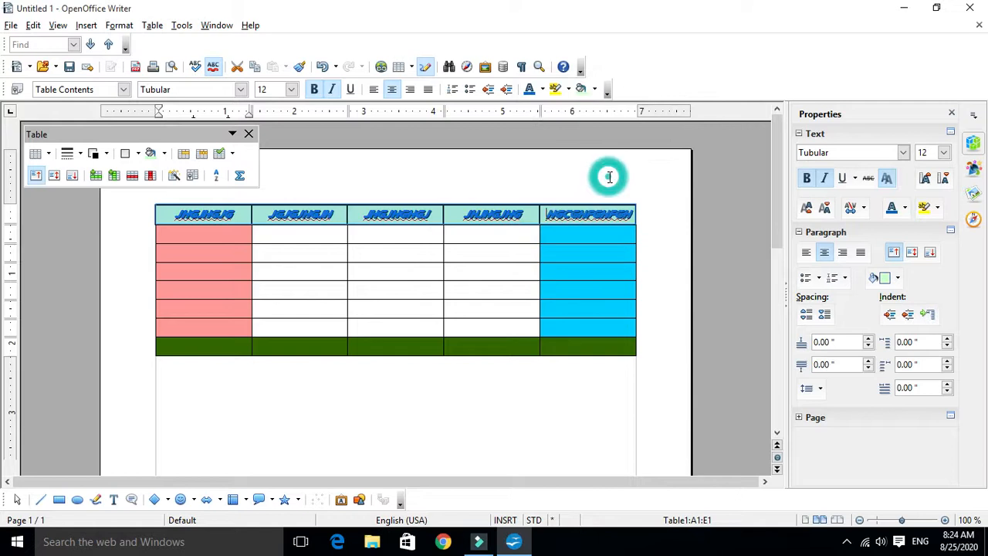
pyautogui.click(542, 89)
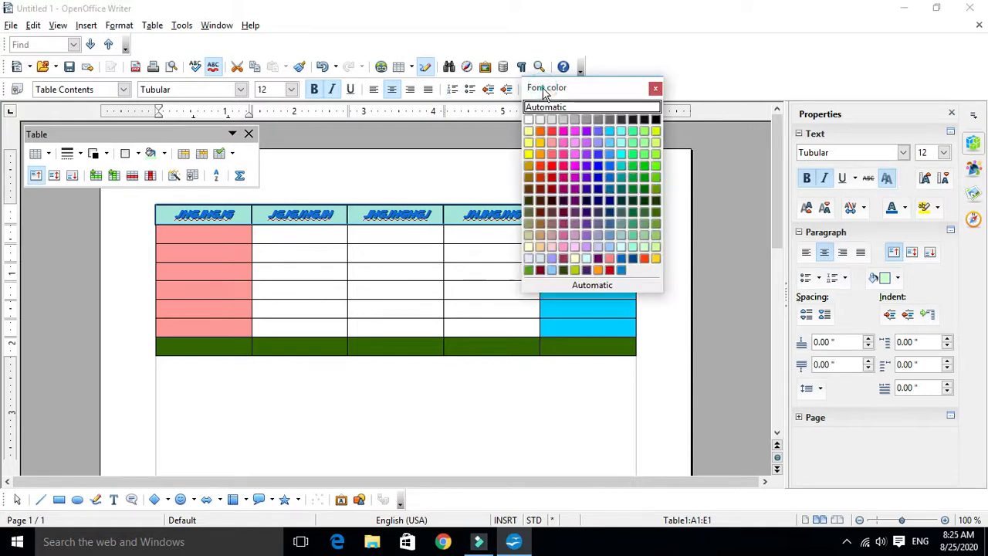
pyautogui.click(529, 144)
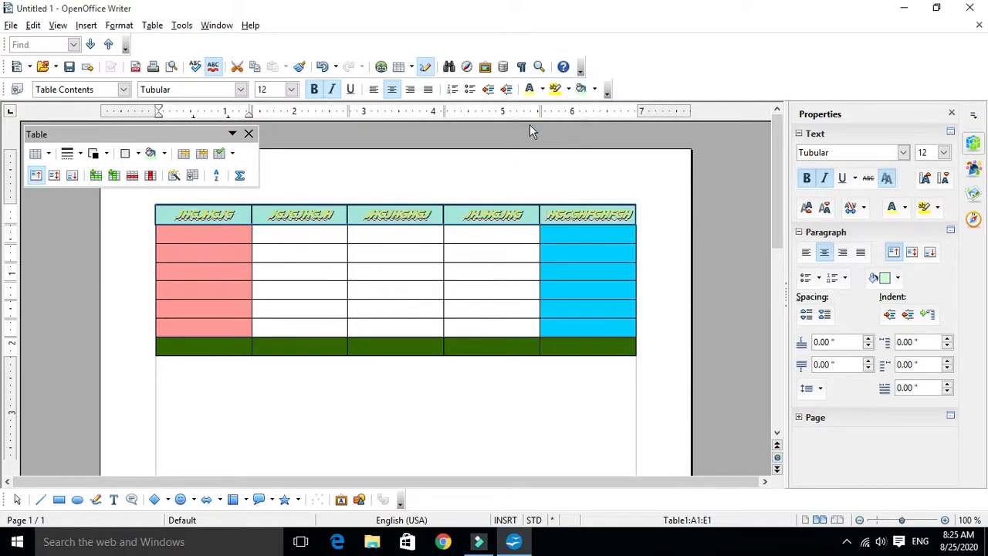
pyautogui.click(542, 89)
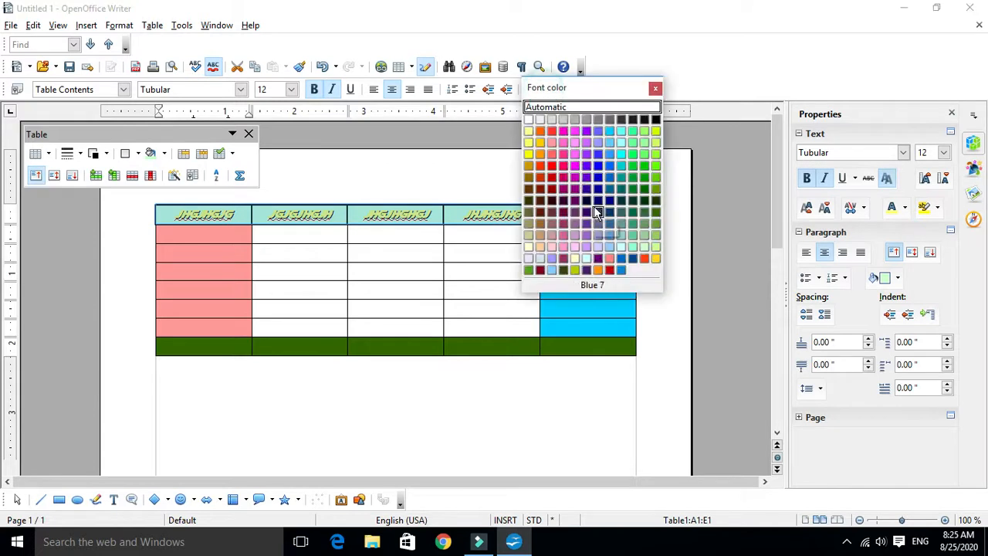
pyautogui.click(633, 187)
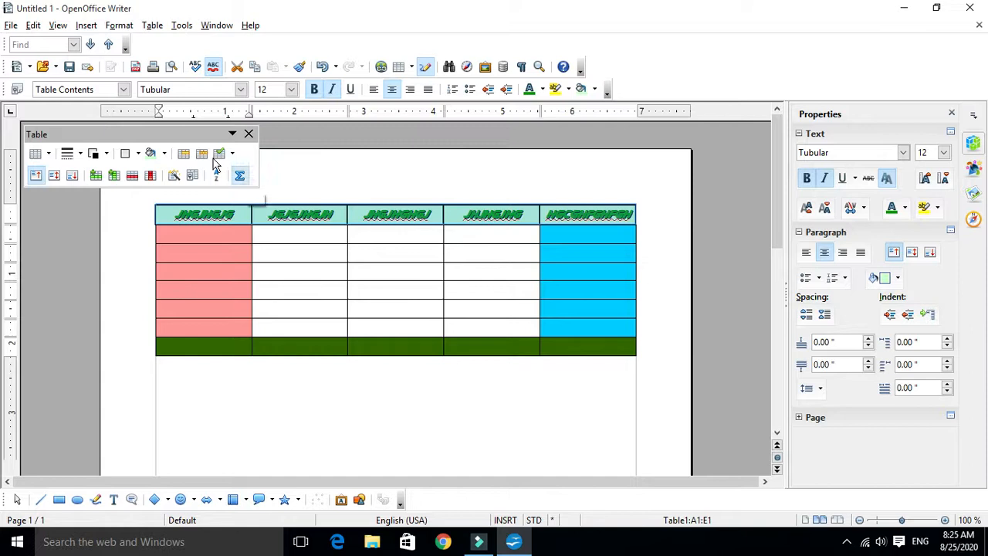
# Step: Set the first row's font to Tw Cen MT Condensed Extra Bold, leaving the paragraph style as Table Contents
pyautogui.click(124, 90)
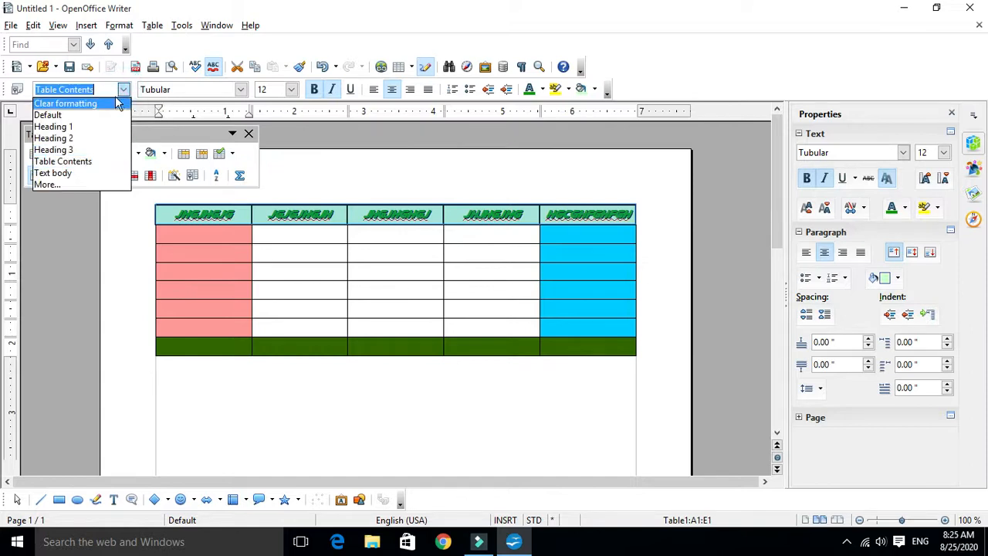
pyautogui.click(122, 90)
pyautogui.click(240, 89)
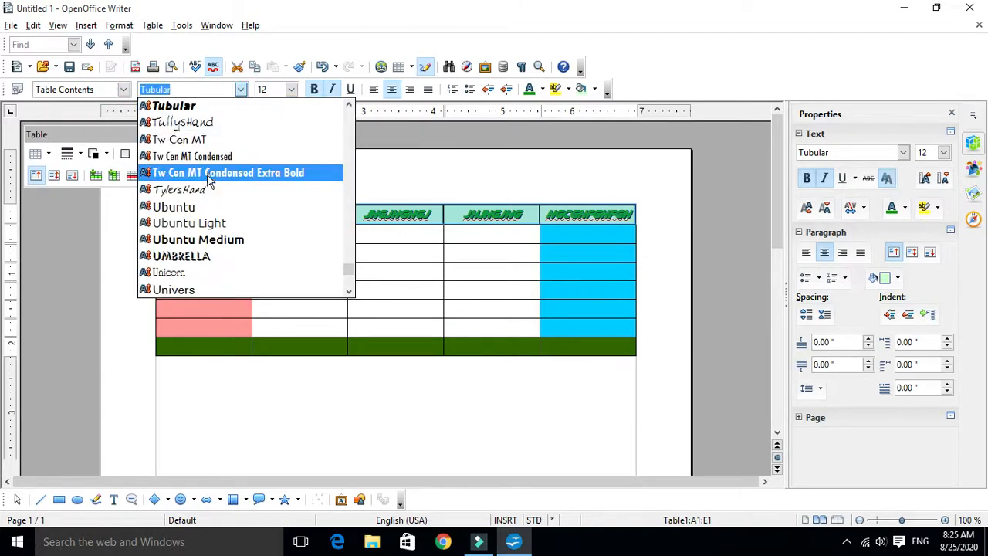
pyautogui.click(208, 174)
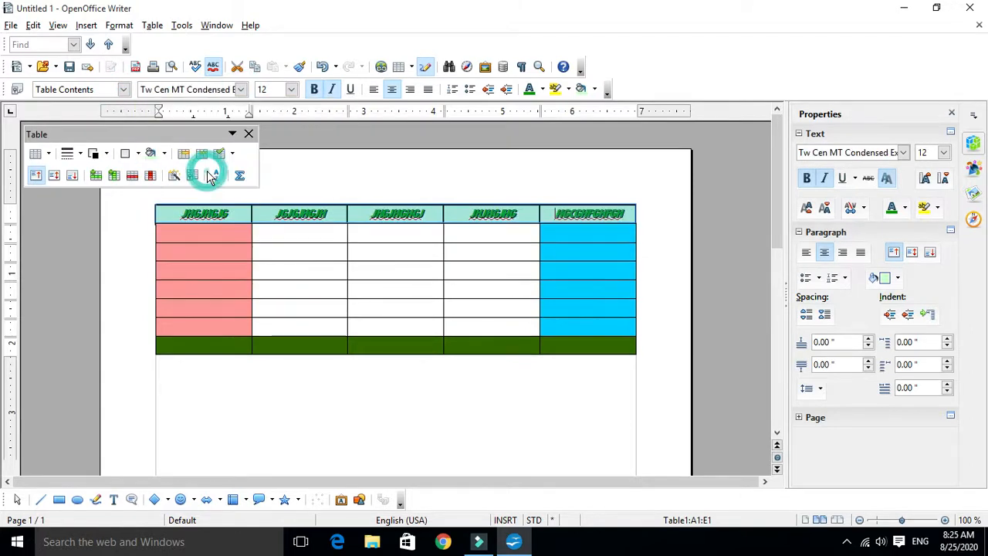
# Step: Set the first row's font to Aardvark after trying Albertus Extra Bold, and turn off its italic formatting
pyautogui.click(241, 90)
pyautogui.scroll(-1, 217, 196)
pyautogui.click(220, 237)
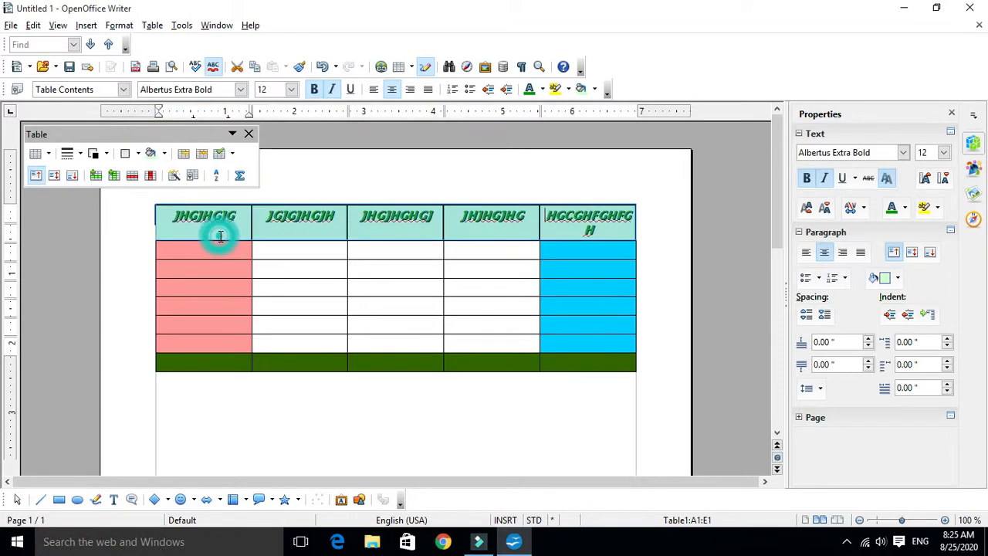
pyautogui.click(241, 89)
pyautogui.click(224, 140)
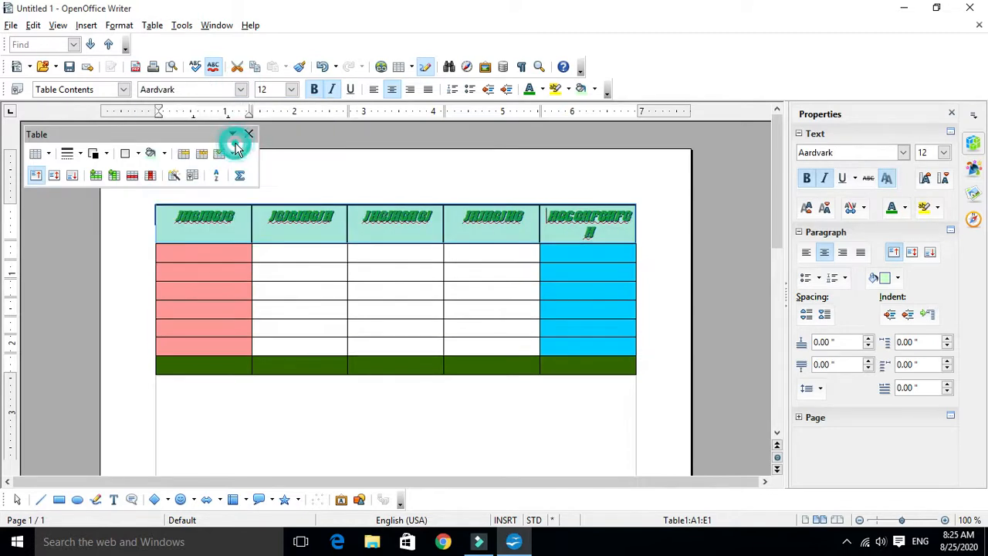
pyautogui.click(331, 90)
# Step: Try Arial Black on the first row's texts and switch the font back to Aardvark
pyautogui.click(241, 90)
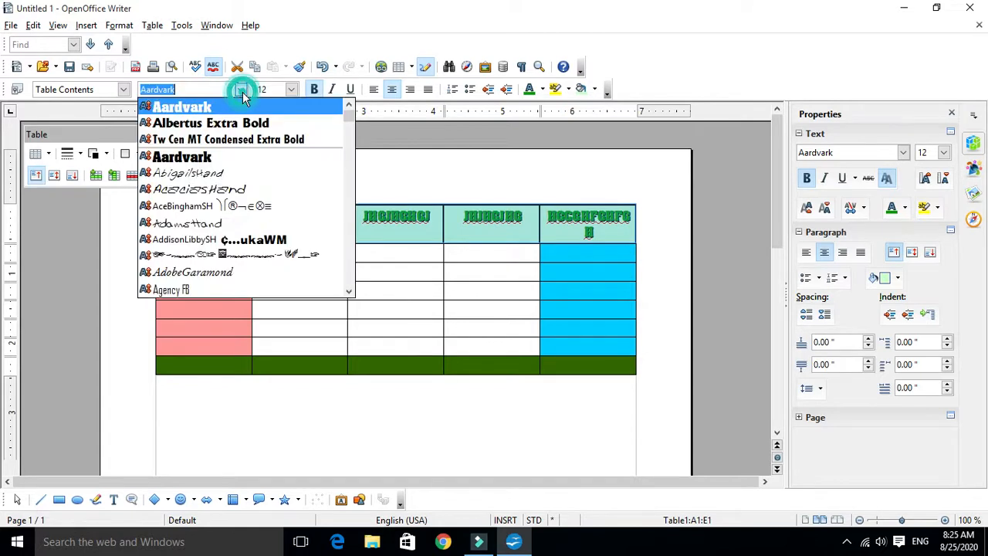
pyautogui.scroll(-3, 218, 191)
pyautogui.scroll(-3, 218, 191)
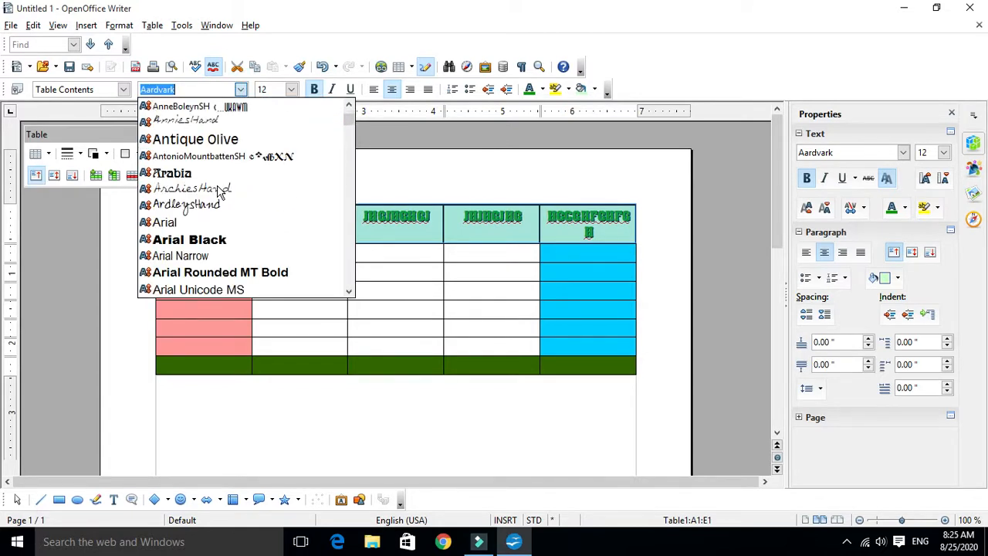
pyautogui.click(225, 238)
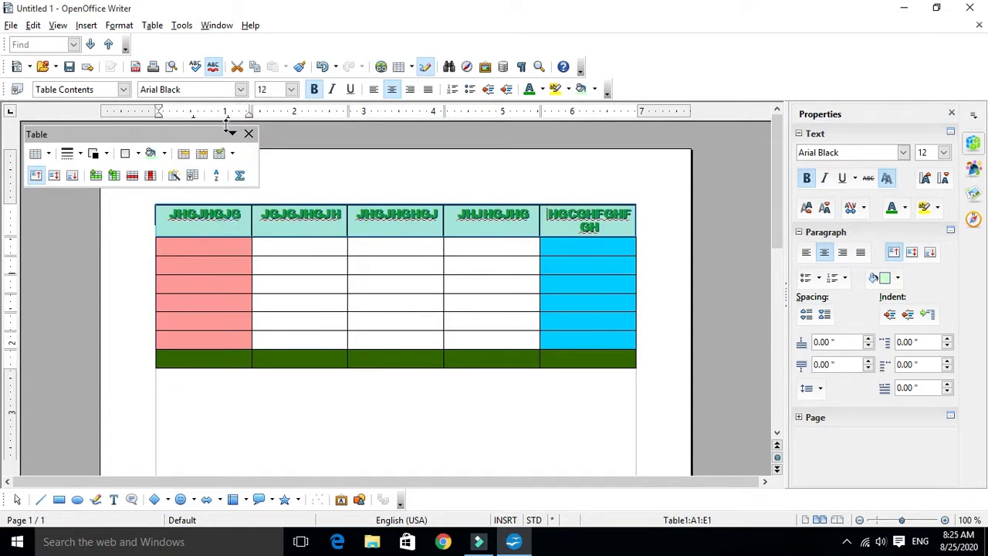
pyautogui.click(241, 90)
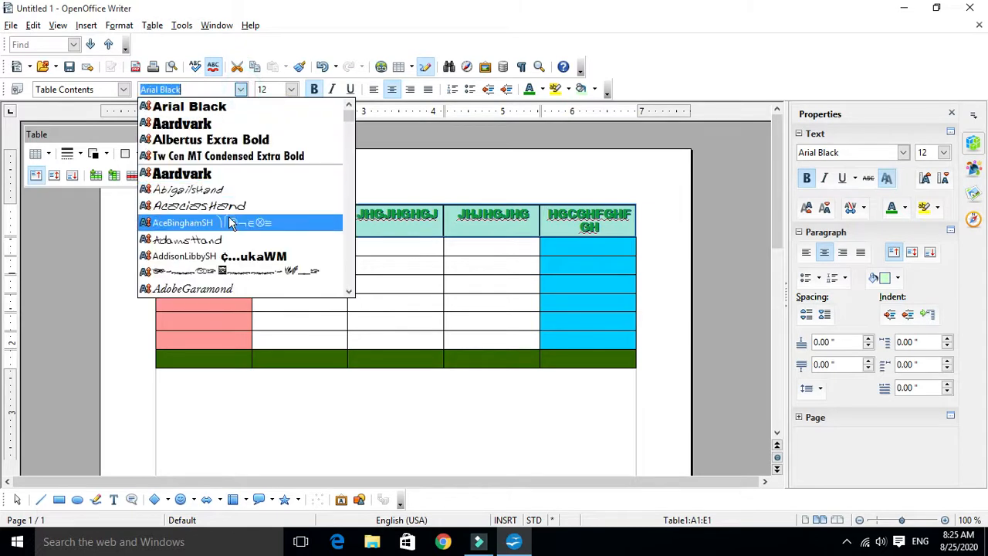
pyautogui.click(234, 174)
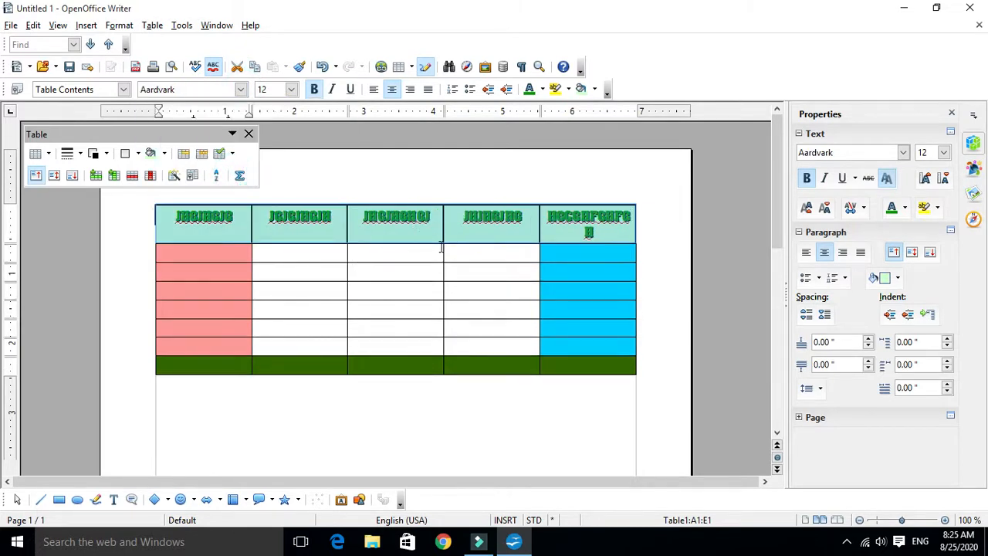
# Step: Delete the first row's texts and undo the deletion
pyautogui.press('Delete')
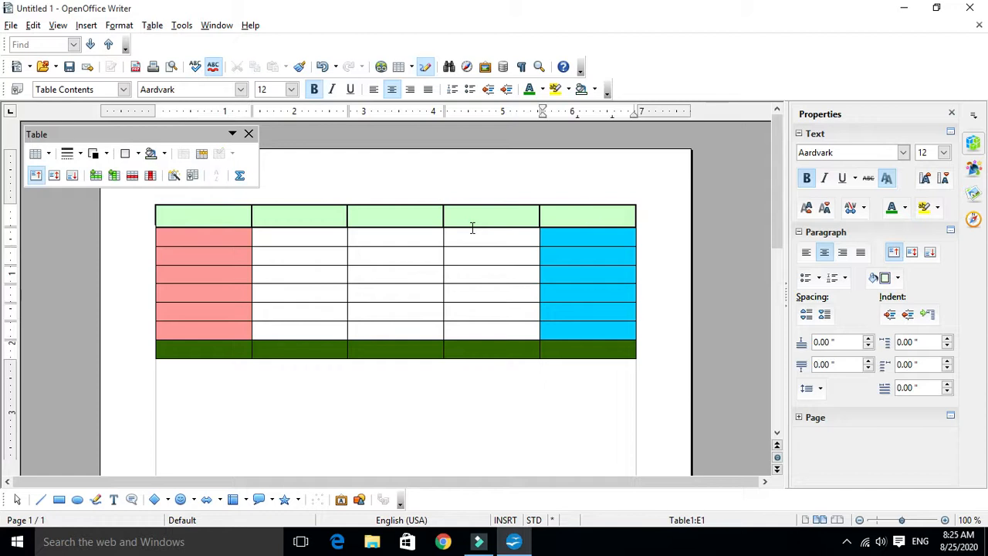
pyautogui.hotkey('ctrl', 'z')
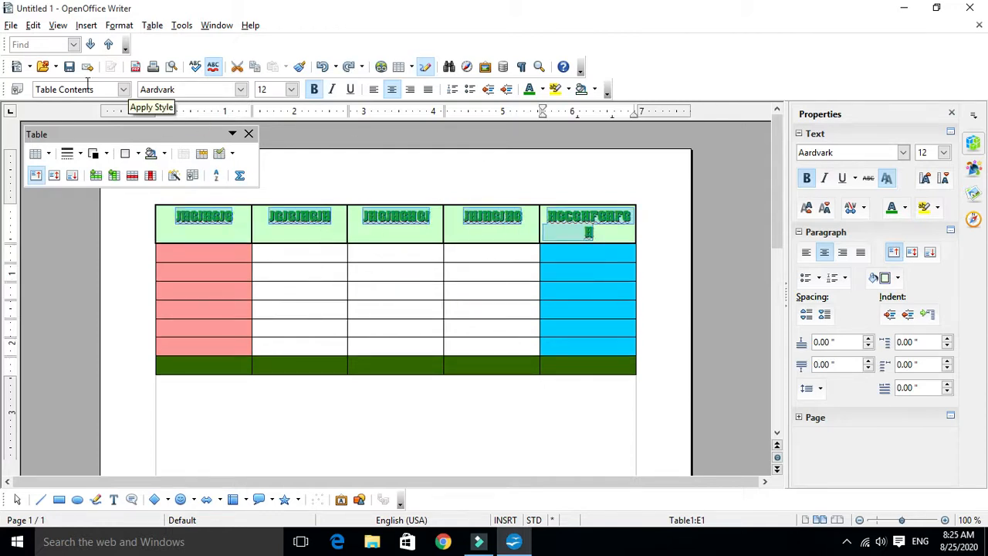
# Step: Try the Heading 1 and Default paragraph styles on the first row's texts, and return them to Table Contents
pyautogui.click(123, 89)
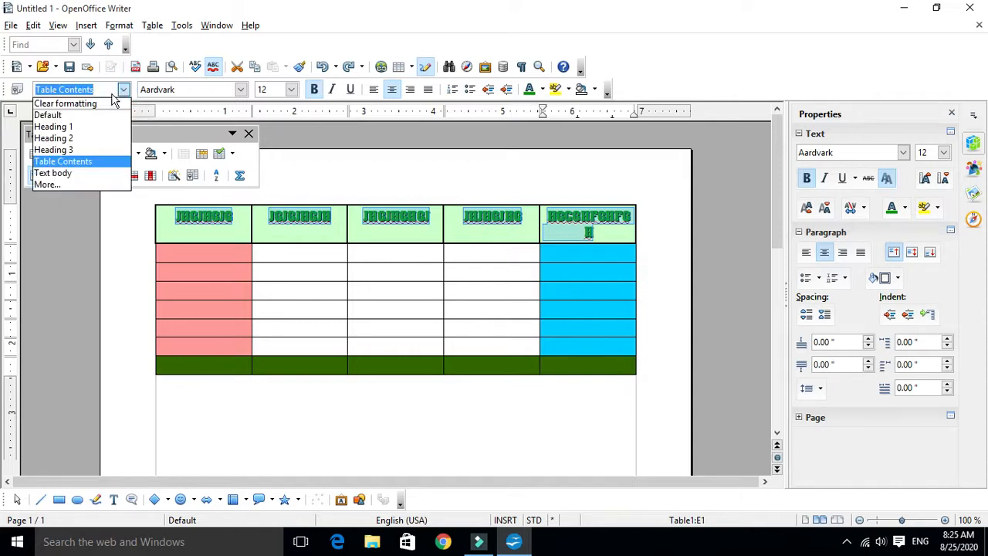
pyautogui.click(66, 127)
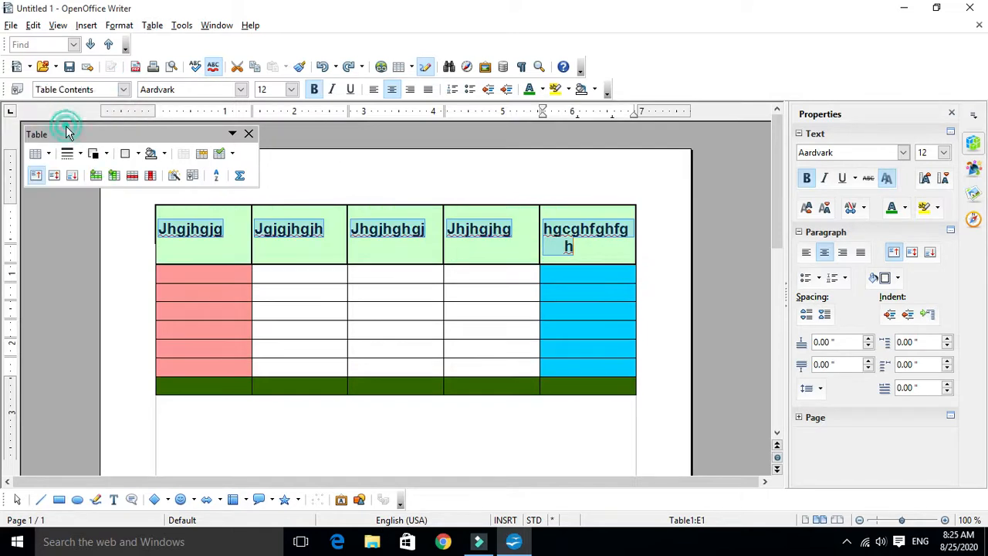
pyautogui.click(124, 89)
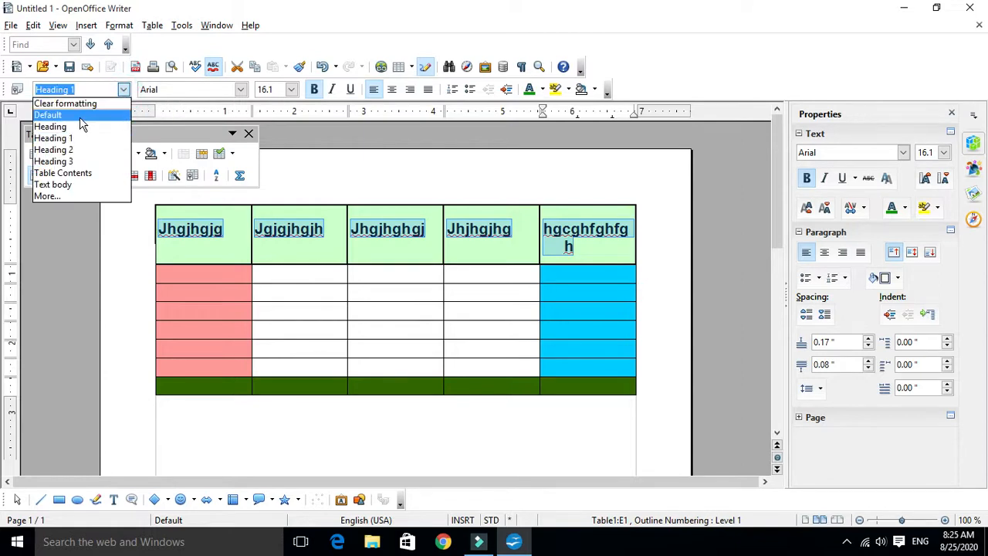
pyautogui.click(79, 117)
pyautogui.click(121, 90)
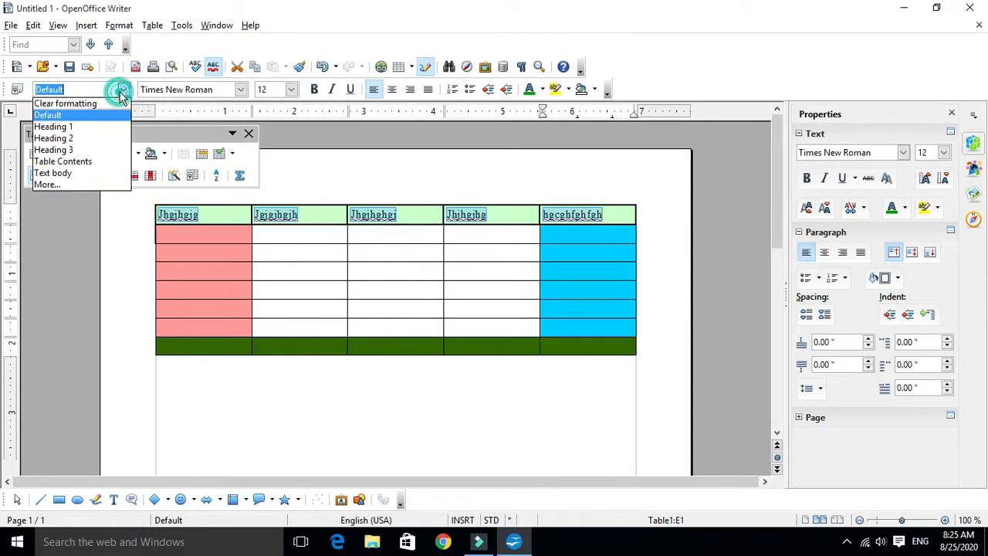
pyautogui.click(70, 126)
pyautogui.click(121, 89)
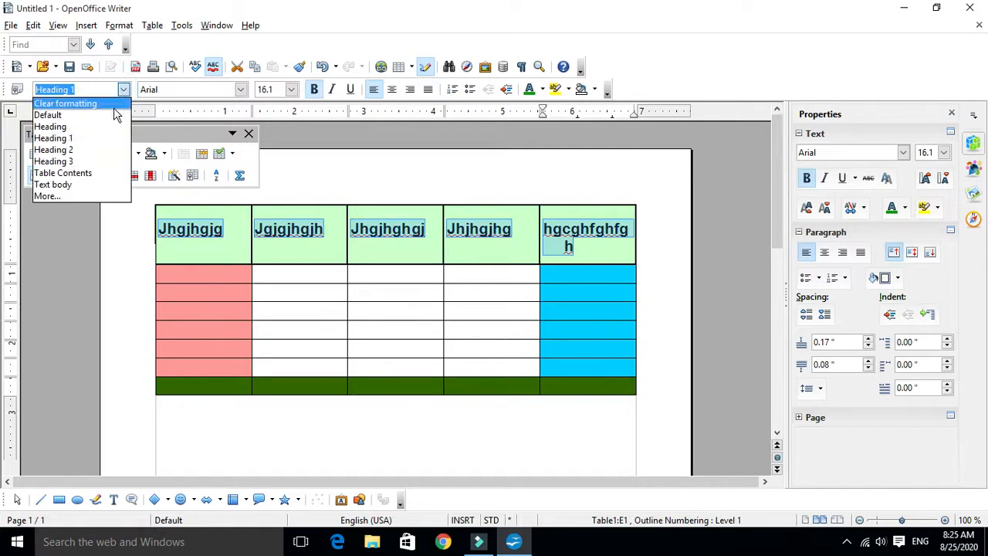
pyautogui.click(69, 174)
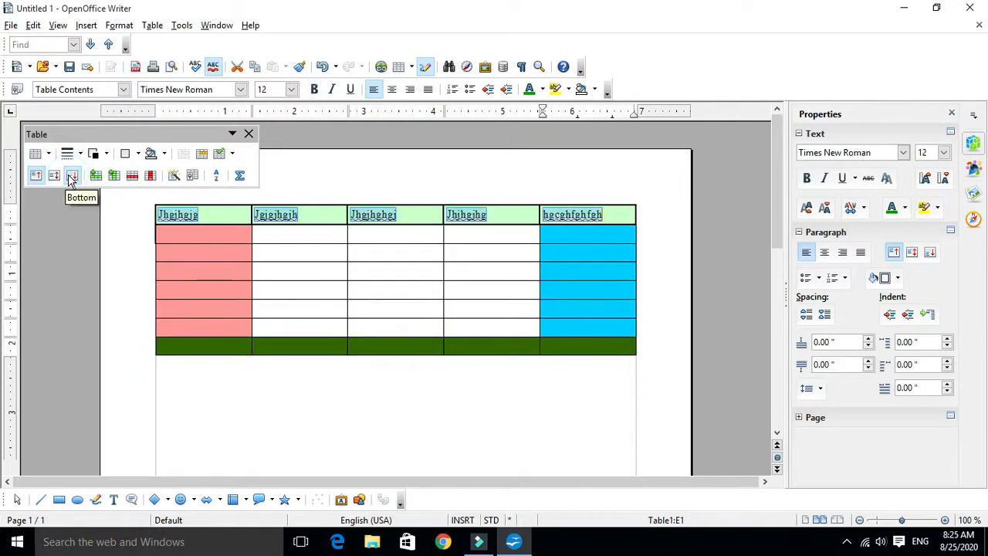
# Step: Try the Text body paragraph style on the first row's texts and reapply Table Contents
pyautogui.click(122, 90)
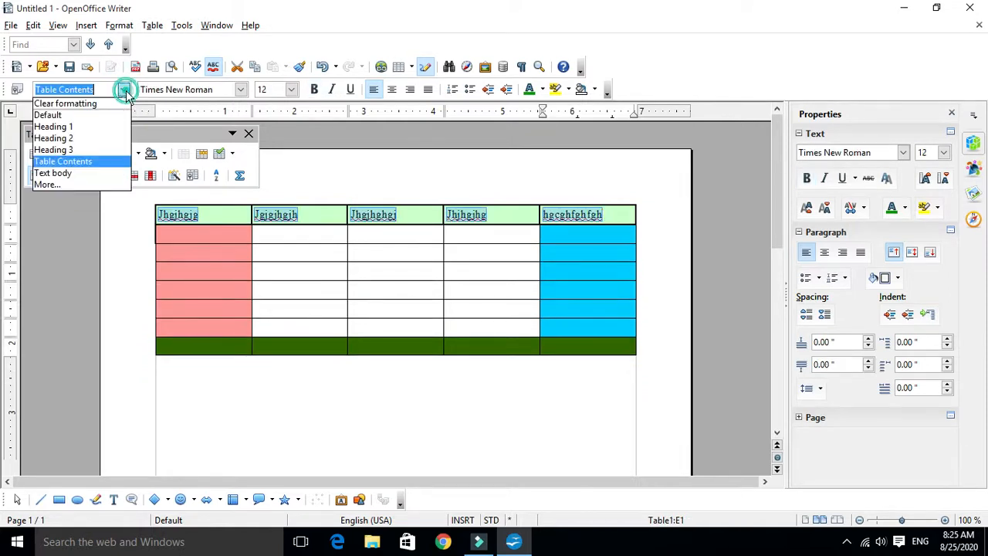
pyautogui.click(79, 173)
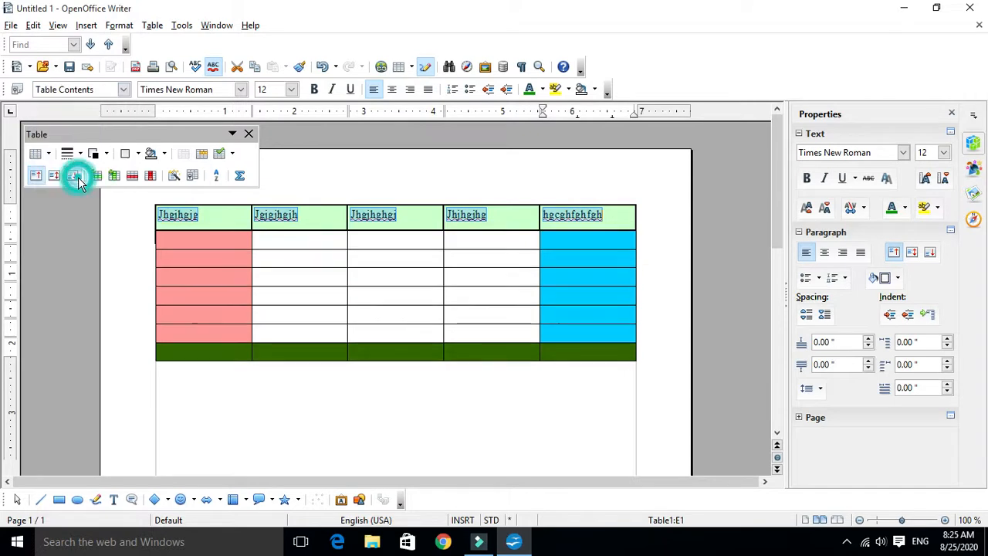
pyautogui.click(124, 90)
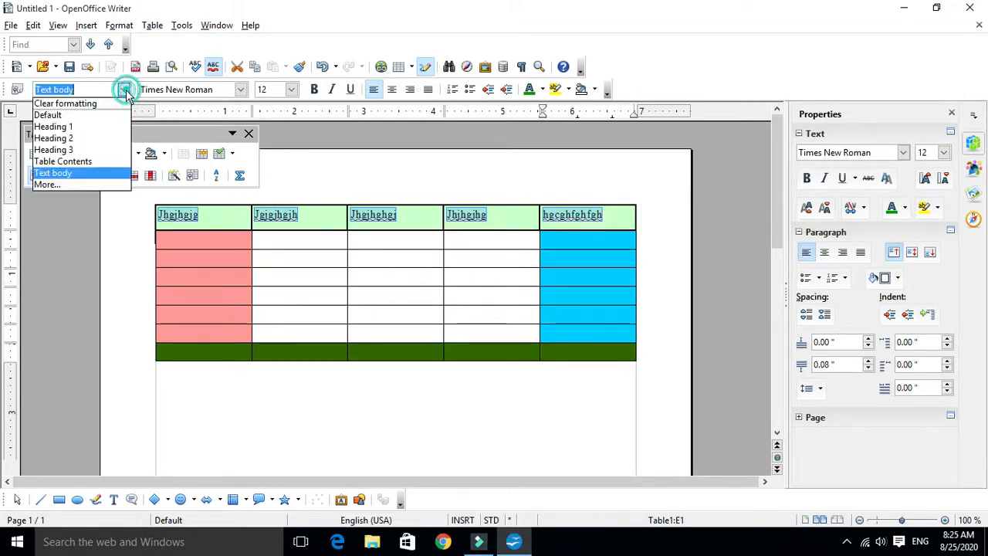
pyautogui.click(99, 159)
# Step: Apply the Heading 2 paragraph style to the first row's texts and set their font size to 16
pyautogui.click(124, 90)
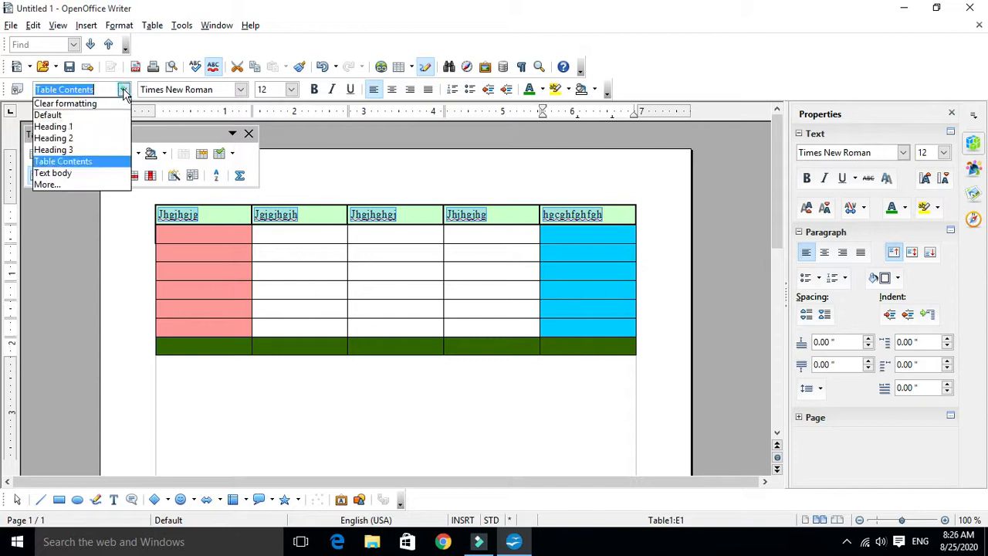
pyautogui.click(62, 134)
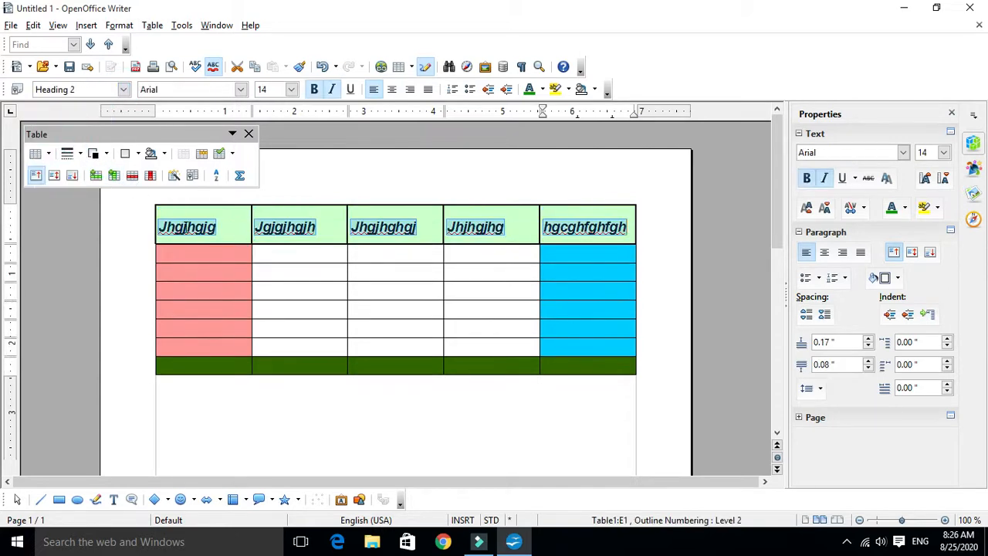
pyautogui.click(291, 90)
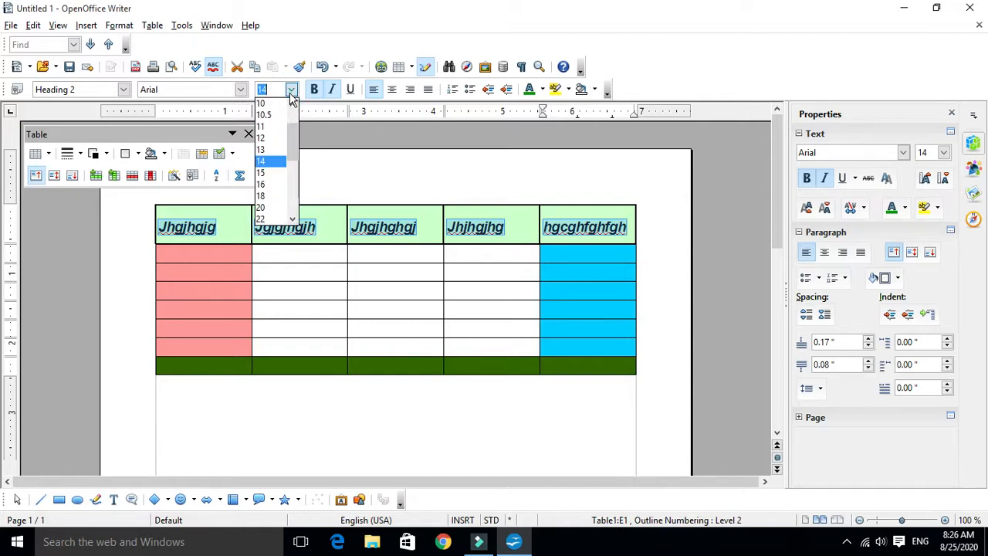
pyautogui.click(270, 183)
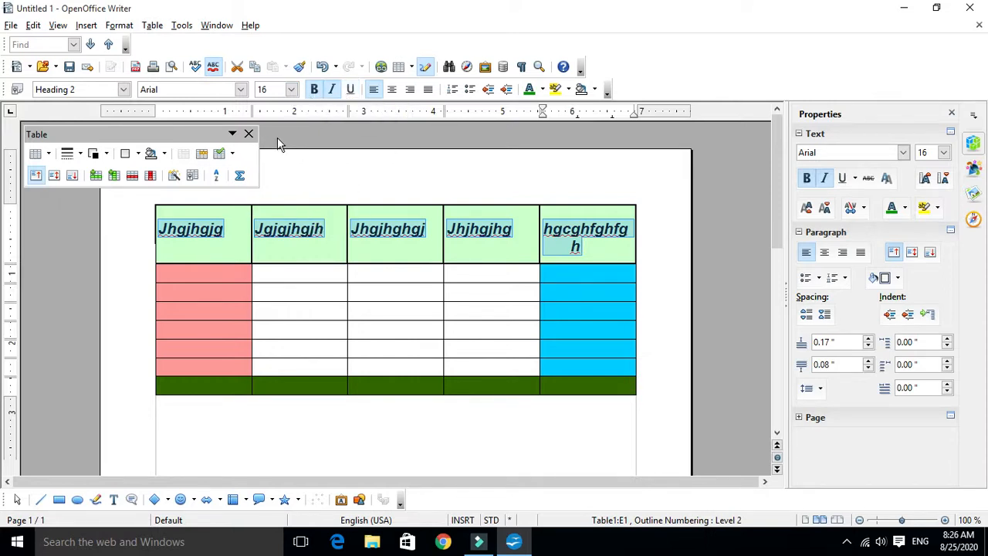
# Step: Try violet highlighting on the first row's texts and remove it again
pyautogui.click(569, 89)
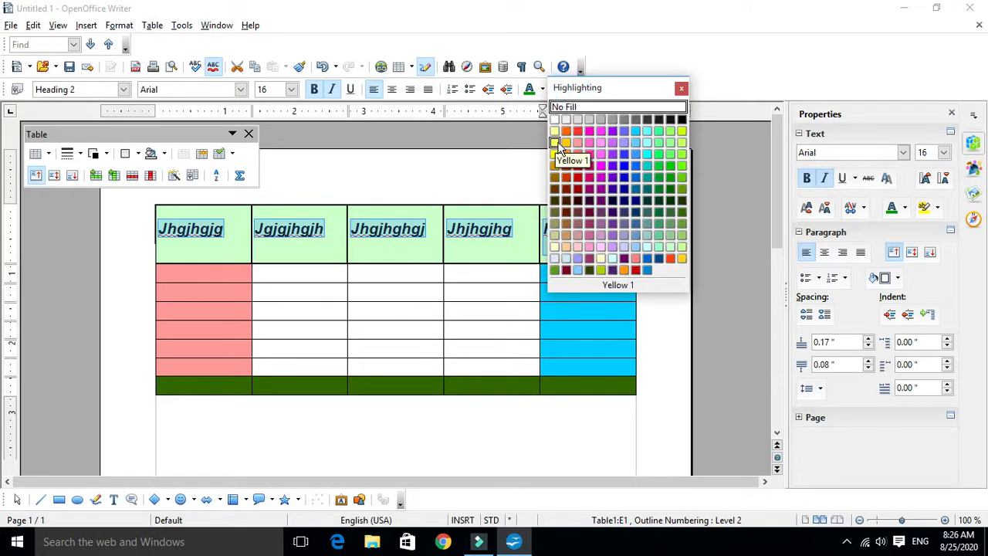
pyautogui.click(615, 154)
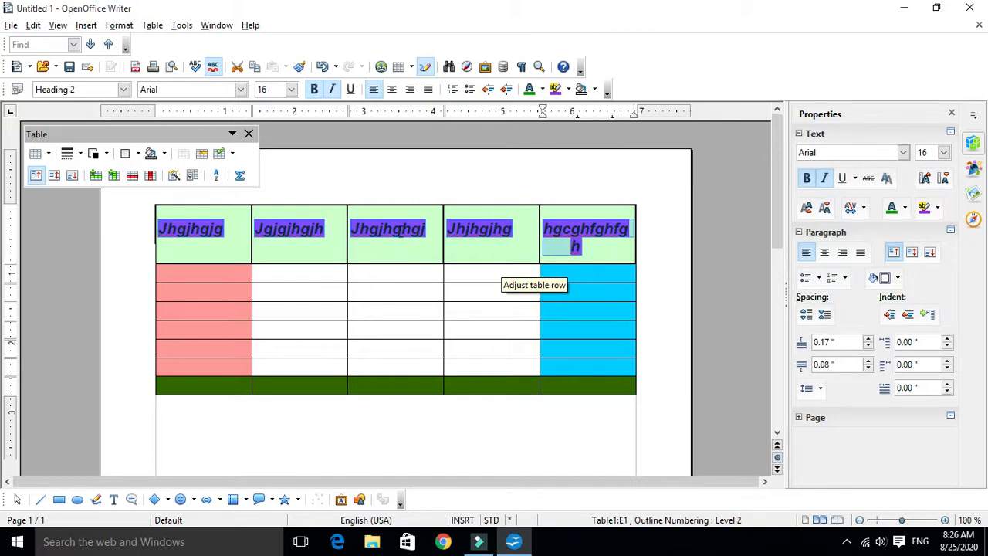
pyautogui.click(568, 90)
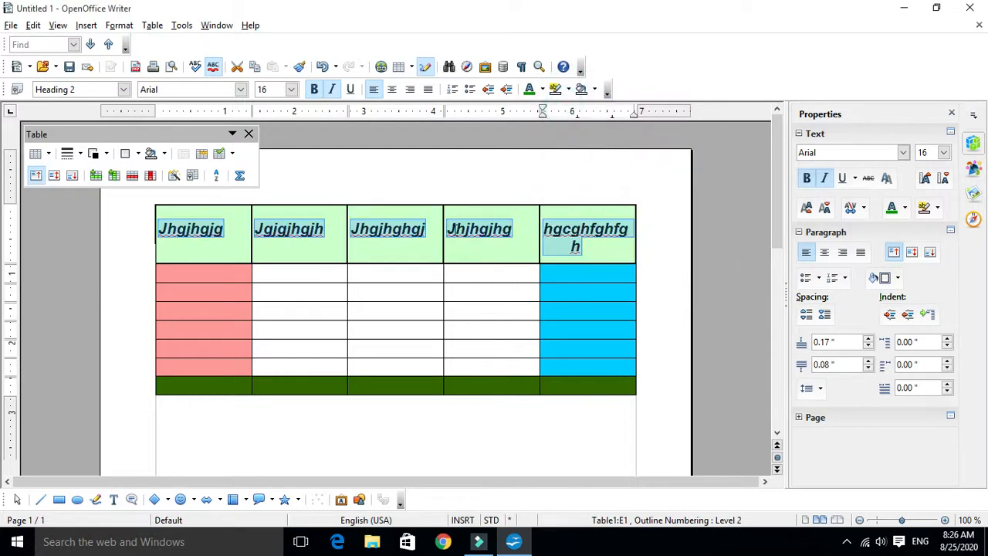
# Step: Give the first row's paragraphs a dark brown background and clear the text selection
pyautogui.click(596, 94)
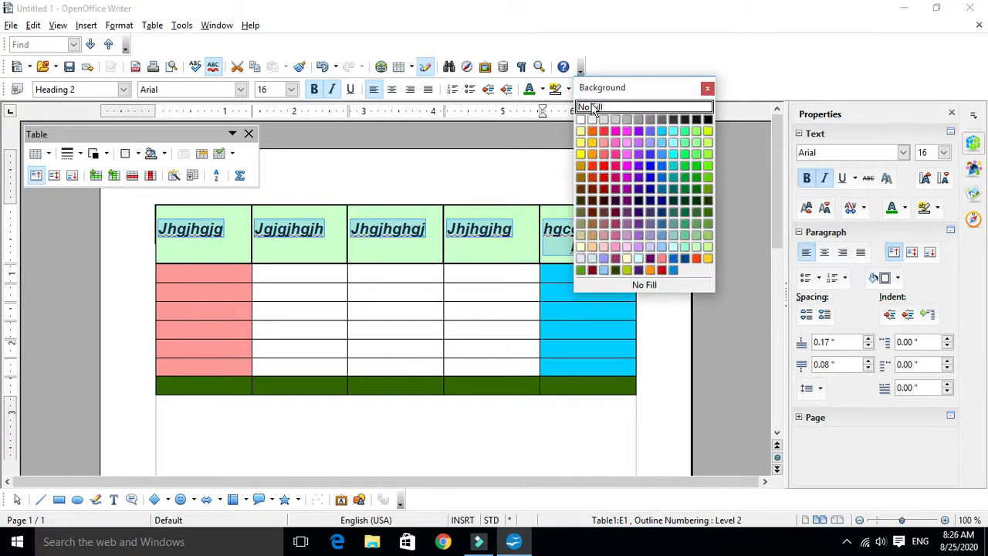
pyautogui.click(593, 213)
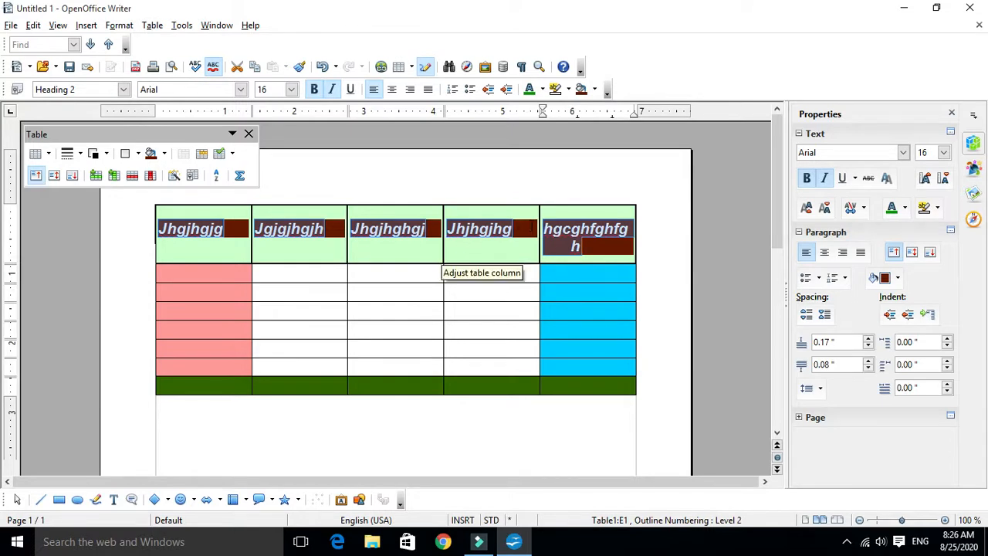
pyautogui.click(486, 254)
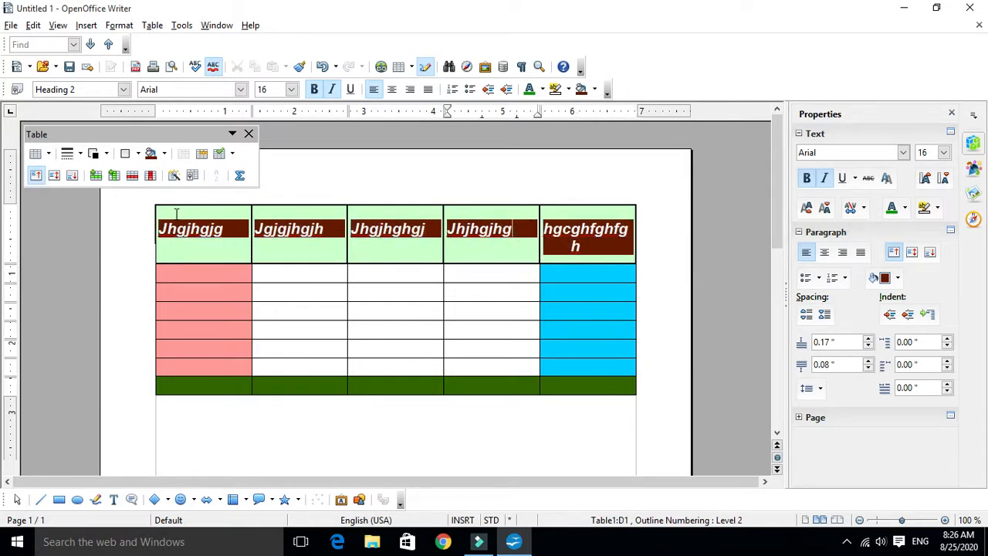
# Step: Select the table's entire first row and change its cell background to light pink
pyautogui.moveTo(165, 217); pyautogui.dragTo(583, 266)
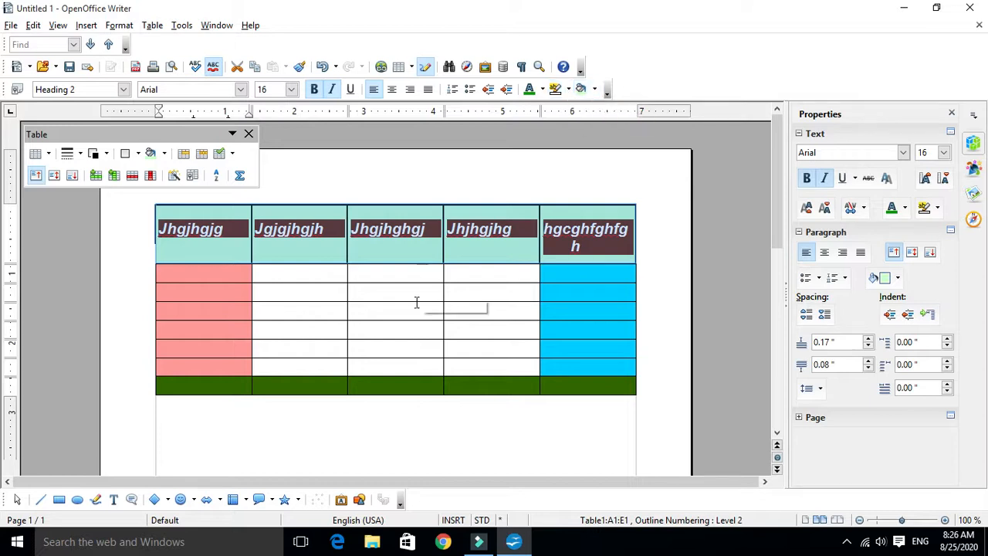
pyautogui.click(363, 307)
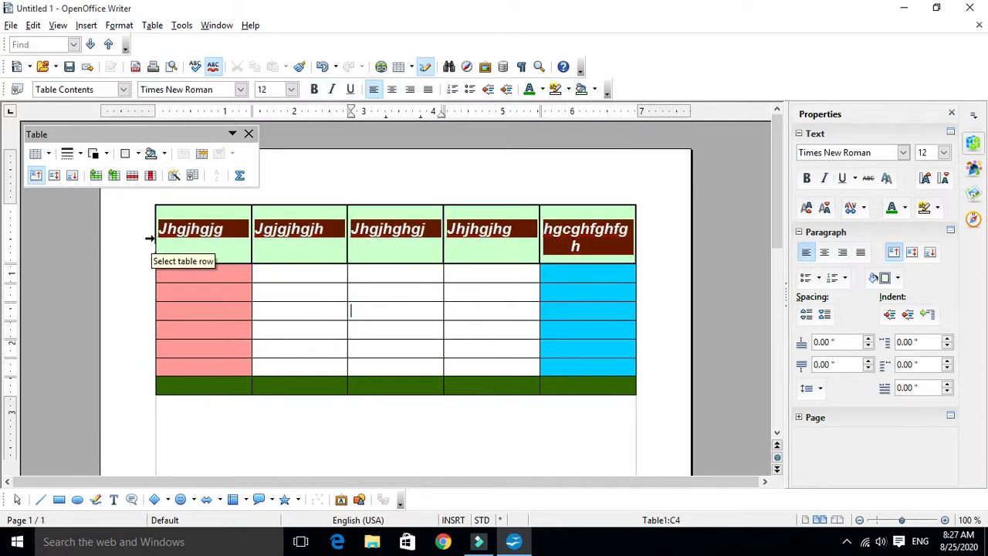
pyautogui.click(148, 237)
pyautogui.click(599, 89)
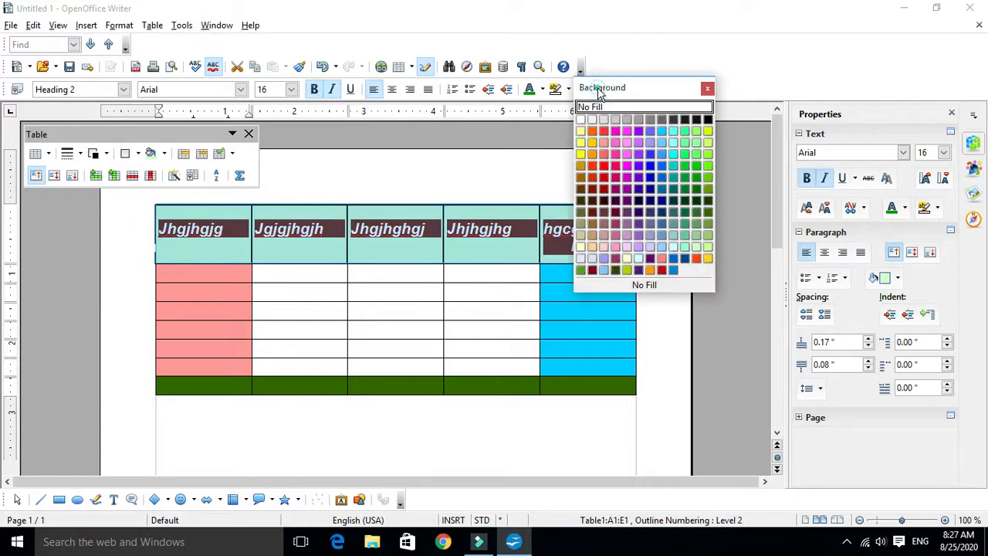
pyautogui.click(626, 247)
pyautogui.click(491, 296)
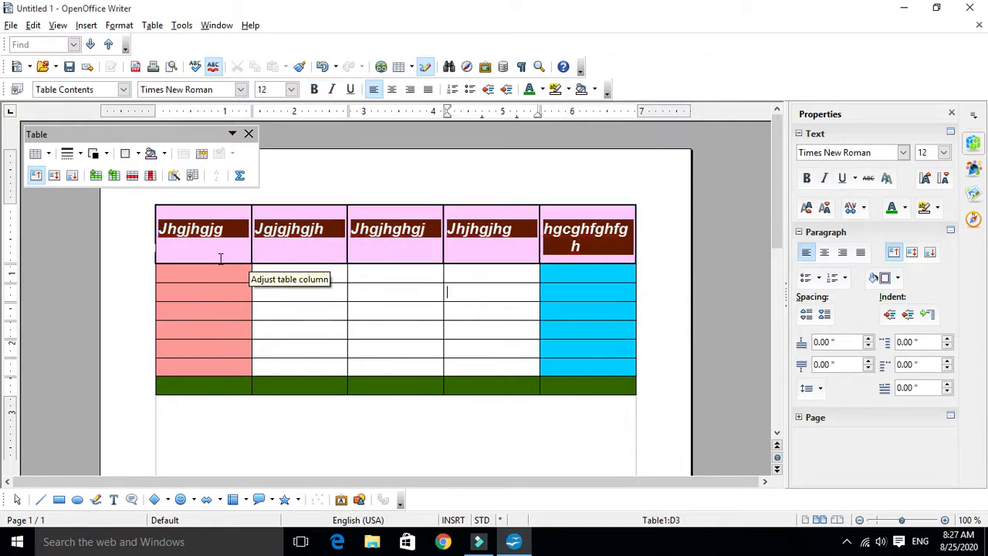
pyautogui.moveTo(154, 224); pyautogui.dragTo(594, 250)
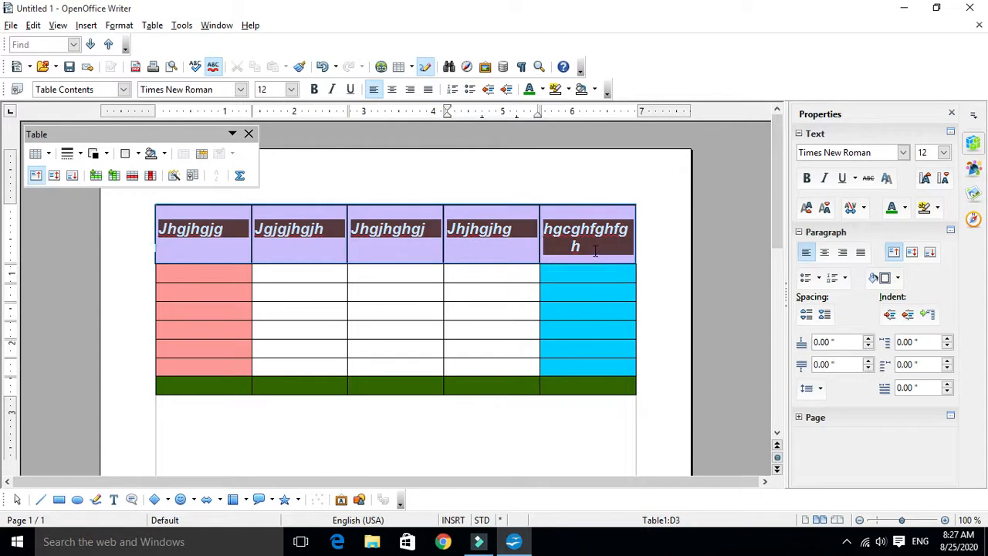
pyautogui.click(318, 314)
pyautogui.moveTo(158, 228); pyautogui.dragTo(572, 246)
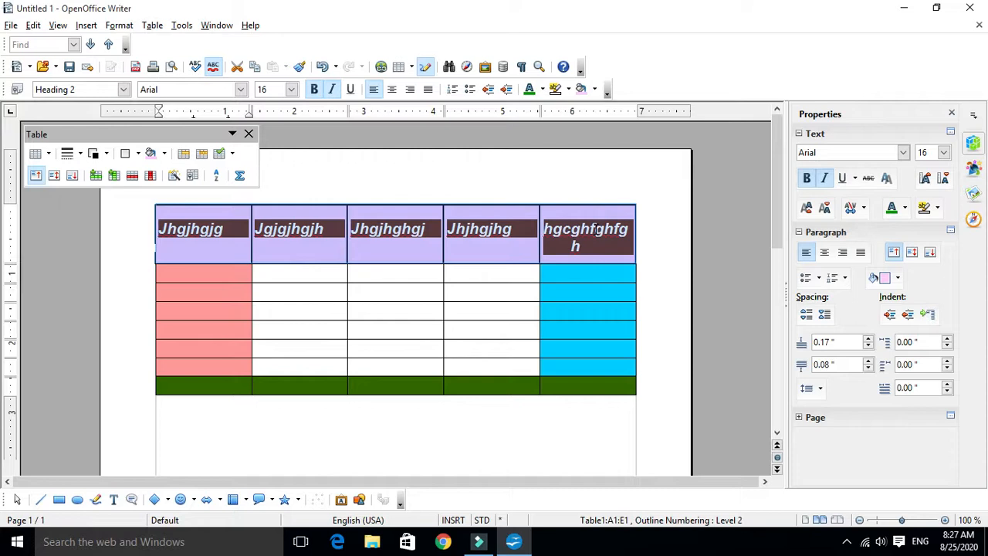
pyautogui.click(278, 293)
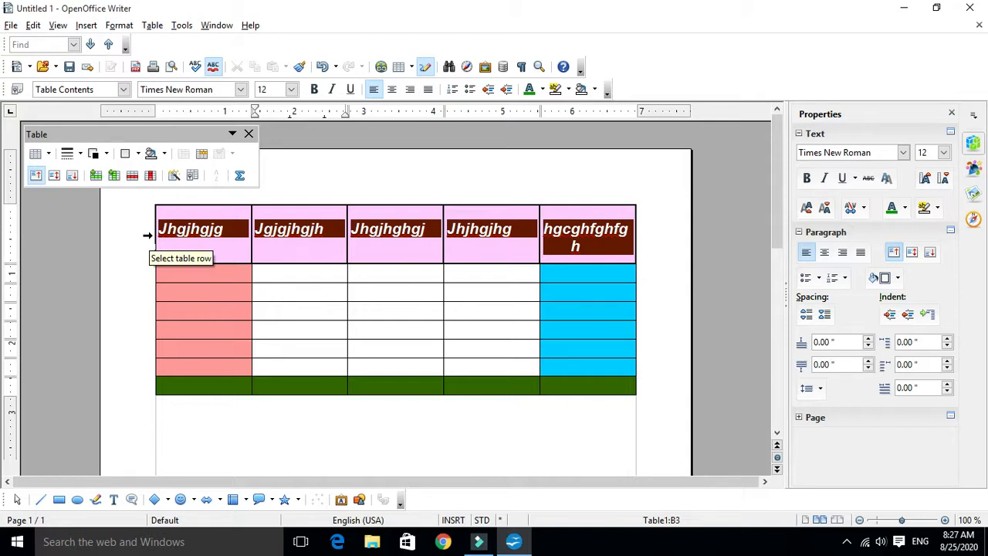
# Step: Select the table's entire second column, change its cell background to yellow, and clear the selection
pyautogui.click(146, 235)
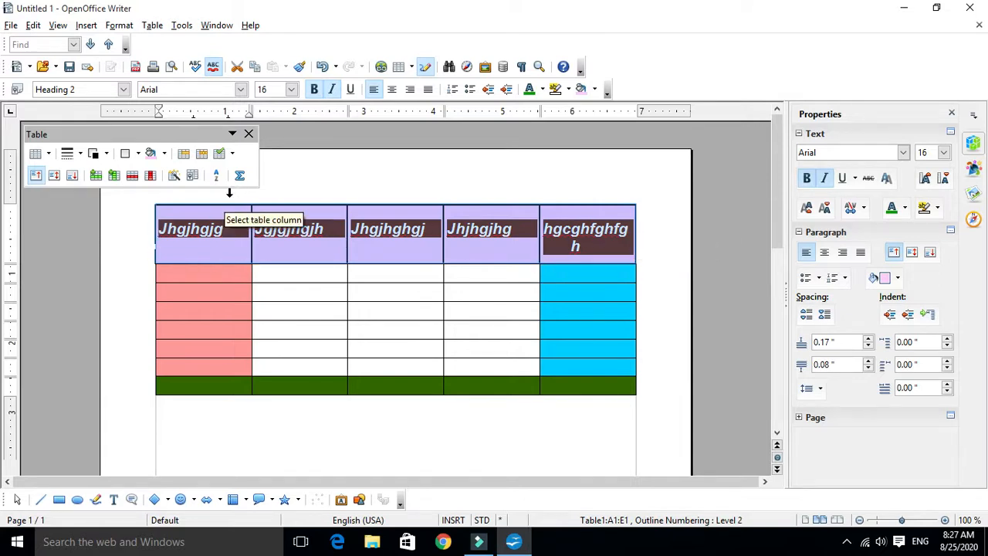
pyautogui.click(309, 195)
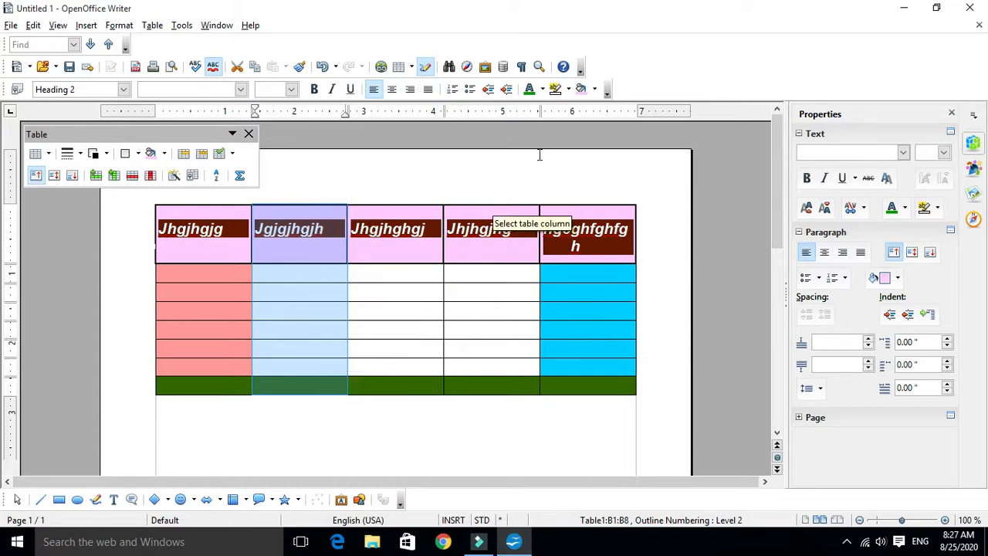
pyautogui.click(593, 88)
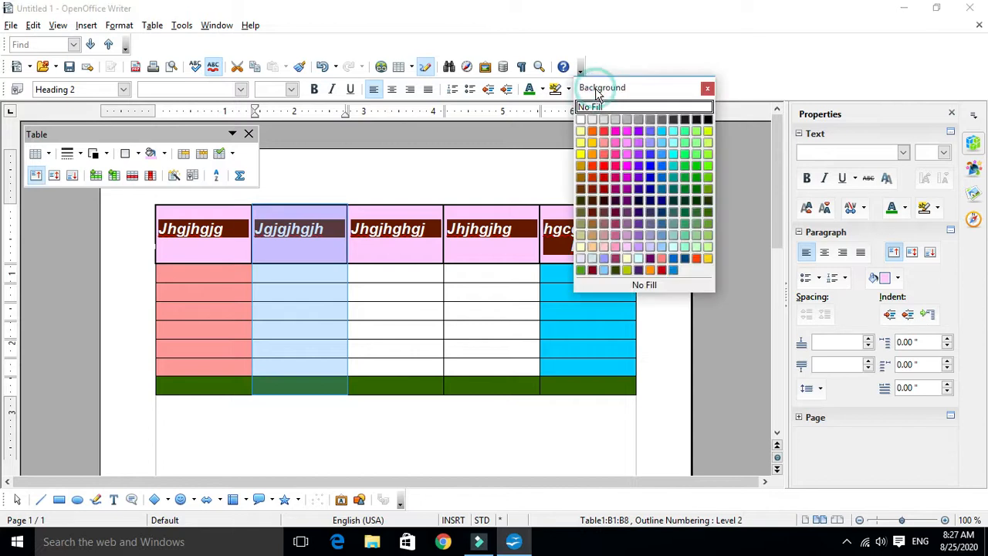
pyautogui.click(580, 142)
pyautogui.click(391, 356)
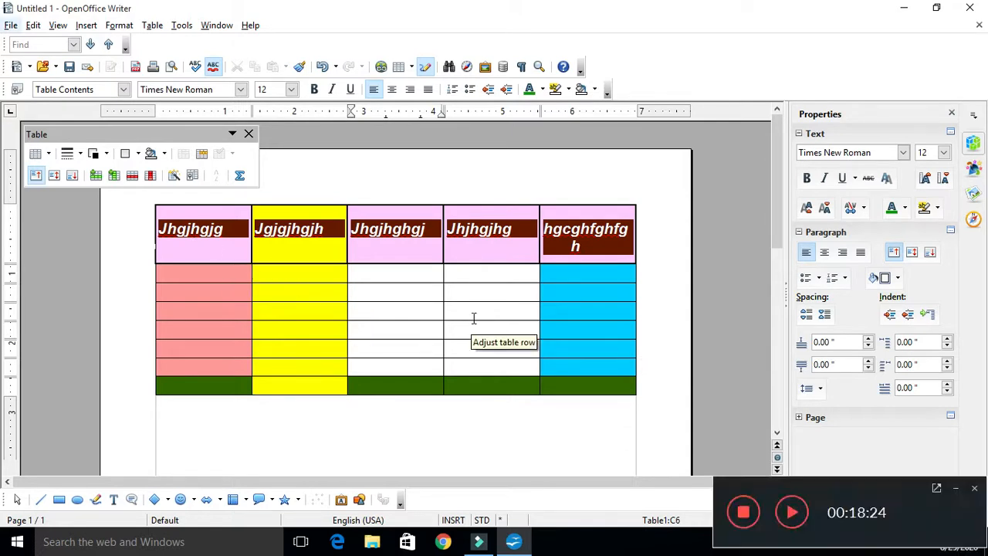
# Step: Look through the border options available for the table's first row
pyautogui.click(146, 219)
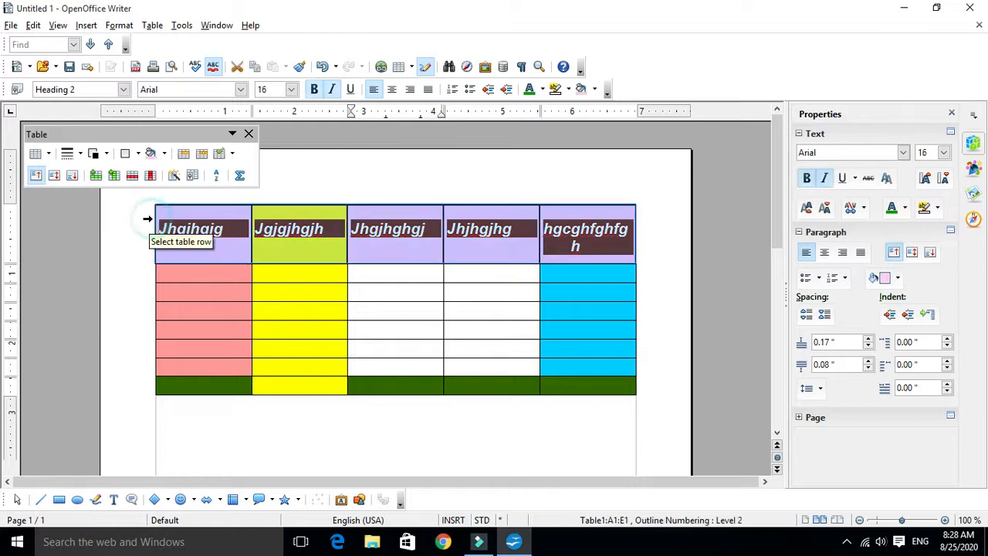
pyautogui.click(140, 155)
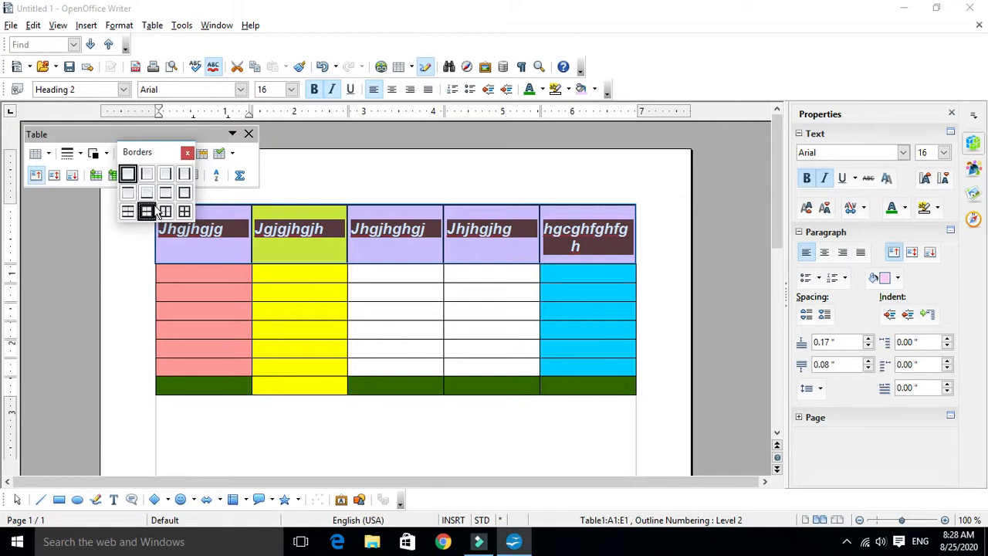
pyautogui.click(324, 171)
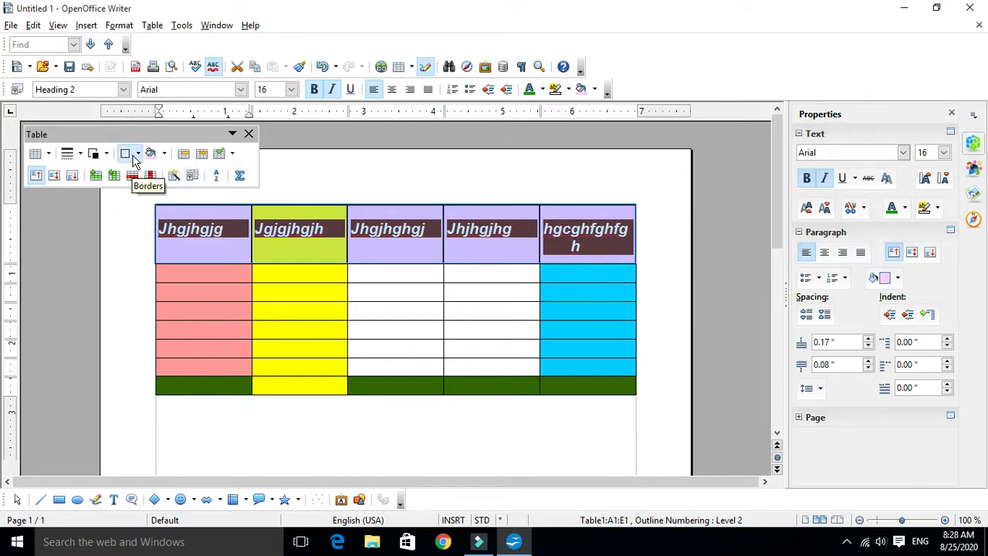
pyautogui.click(149, 226)
pyautogui.click(149, 225)
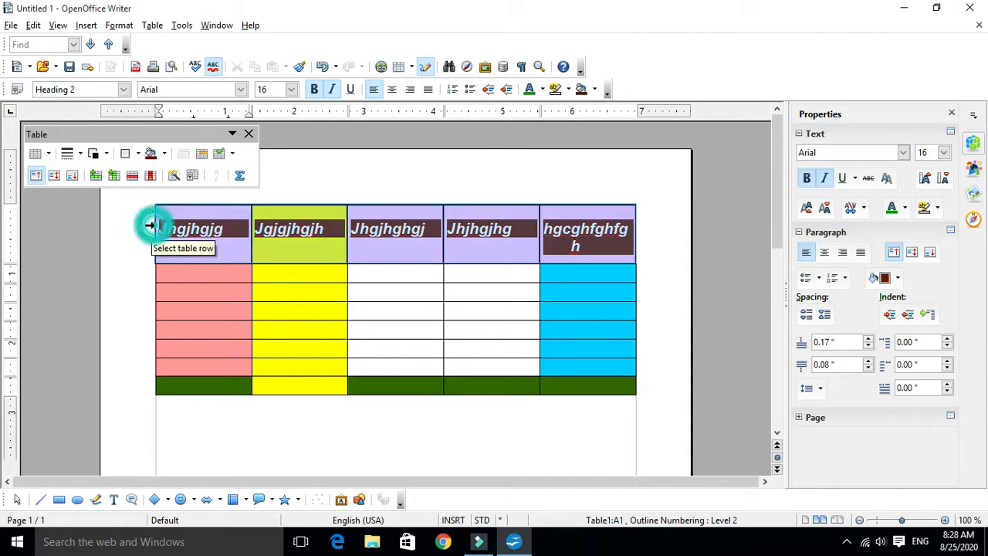
pyautogui.click(139, 154)
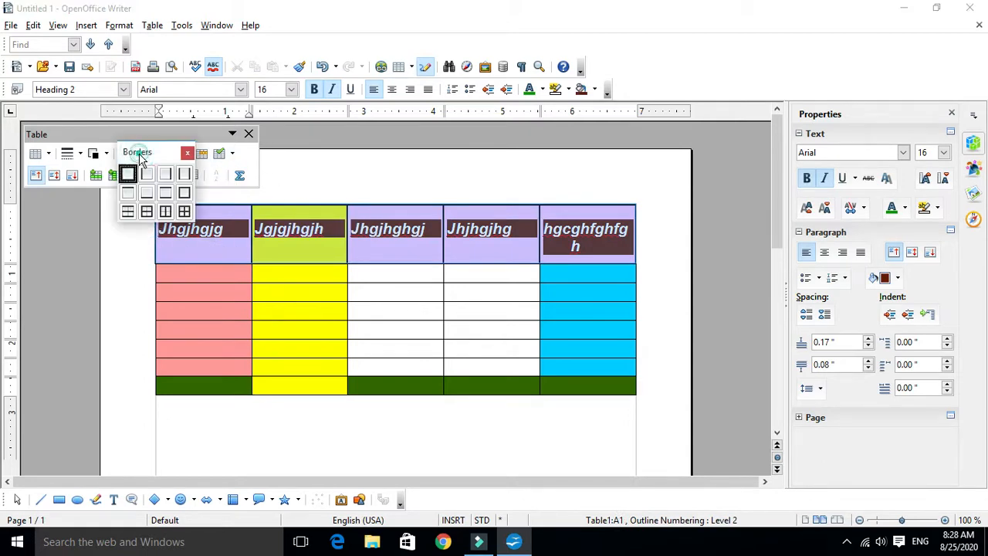
pyautogui.click(148, 217)
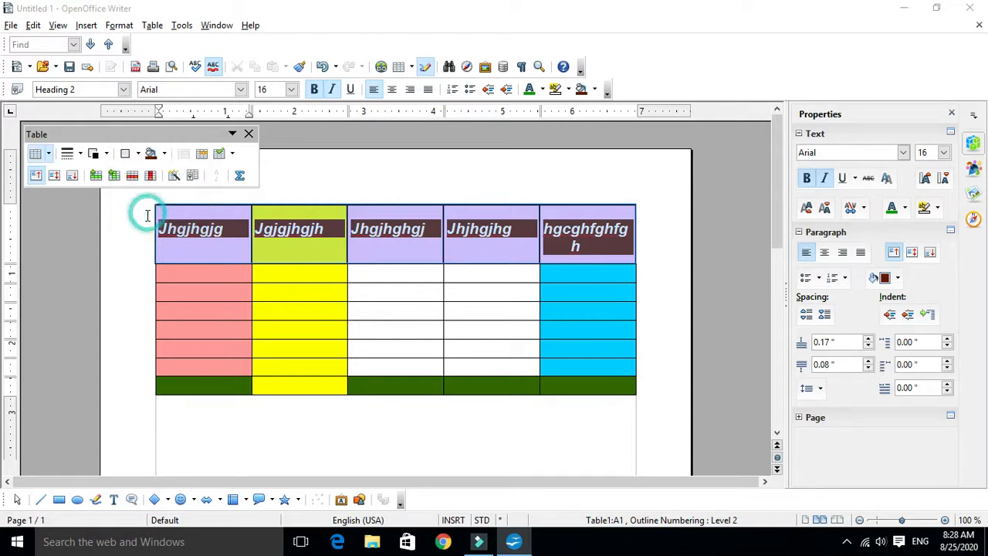
pyautogui.click(481, 330)
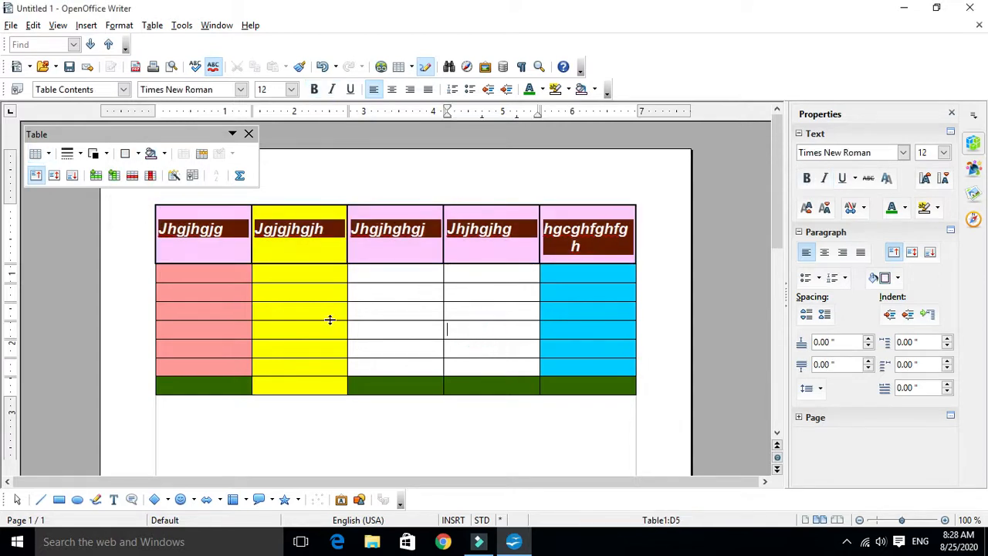
# Step: Apply the top border option to the cell in the table's fourth column and fifth row
pyautogui.click(133, 153)
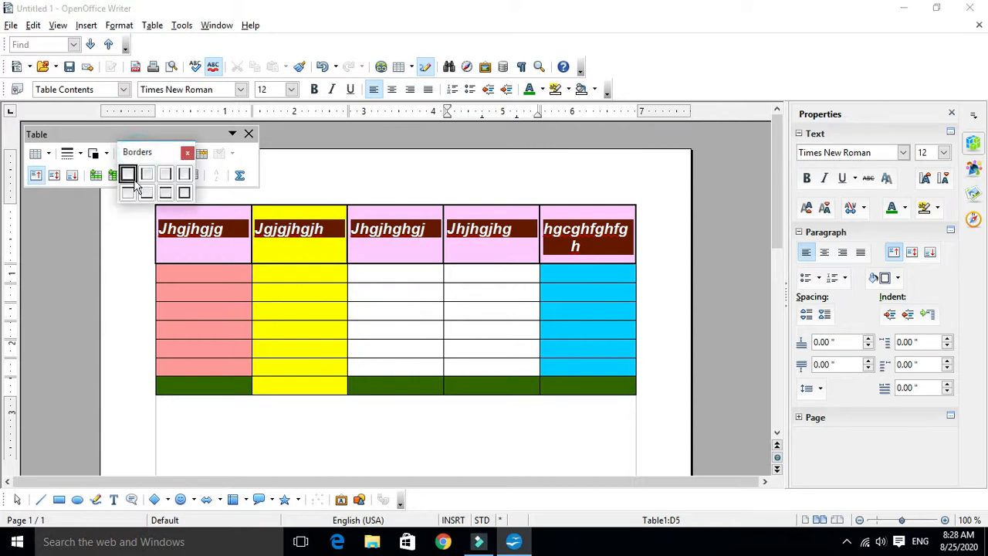
pyautogui.click(127, 193)
pyautogui.click(429, 175)
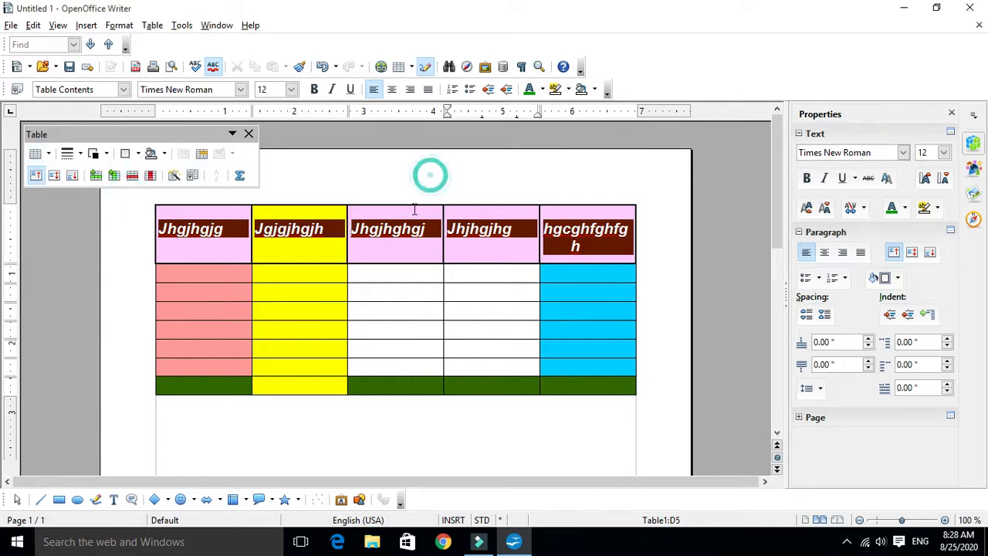
# Step: Change the border color of the table's entire first row to blue and place the cursor below the table
pyautogui.click(148, 234)
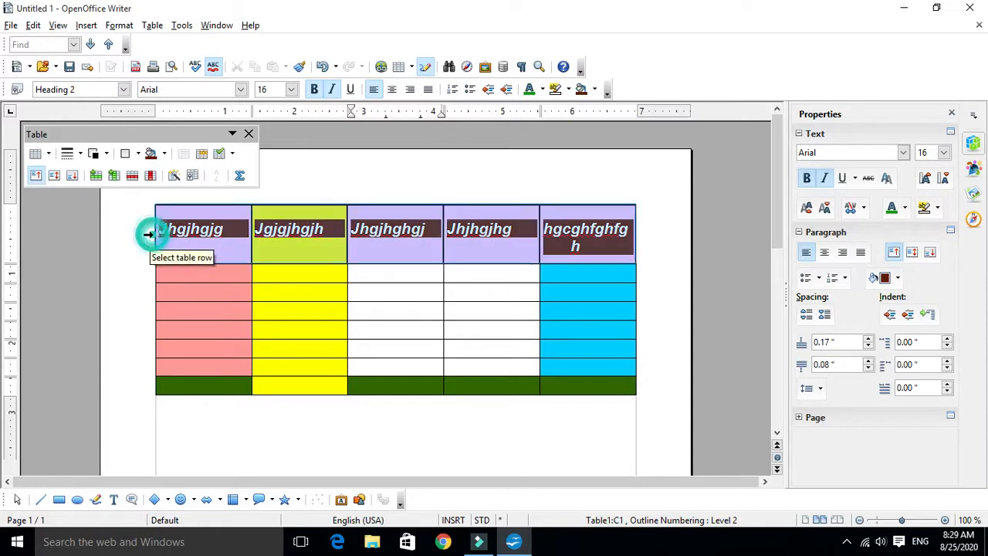
pyautogui.click(108, 157)
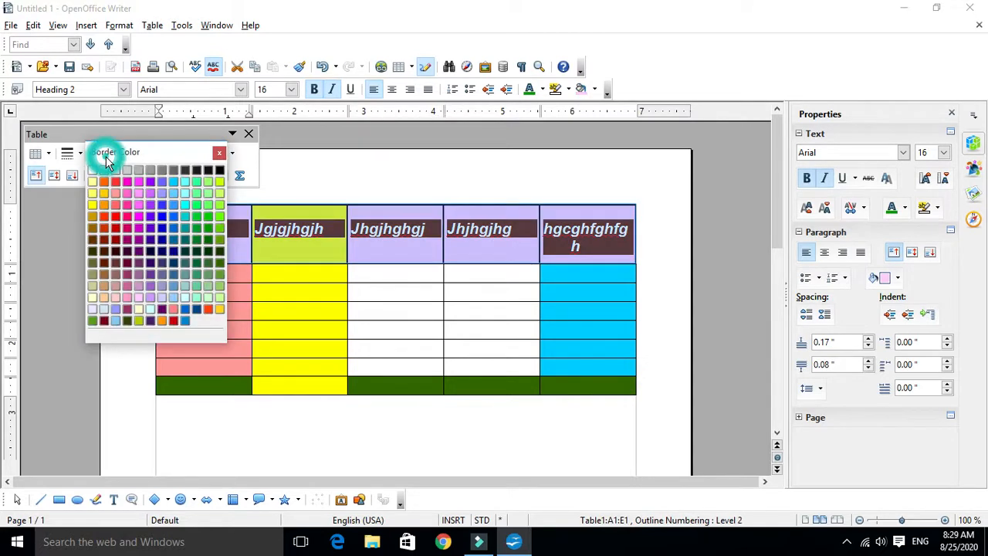
pyautogui.click(163, 206)
pyautogui.click(381, 253)
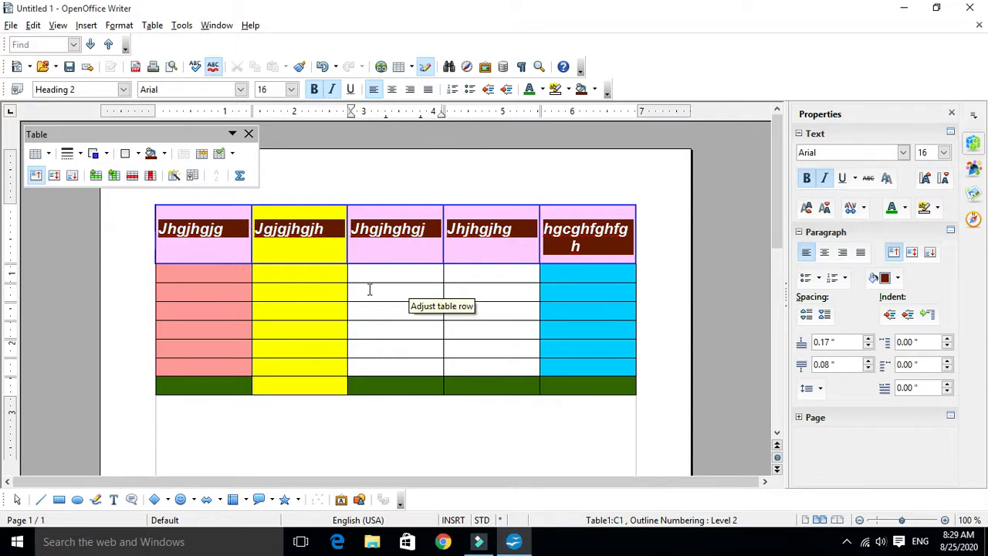
pyautogui.scroll(-2, 264, 355)
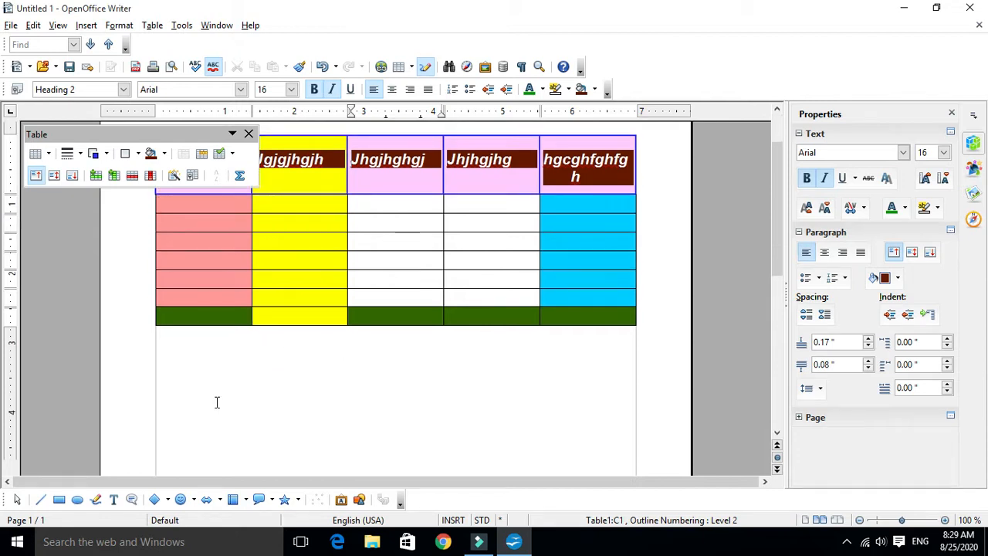
pyautogui.click(218, 363)
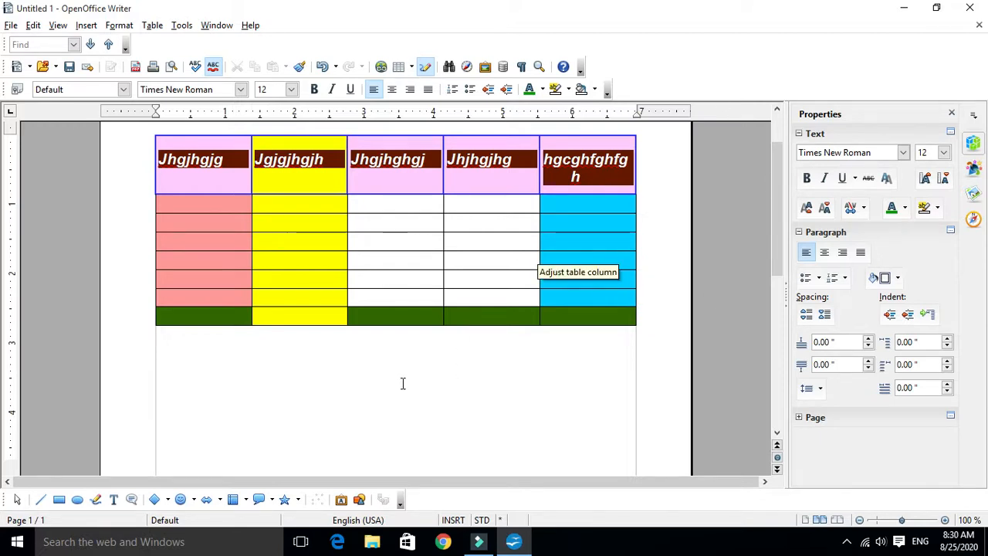
pyautogui.click(11, 27)
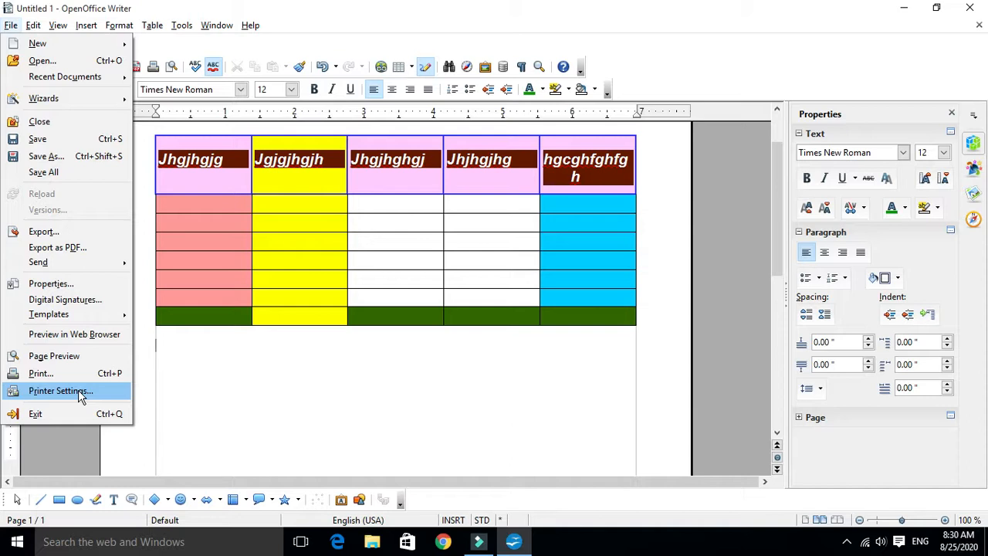
pyautogui.click(73, 372)
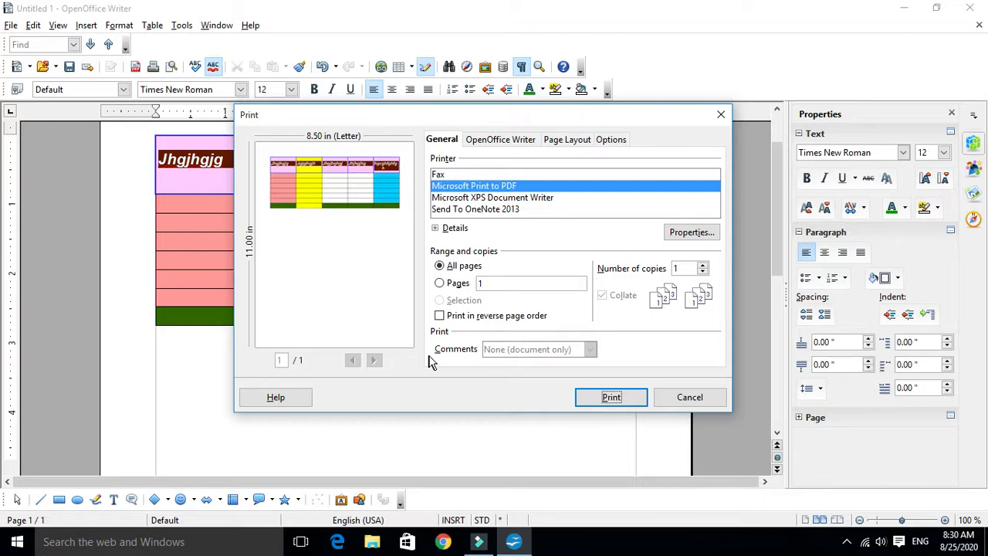
pyautogui.click(690, 396)
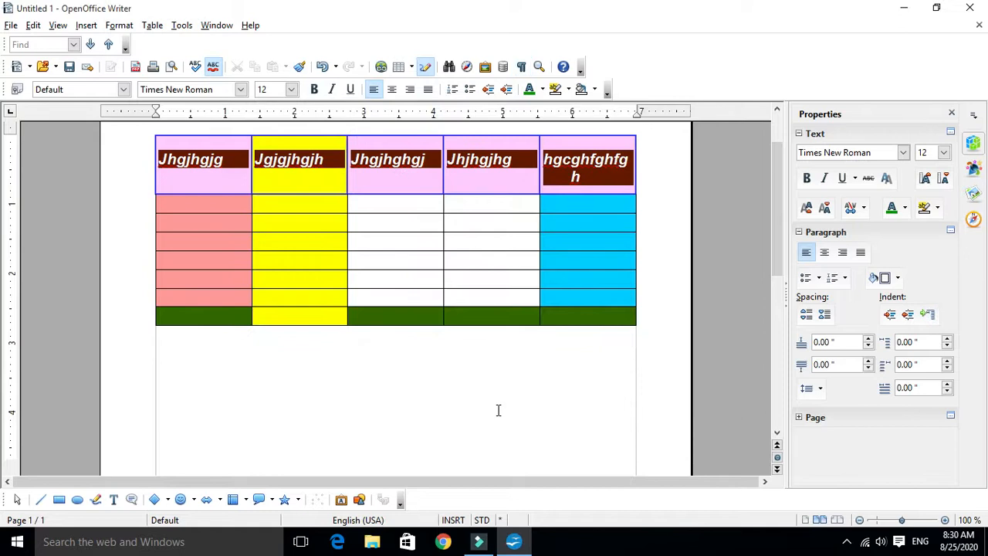
# Step: Open the print settings, select Send To OneNote 2013 as the printer, and expand the printer details
pyautogui.hotkey('ctrl', 'p')
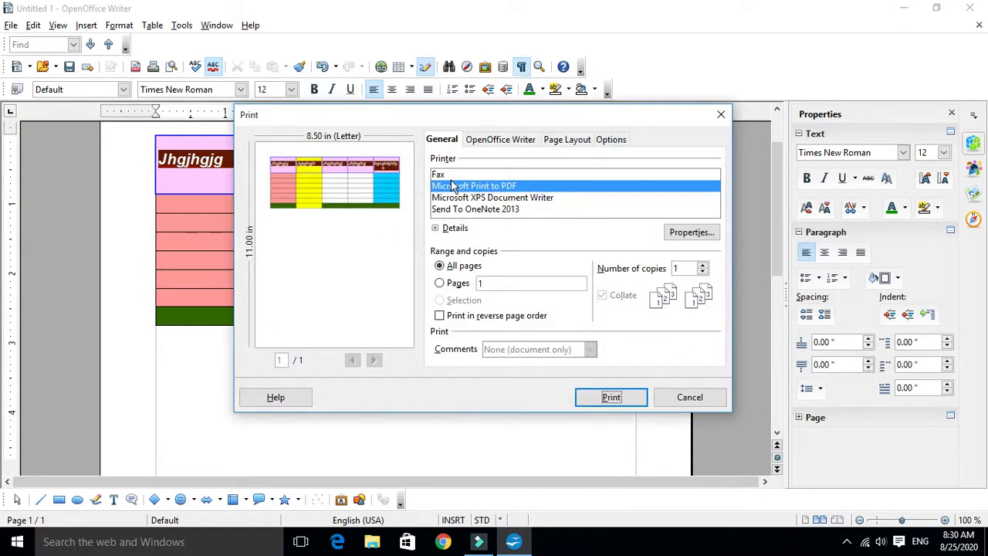
pyautogui.moveTo(450, 118); pyautogui.dragTo(402, 127)
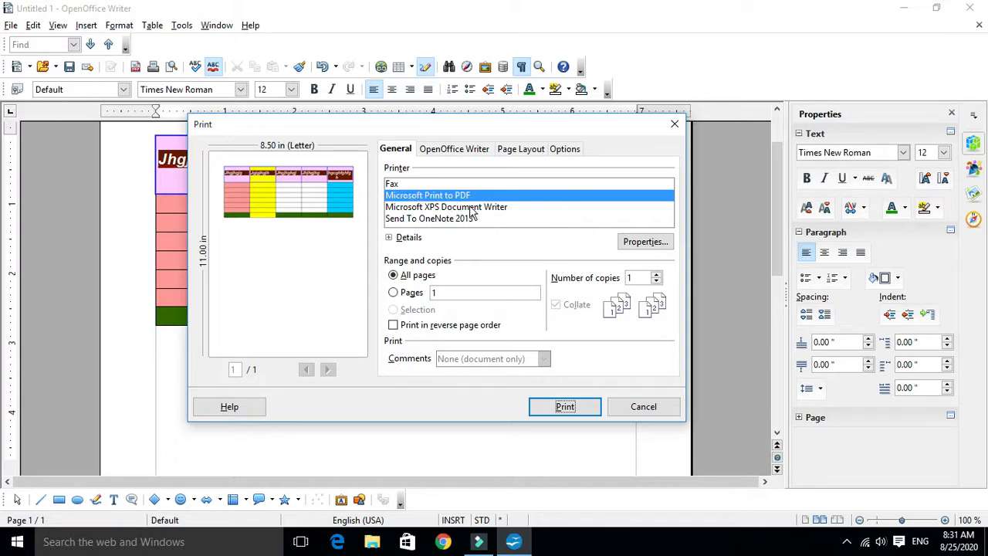
pyautogui.click(417, 184)
pyautogui.click(426, 196)
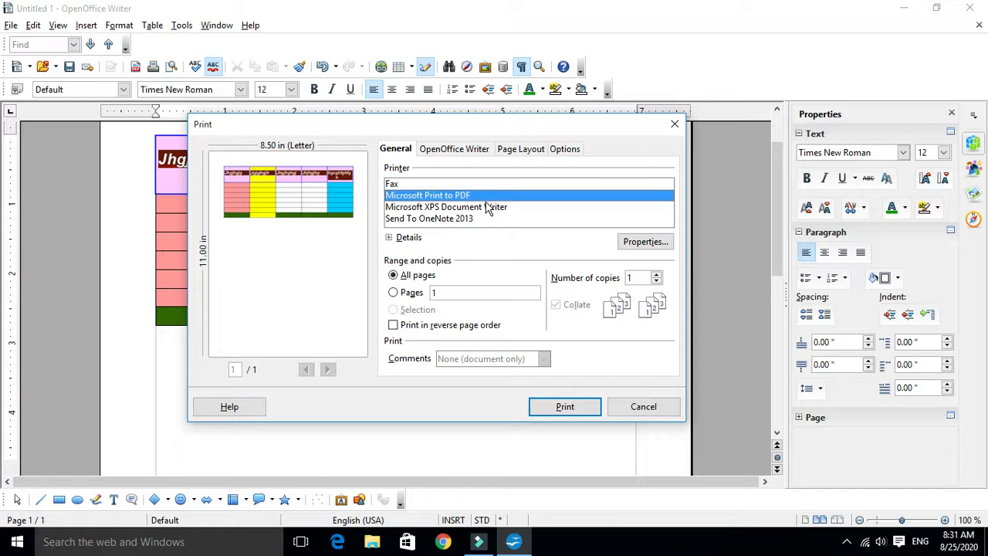
pyautogui.click(446, 186)
pyautogui.click(443, 197)
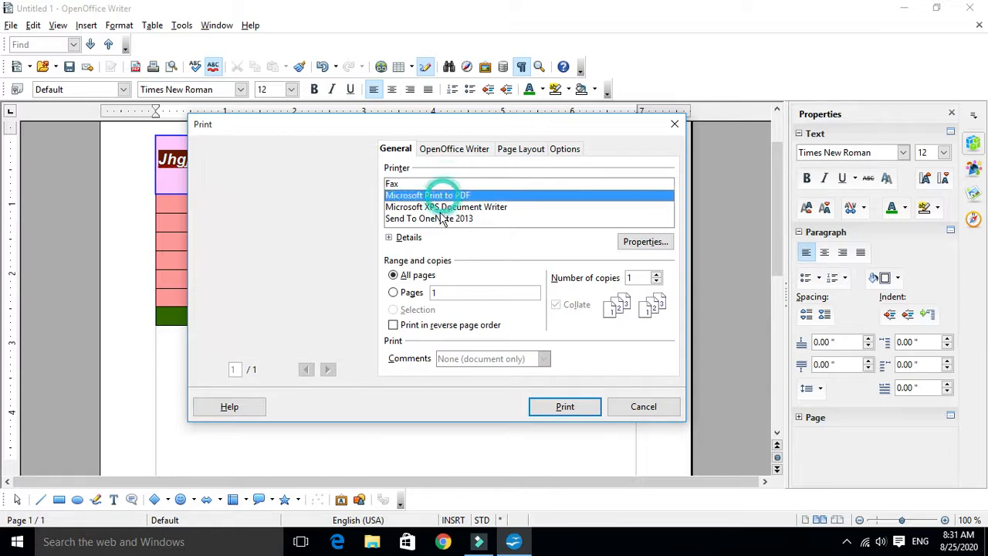
pyautogui.click(440, 207)
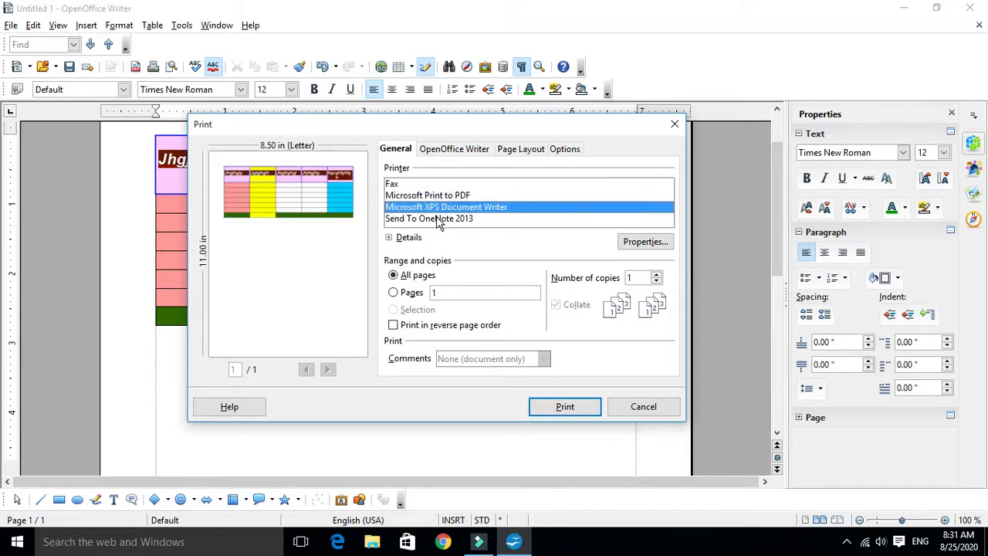
pyautogui.click(436, 219)
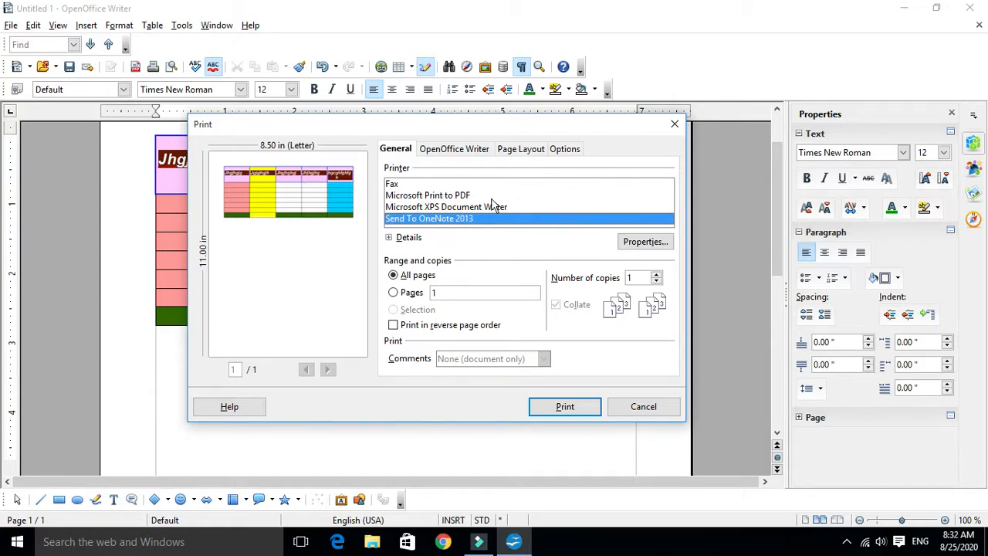
pyautogui.click(391, 239)
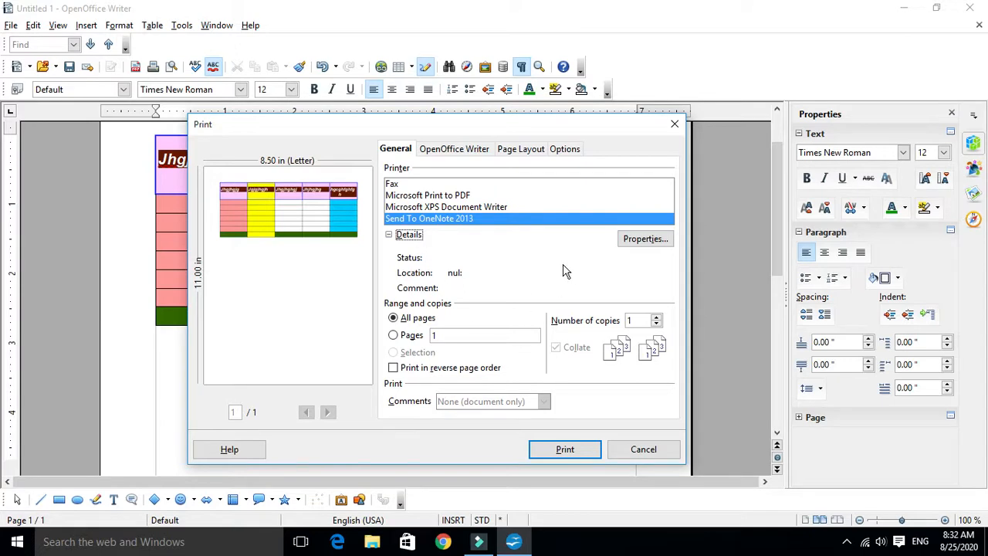
# Step: Limit printing to specific pages instead of all pages and enter the range 1-5
pyautogui.click(394, 335)
pyautogui.click(393, 319)
pyautogui.click(393, 335)
pyautogui.click(460, 337)
pyautogui.write('-5')
# Step: Replace the page range with the individual pages 1,5,7,10
pyautogui.click(446, 337)
pyautogui.moveTo(449, 336); pyautogui.dragTo(429, 337)
pyautogui.click(457, 334)
pyautogui.doubleClick(458, 334)
pyautogui.write('1,5,')
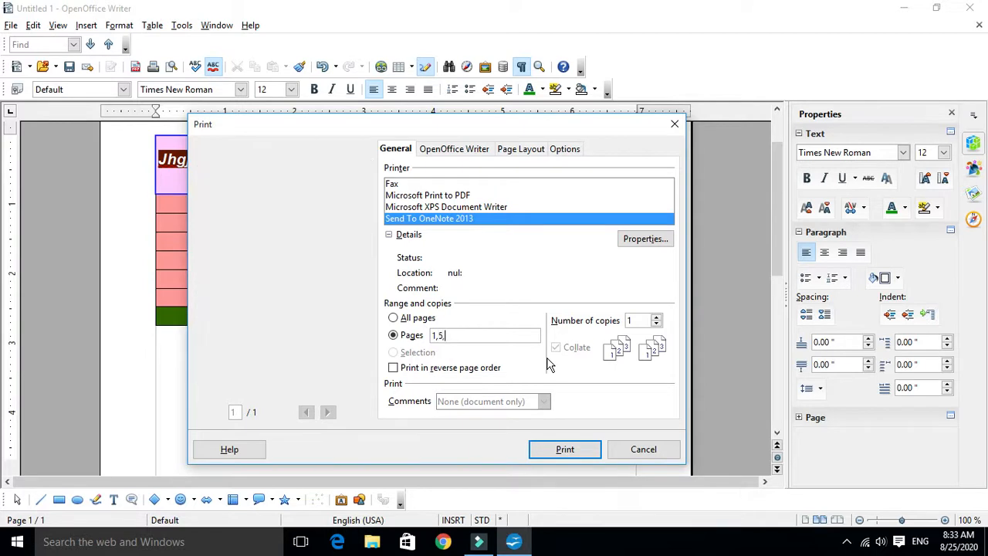
pyautogui.write('7,10')
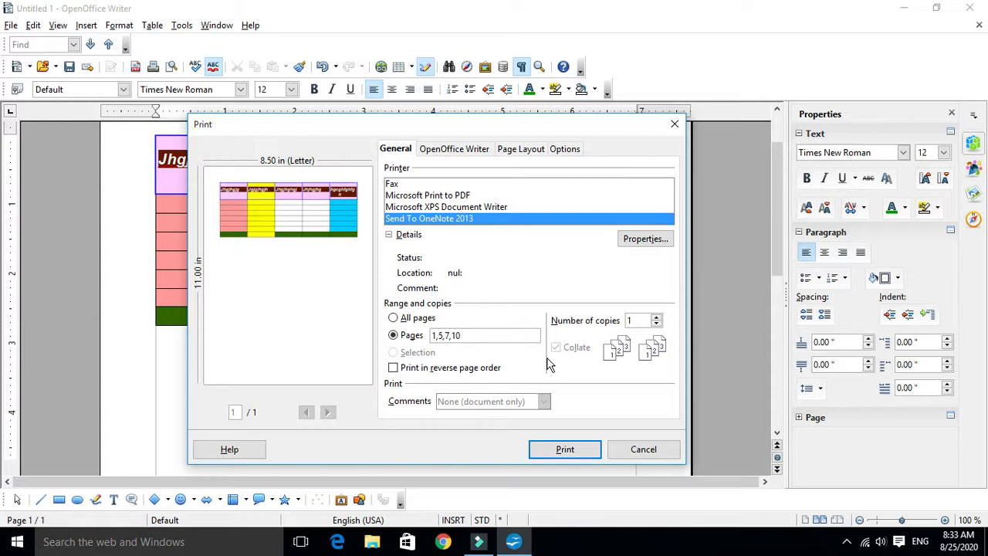
pyautogui.moveTo(465, 336); pyautogui.dragTo(430, 342)
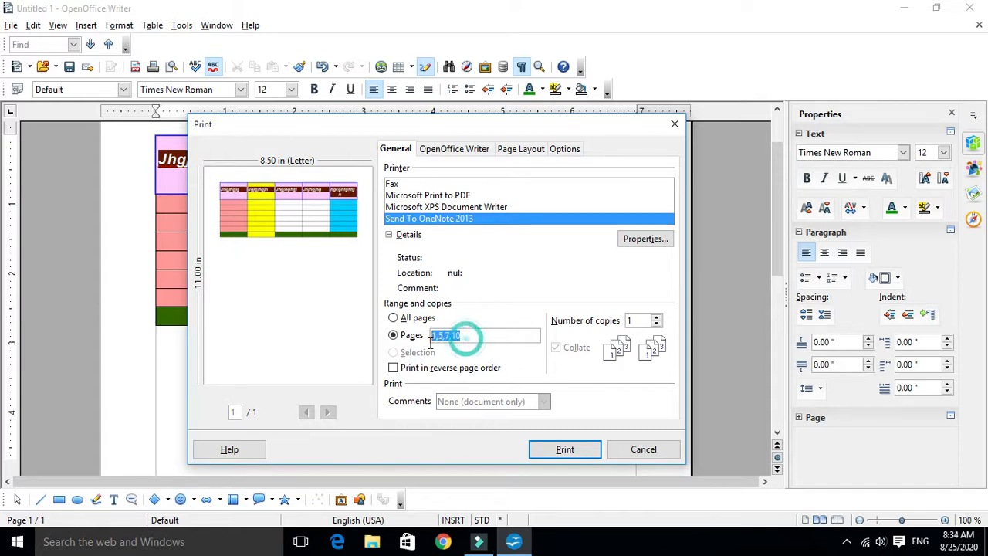
pyautogui.click(441, 334)
pyautogui.click(447, 334)
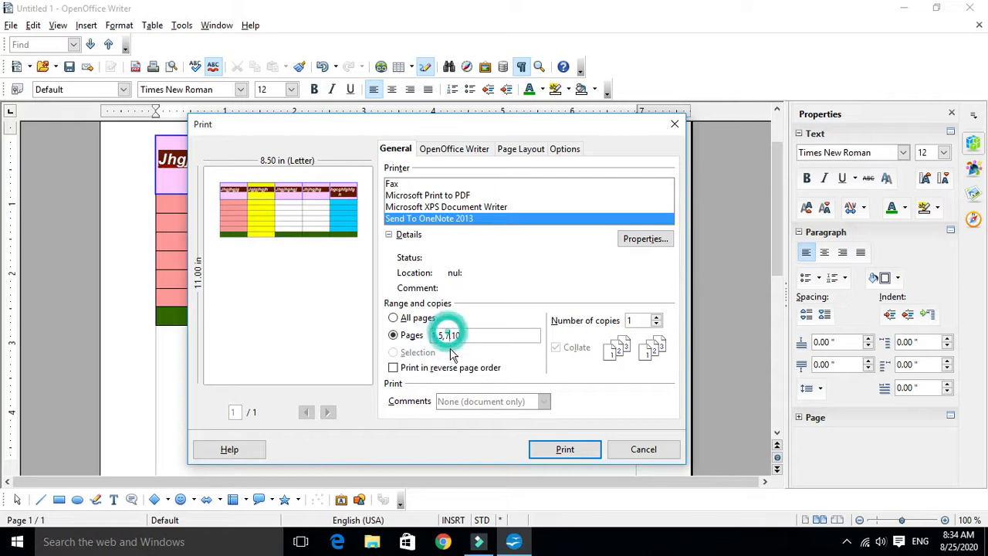
pyautogui.click(457, 337)
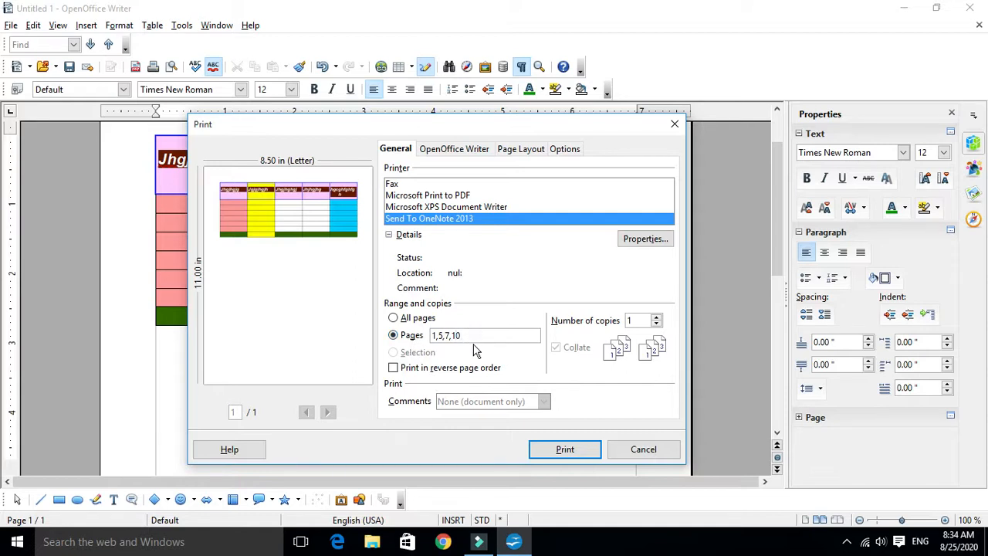
pyautogui.moveTo(487, 335); pyautogui.dragTo(430, 336)
pyautogui.click(637, 321)
pyautogui.doubleClick(476, 333)
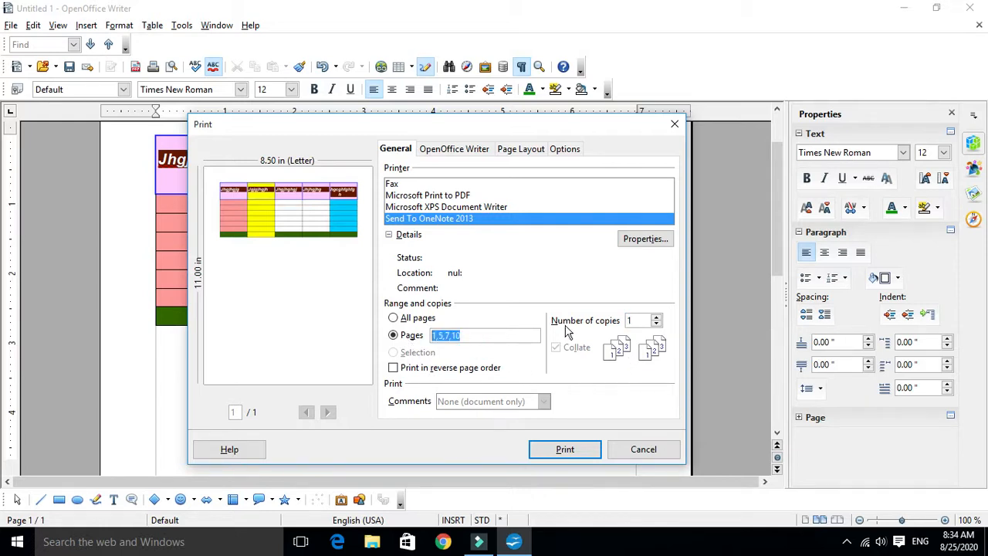
pyautogui.moveTo(493, 333); pyautogui.dragTo(418, 345)
pyautogui.click(639, 319)
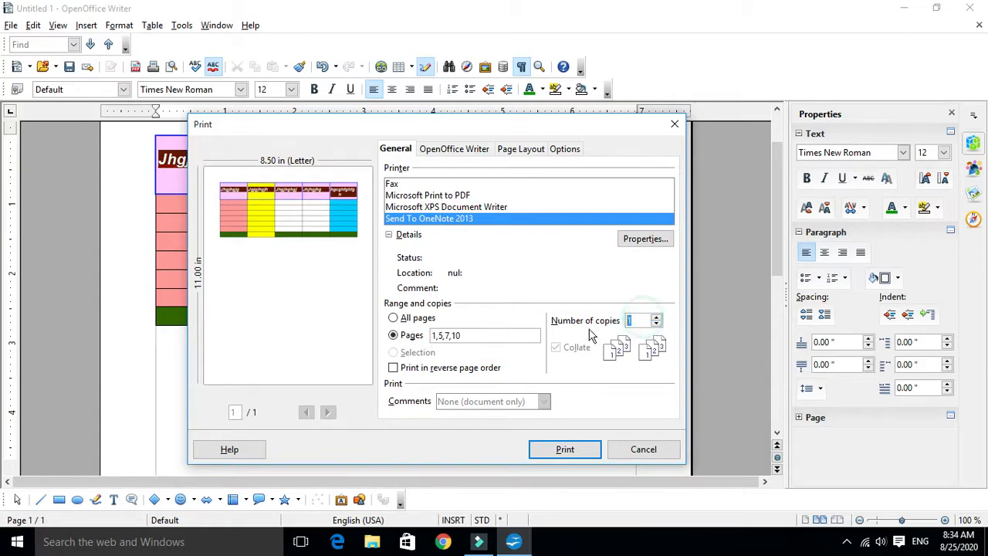
# Step: Raise the number of copies for the print job, and return it to 1
pyautogui.click(656, 317)
pyautogui.click(655, 317)
pyautogui.click(655, 318)
pyautogui.click(657, 322)
pyautogui.click(657, 322)
pyautogui.click(657, 322)
pyautogui.click(658, 319)
pyautogui.click(657, 322)
pyautogui.click(657, 325)
pyautogui.click(658, 324)
pyautogui.click(658, 324)
pyautogui.click(658, 324)
pyautogui.click(658, 324)
# Step: Open the Send To OneNote 2013 printer properties, switch the orientation to Landscape, and set it back to Portrait
pyautogui.click(646, 239)
pyautogui.moveTo(430, 135); pyautogui.dragTo(452, 130)
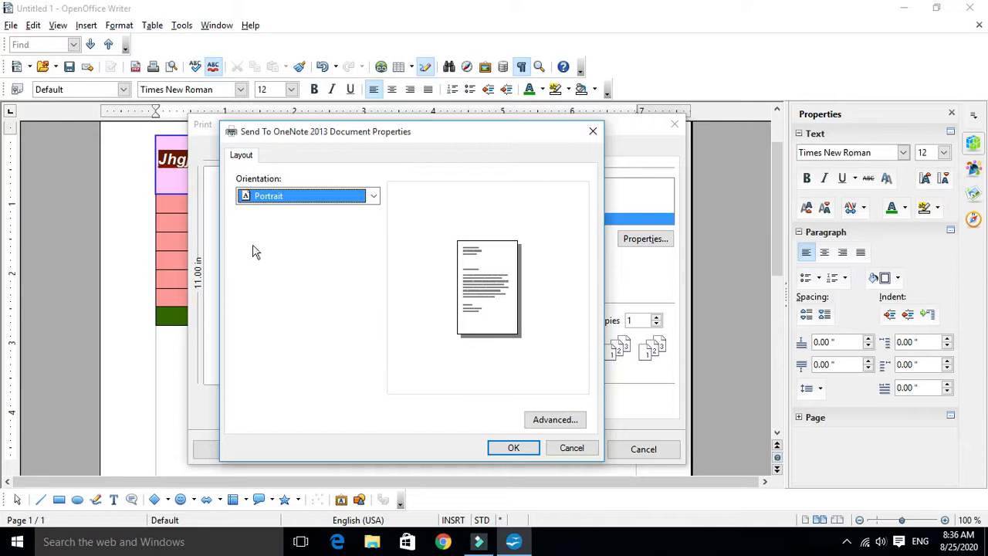
pyautogui.click(286, 199)
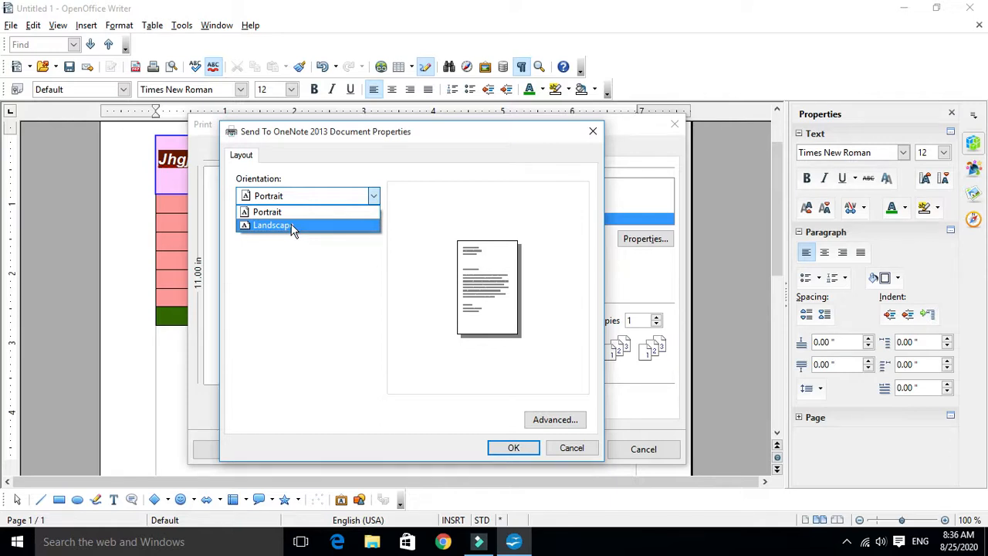
pyautogui.click(286, 226)
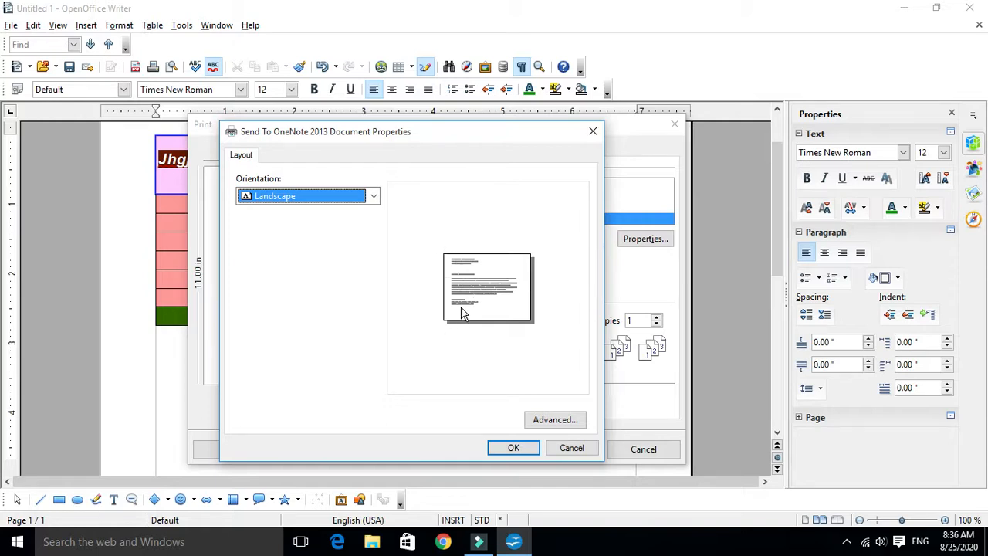
pyautogui.click(372, 198)
pyautogui.click(312, 213)
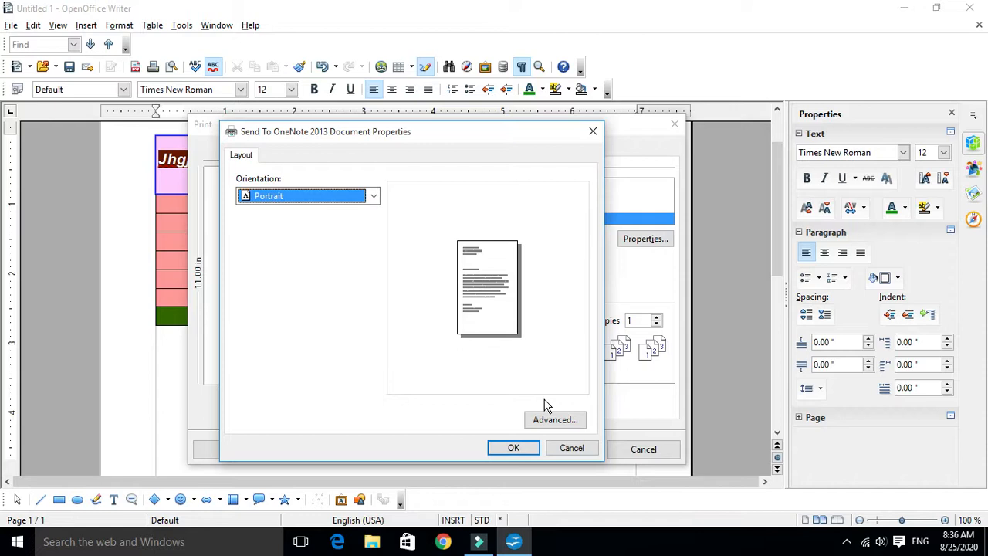
# Step: Set the paper size to A4 in the printer's advanced options, accept the printer properties, and close the print settings without printing
pyautogui.click(548, 424)
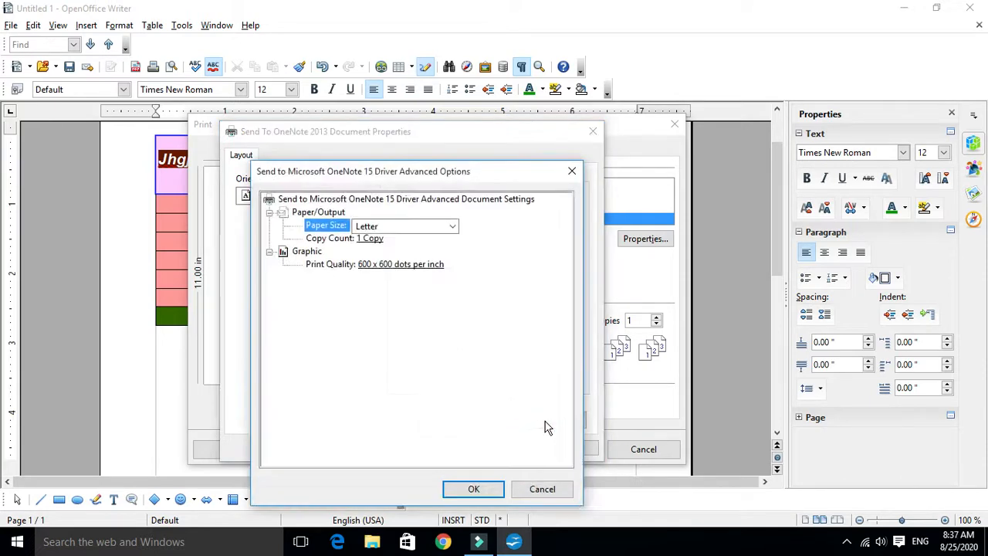
pyautogui.moveTo(406, 176); pyautogui.dragTo(294, 165)
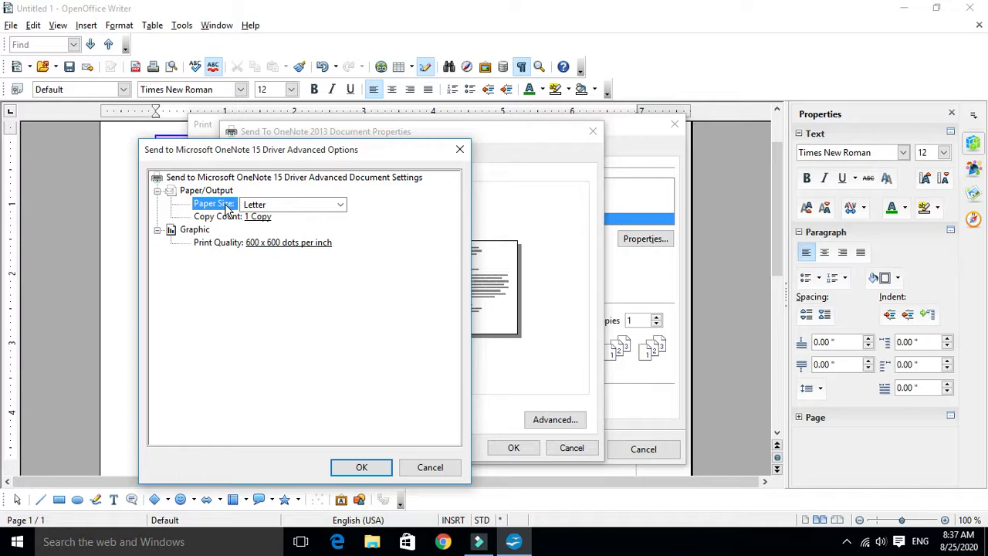
pyautogui.click(284, 204)
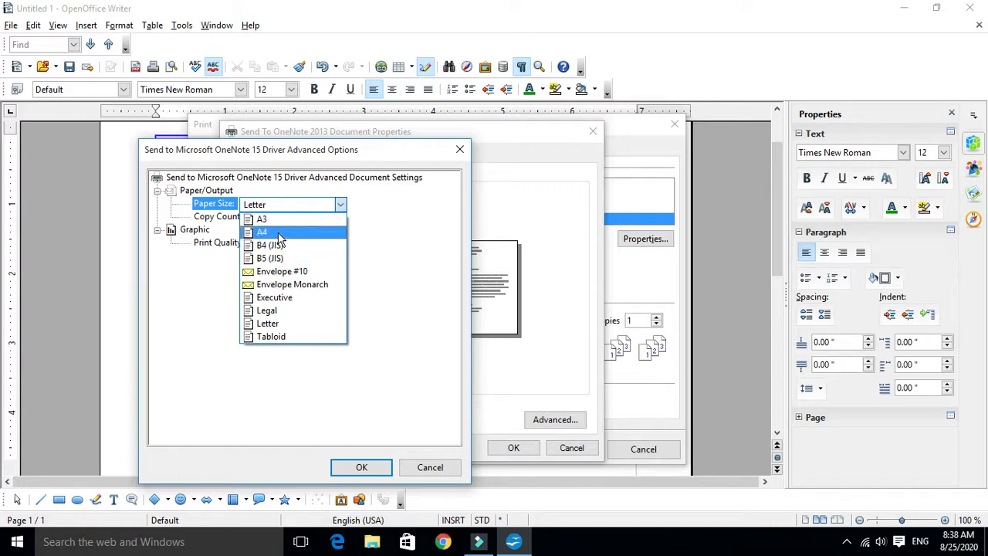
pyautogui.click(277, 234)
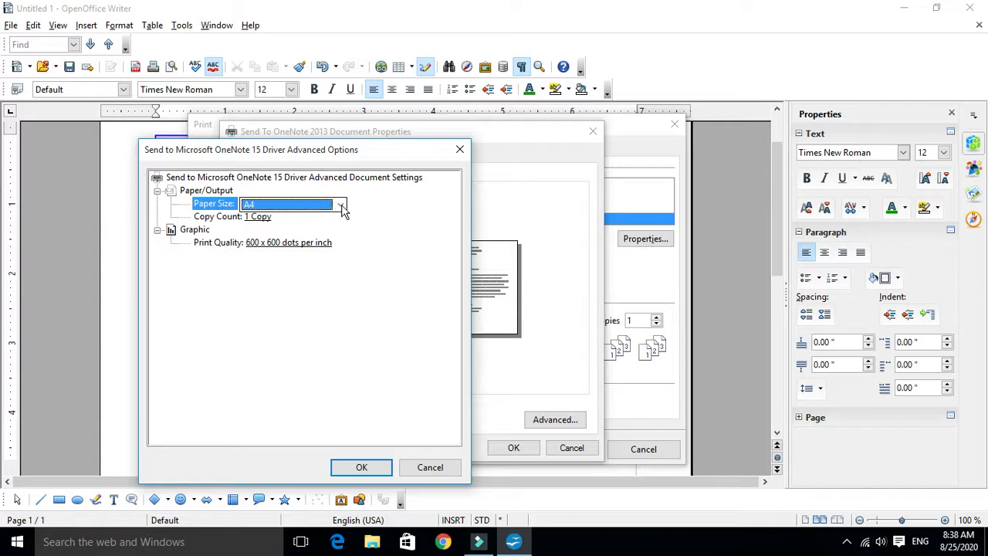
pyautogui.click(366, 468)
pyautogui.click(513, 448)
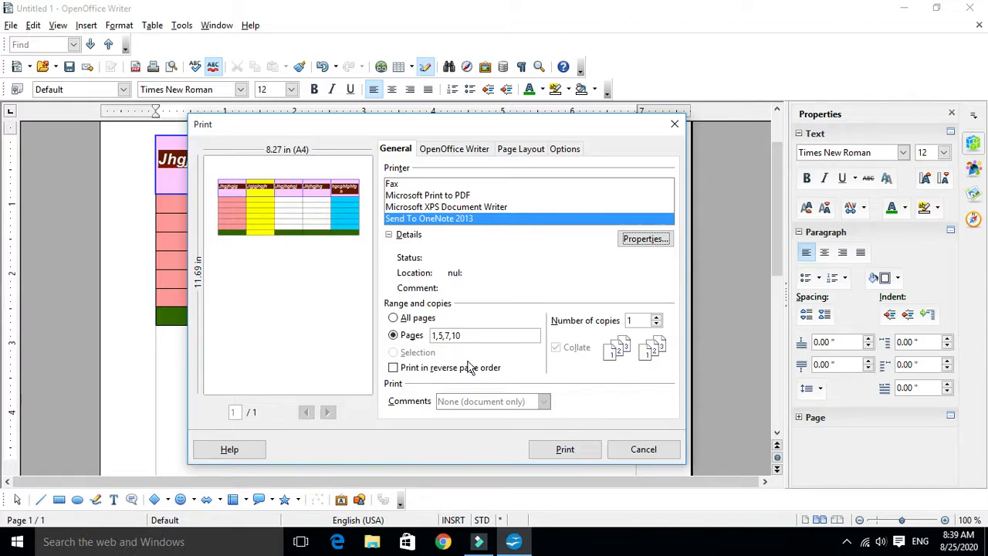
pyautogui.click(640, 450)
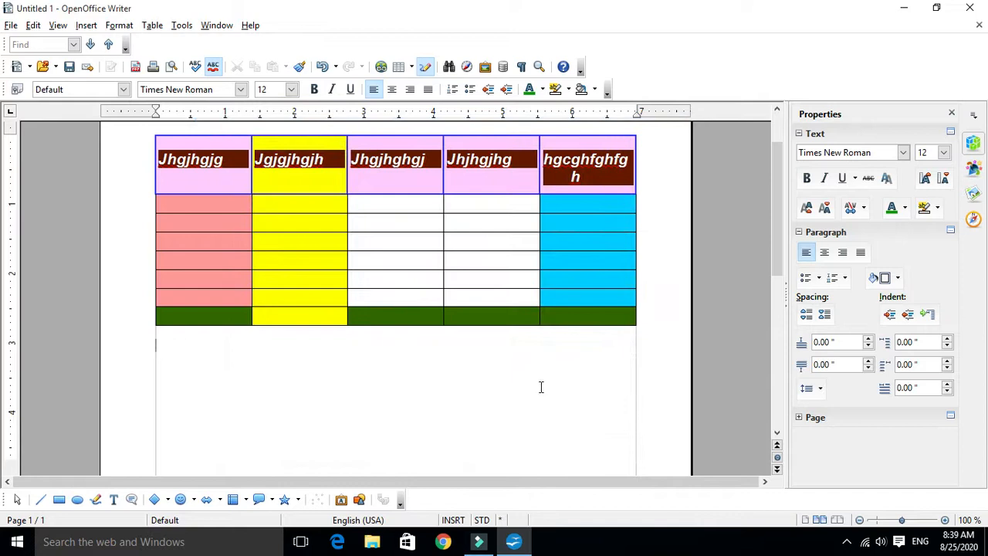